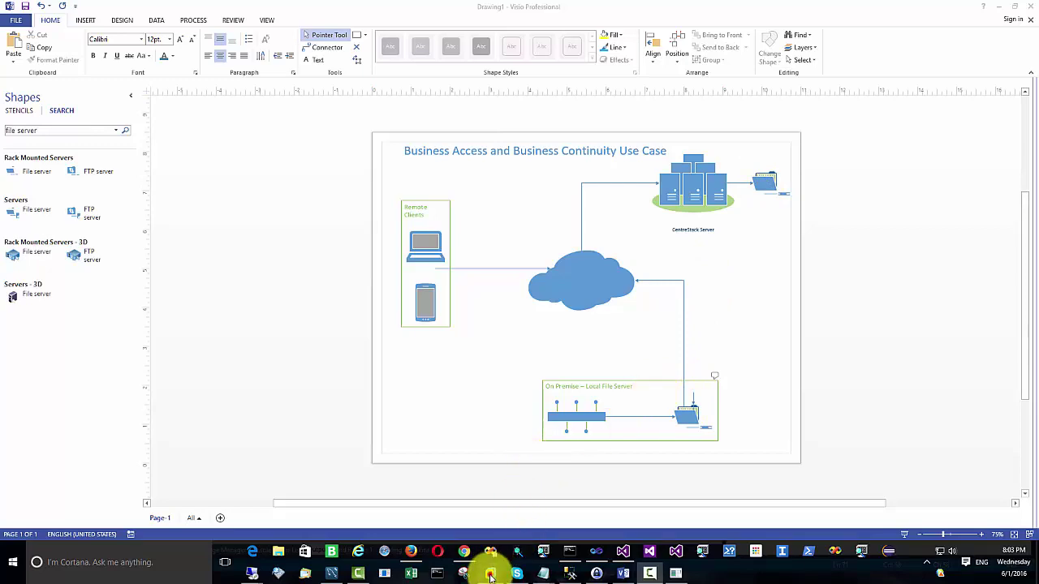
On the Gladinet VM, hide Server Manager and browse to C:\FileServerShare in File Explorer
{"action": "mouse_move", "coordinate": [490, 575]}
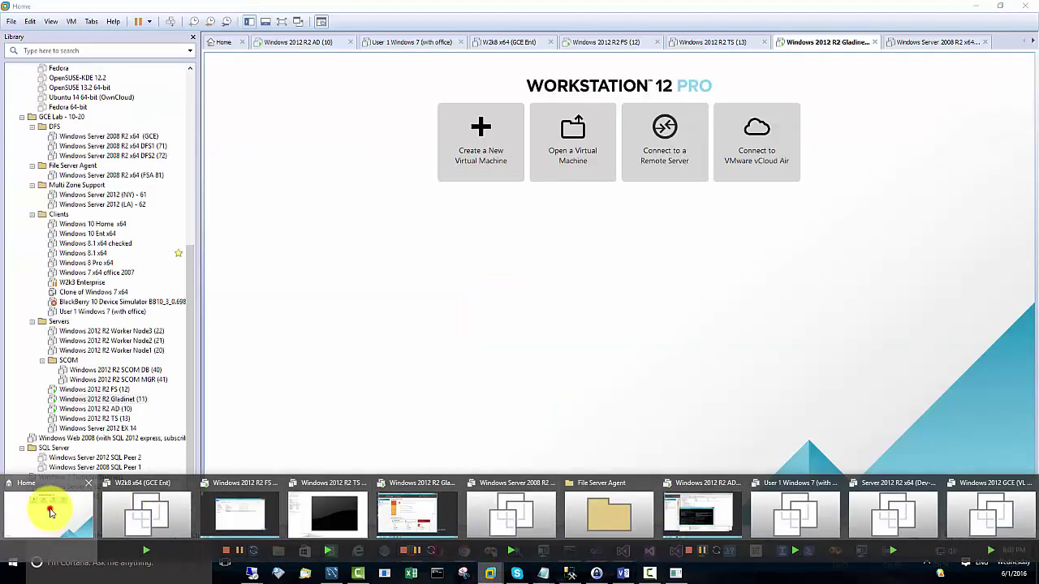
{"action": "left_click", "coordinate": [47, 522]}
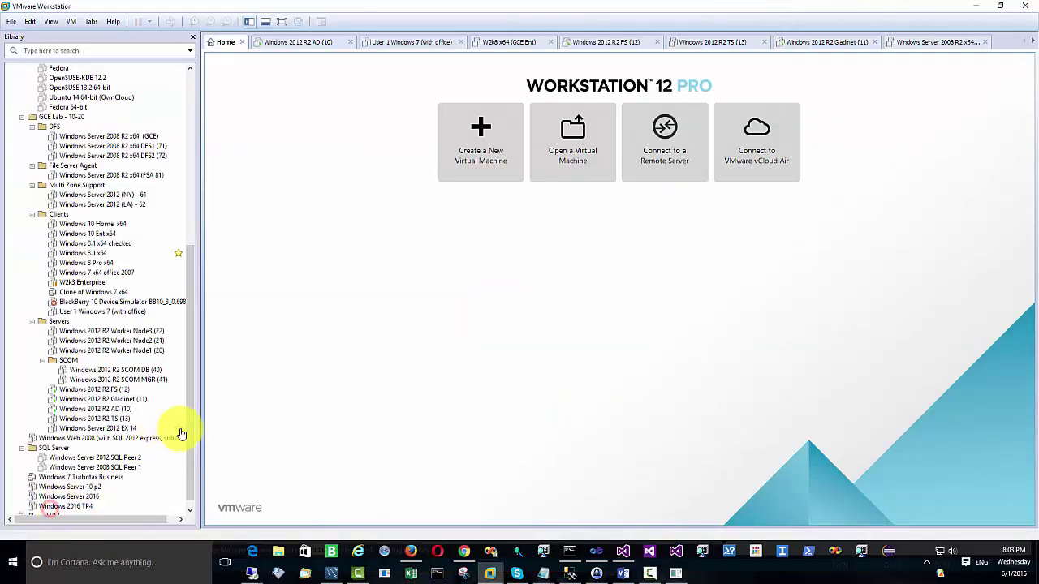
{"action": "left_click", "coordinate": [127, 401]}
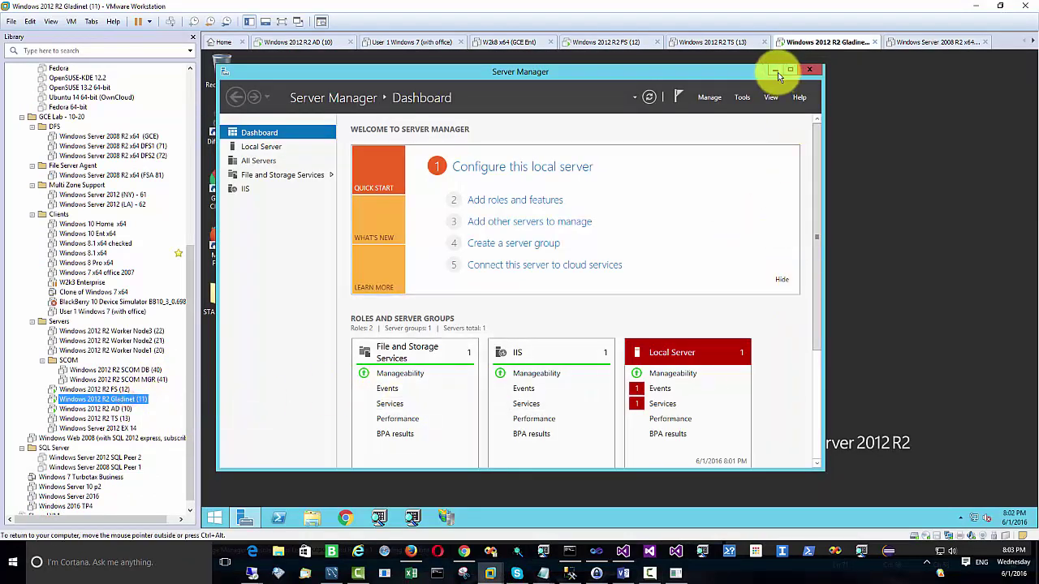
{"action": "left_click", "coordinate": [774, 70]}
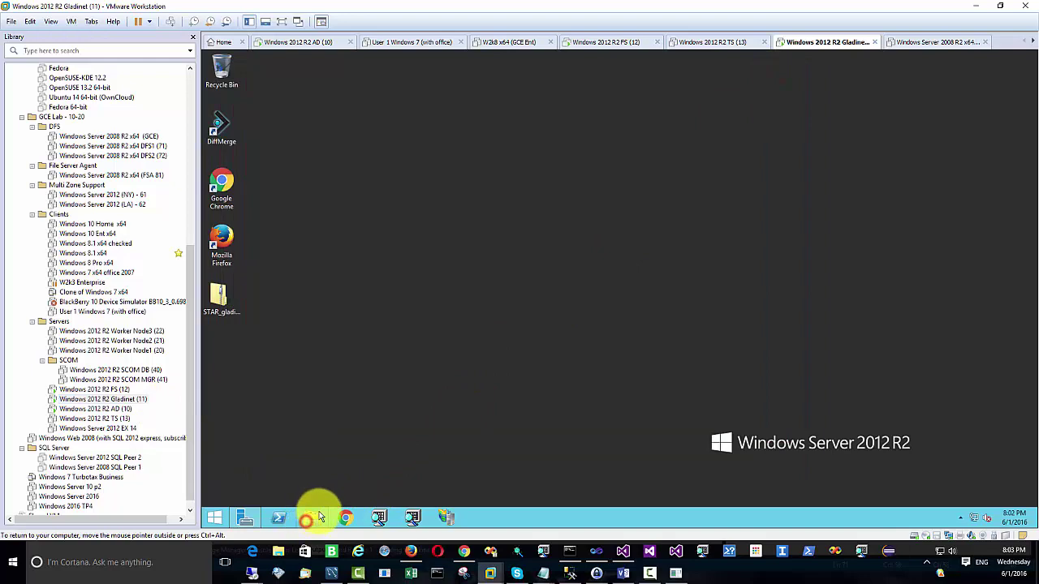
{"action": "left_click", "coordinate": [319, 517]}
{"action": "double_click", "coordinate": [876, 390]}
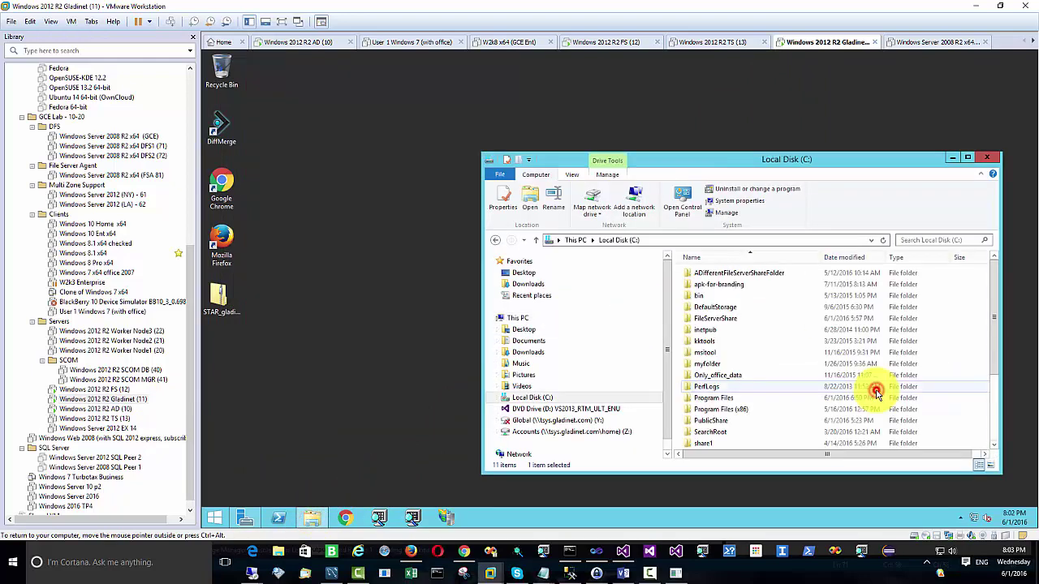
{"action": "double_click", "coordinate": [714, 318]}
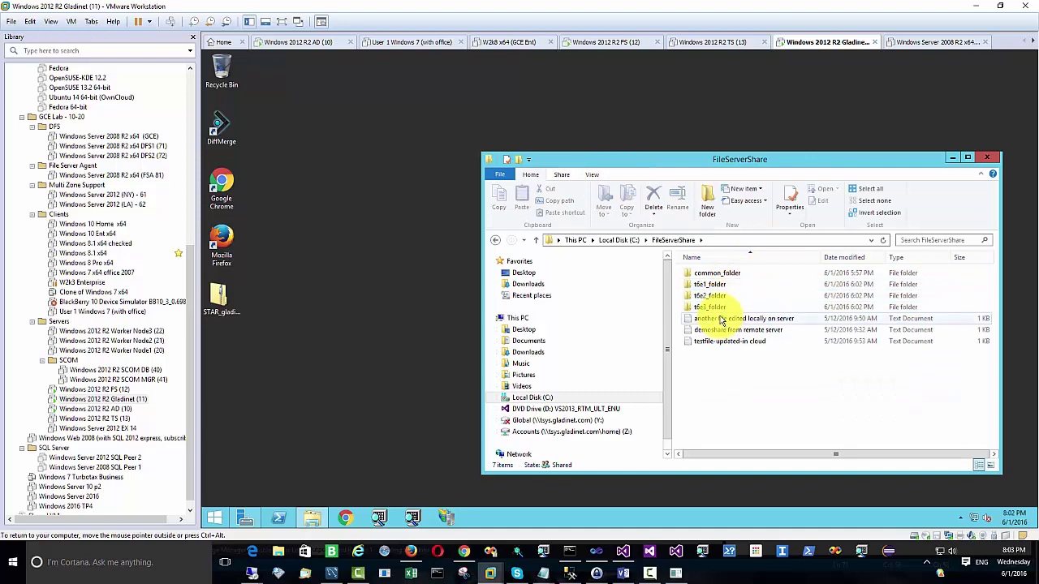
{"action": "left_click", "coordinate": [617, 240]}
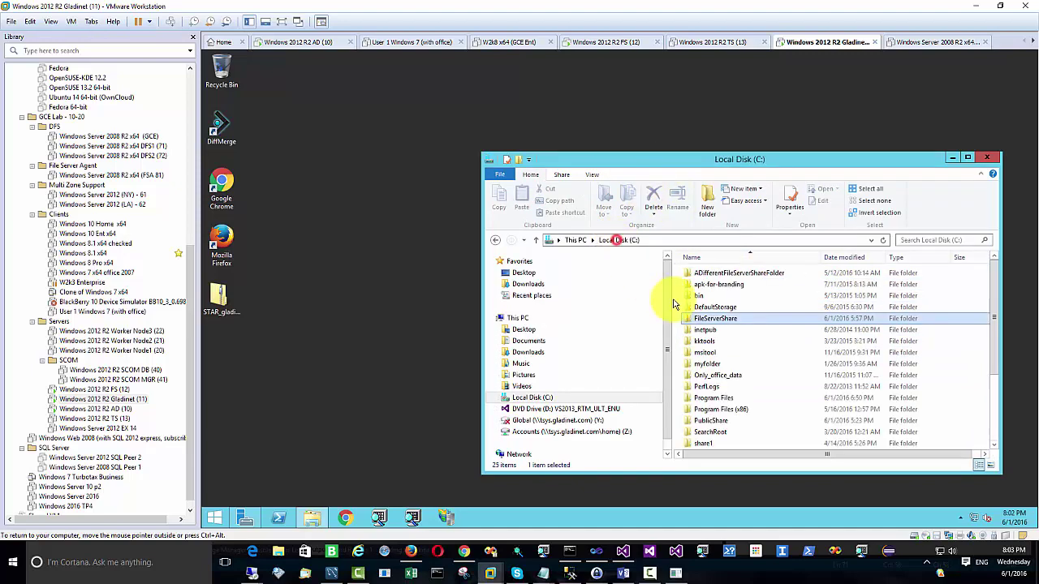
Confirm FileServerShare is shared as \\GLADINET11\FileServerShare, then launch Chrome on the guest
{"action": "right_click", "coordinate": [716, 321]}
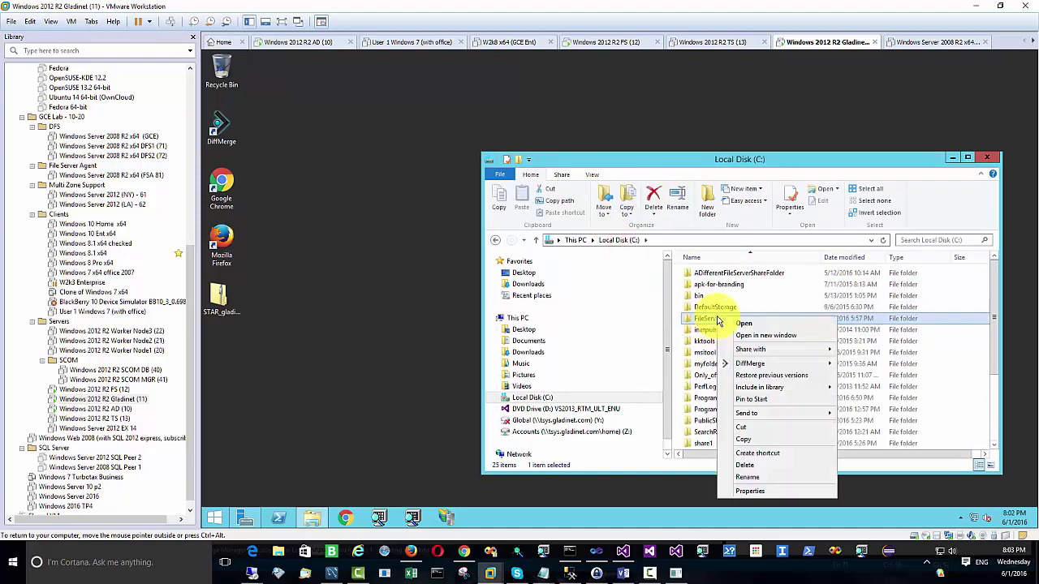
{"action": "left_click", "coordinate": [758, 492]}
{"action": "left_click", "coordinate": [765, 267]}
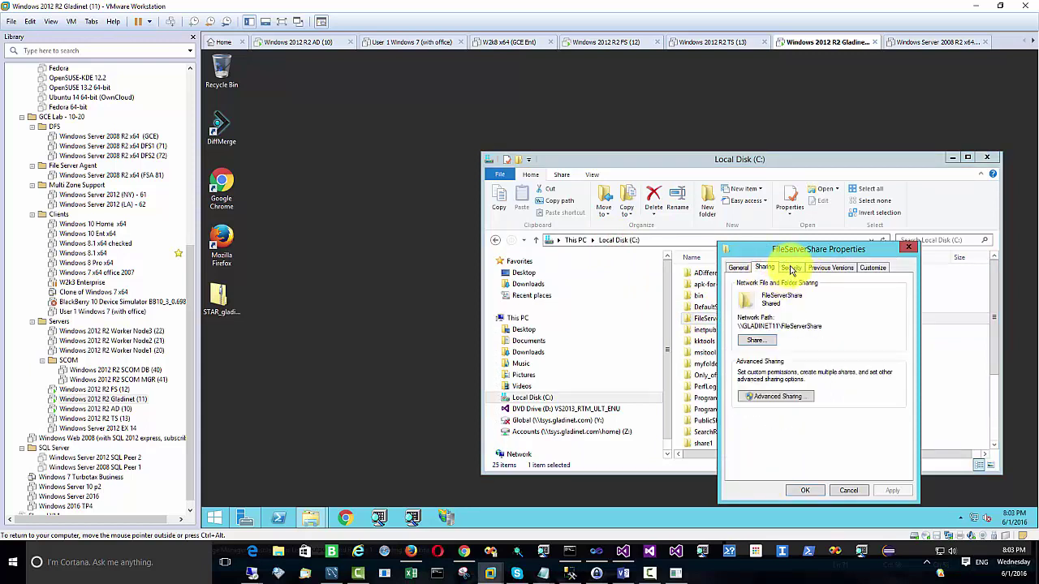
{"action": "left_click", "coordinate": [852, 494]}
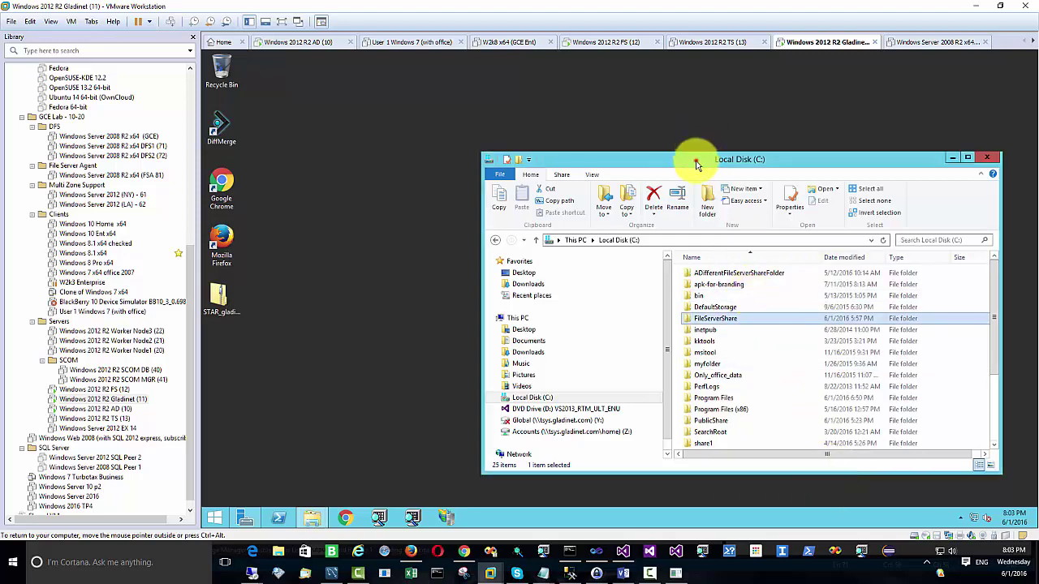
{"action": "left_click_drag", "start_coordinate": [696, 160], "coordinate": [623, 150]}
{"action": "left_click", "coordinate": [343, 575]}
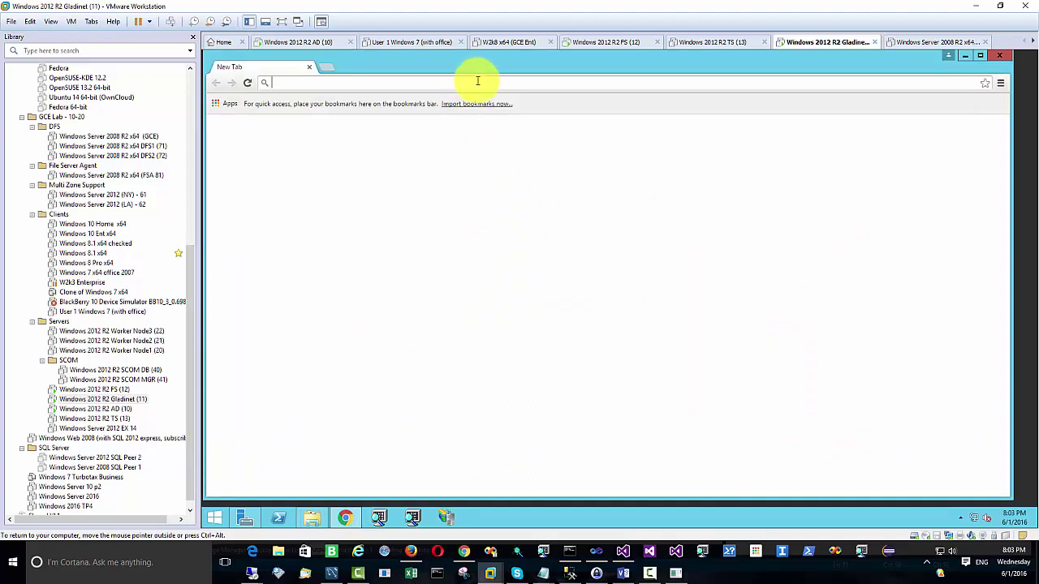
Go to labtech.centrestack.com and sign in with the saved tenant username
{"action": "left_click", "coordinate": [479, 83]}
{"action": "type", "text": "https://labtech.centrestack.com"}
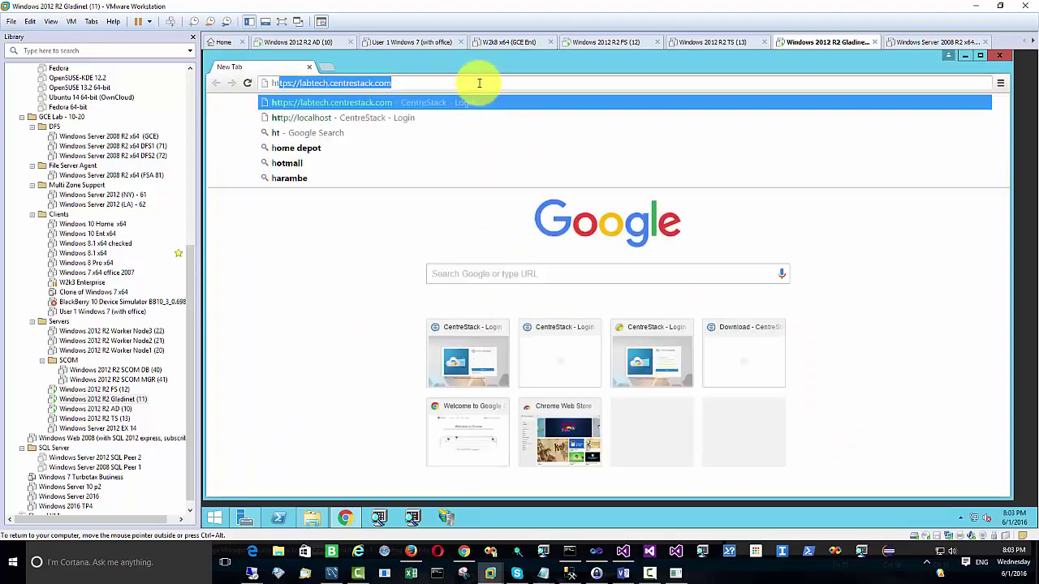
{"action": "key", "text": "Return"}
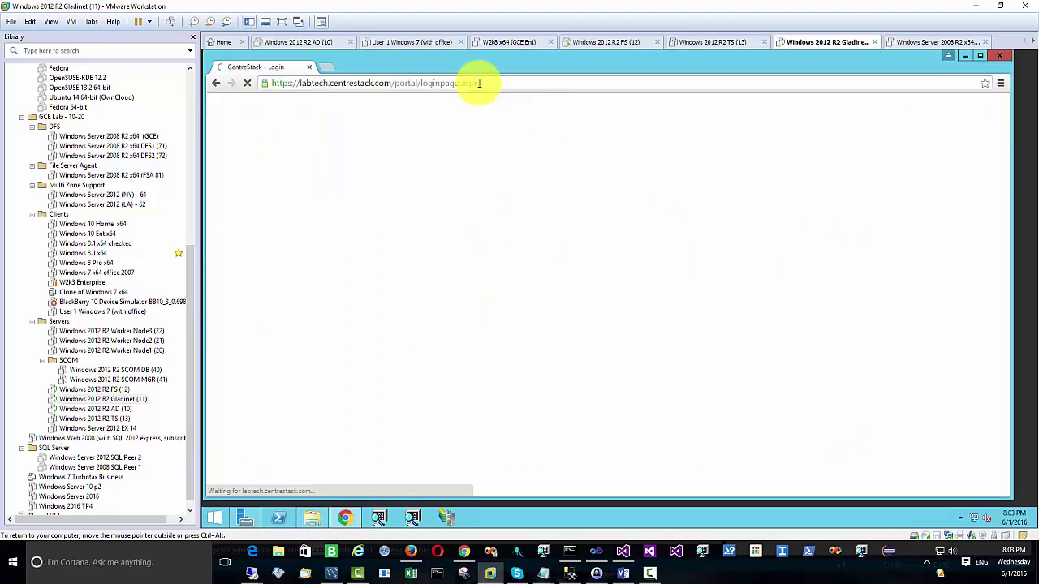
{"action": "type", "text": "tenant"}
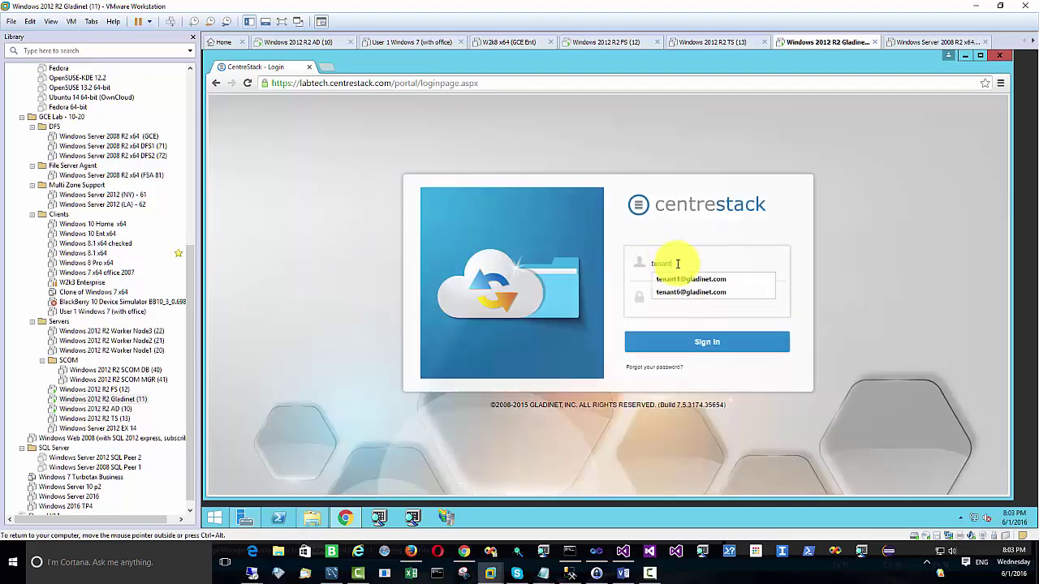
{"action": "left_click", "coordinate": [691, 291]}
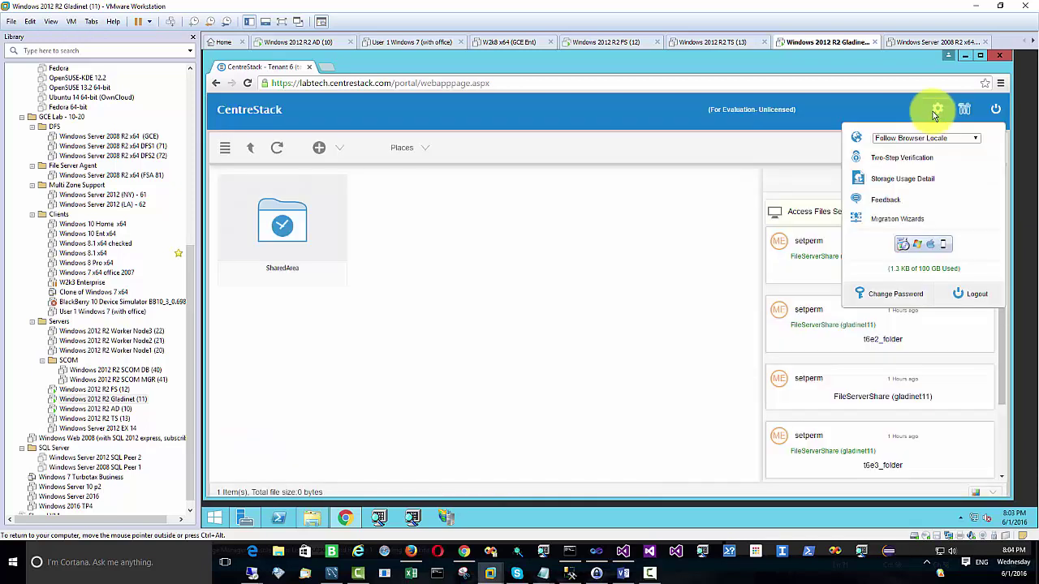
Start the Migrate Existing Network Share via Server Agent wizard and download the 64-bit agent package
{"action": "left_click", "coordinate": [893, 219]}
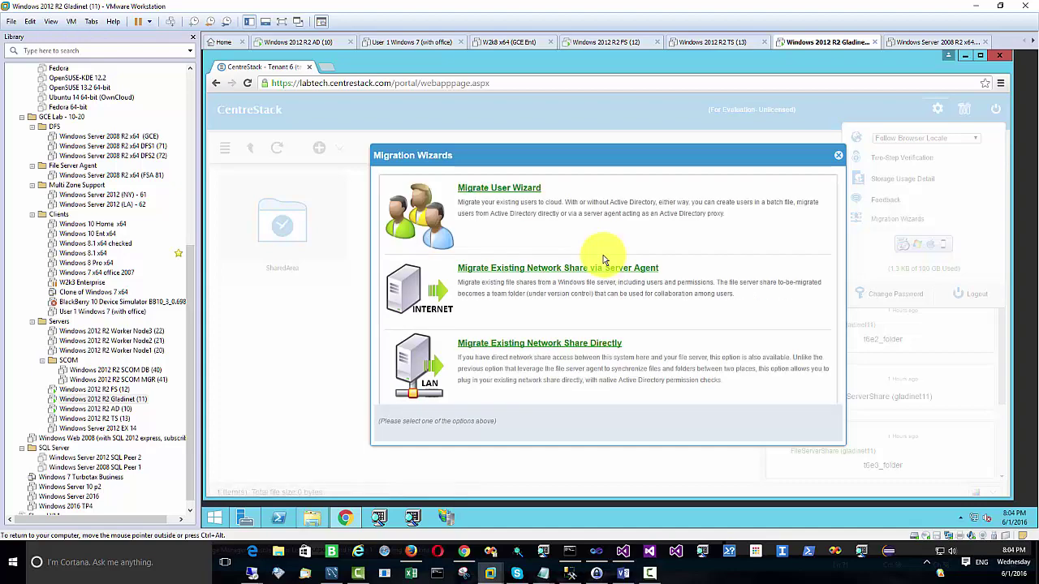
{"action": "left_click", "coordinate": [566, 270]}
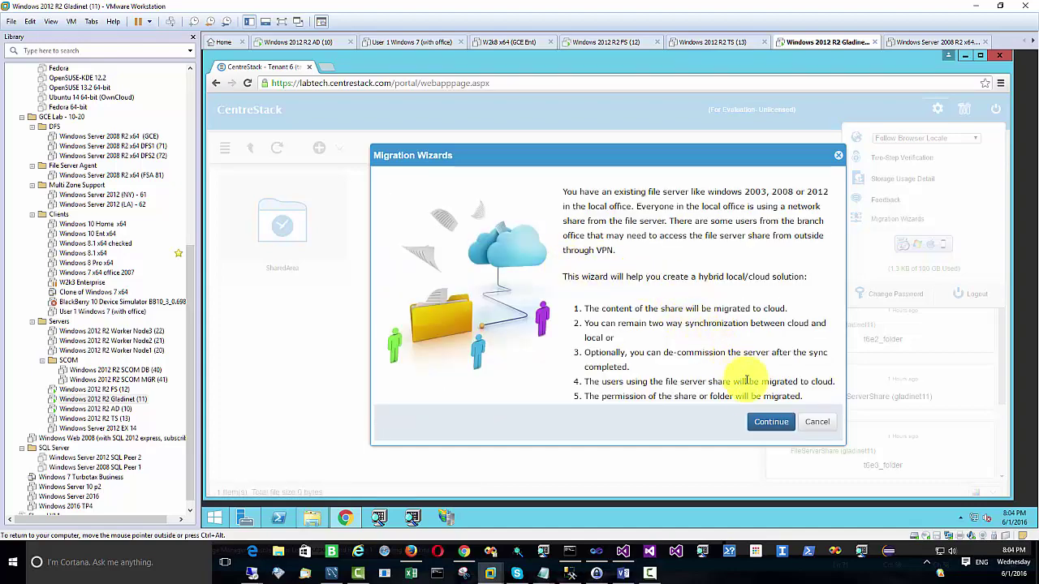
{"action": "left_click", "coordinate": [766, 422]}
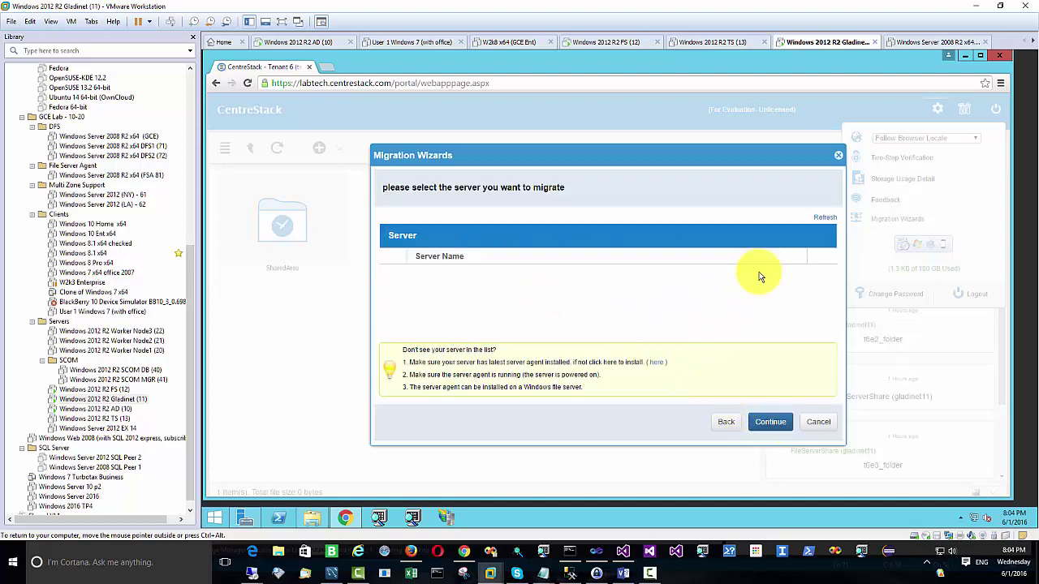
{"action": "left_click", "coordinate": [656, 363]}
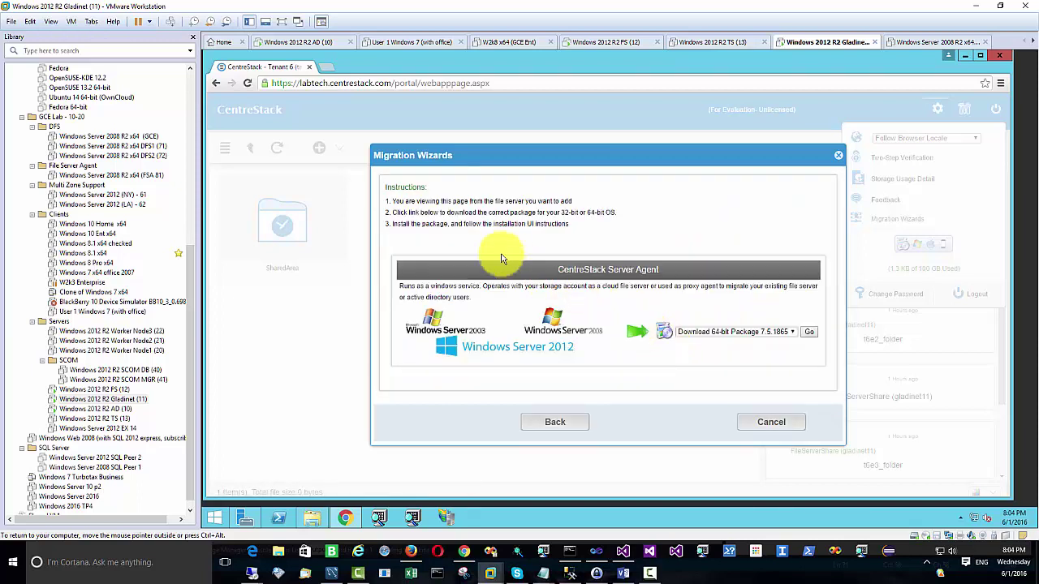
{"action": "left_click", "coordinate": [811, 332]}
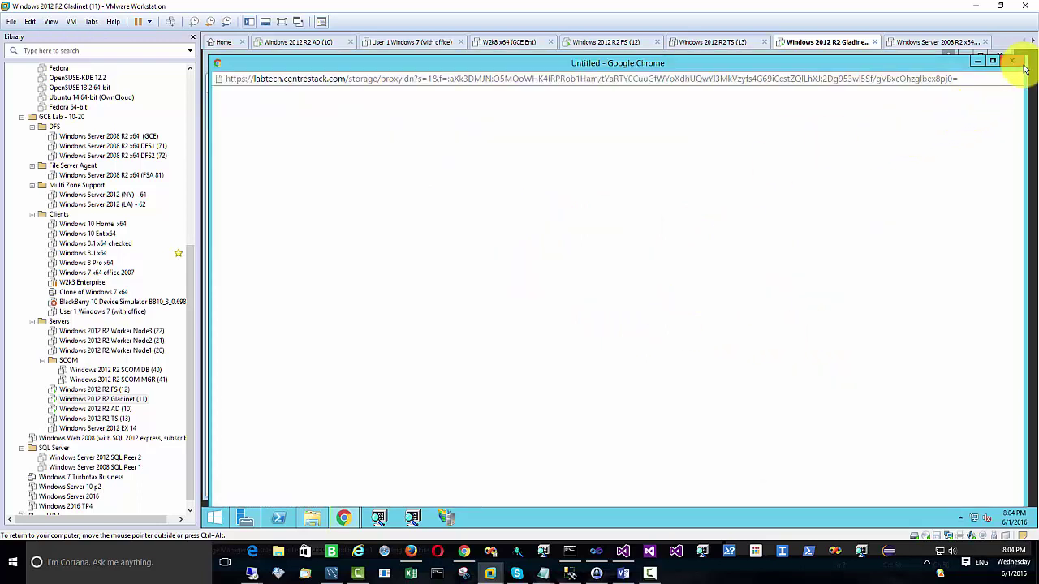
Maximize the download window, view the Visio use-case diagram, and return to the VM
{"action": "left_click", "coordinate": [993, 64]}
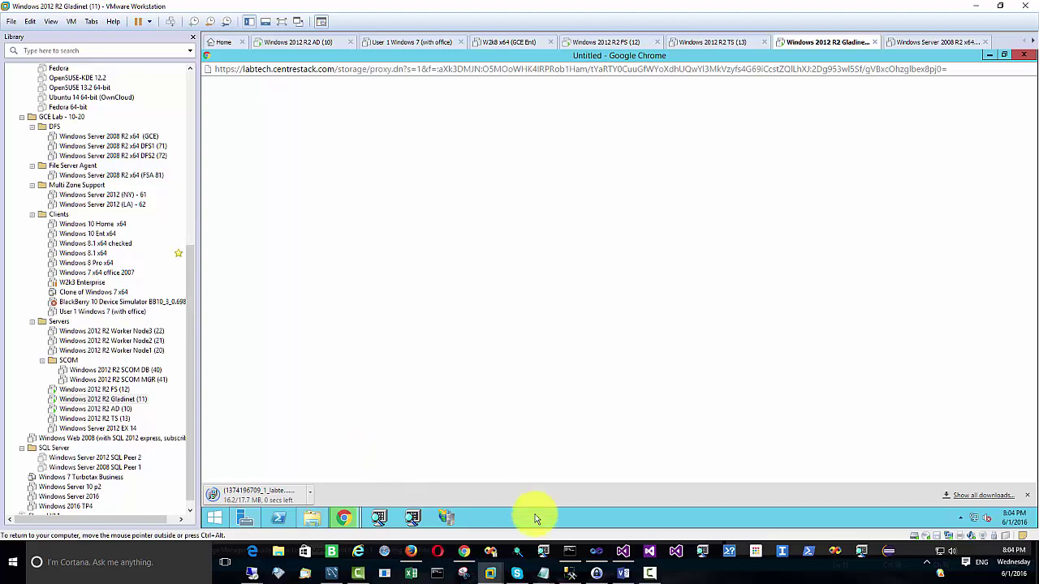
{"action": "left_click", "coordinate": [622, 572]}
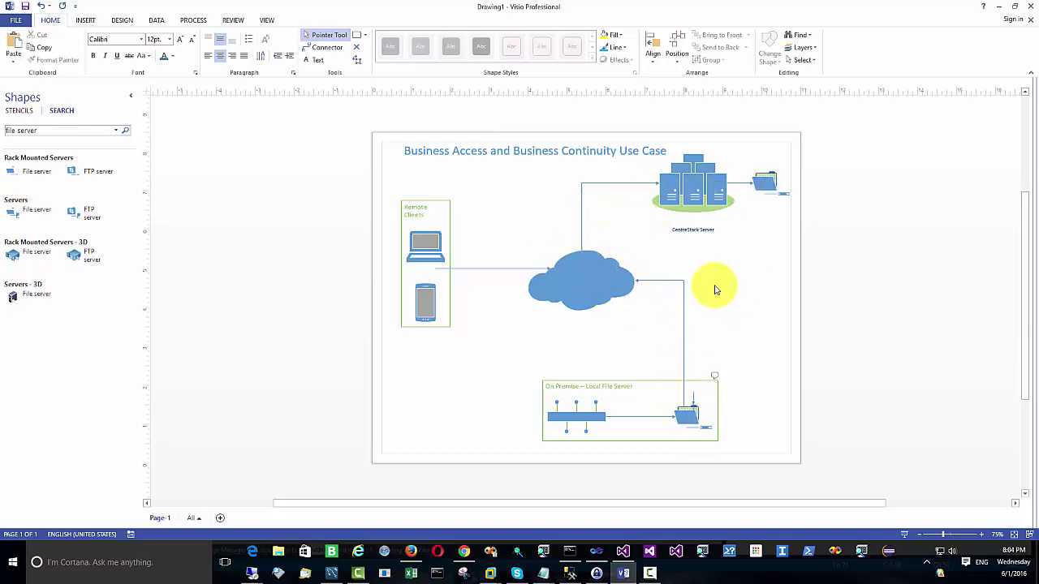
{"action": "left_click", "coordinate": [999, 7]}
Run the Cloud Server Agent installer, accept the licence, install it, and restart the server
{"action": "left_click", "coordinate": [261, 499]}
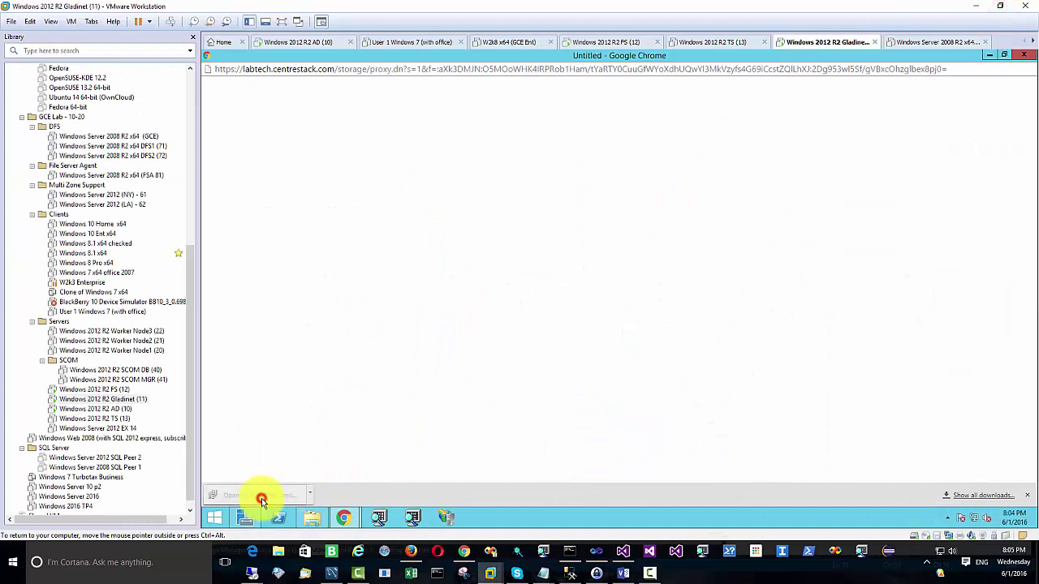
{"action": "left_click", "coordinate": [652, 292]}
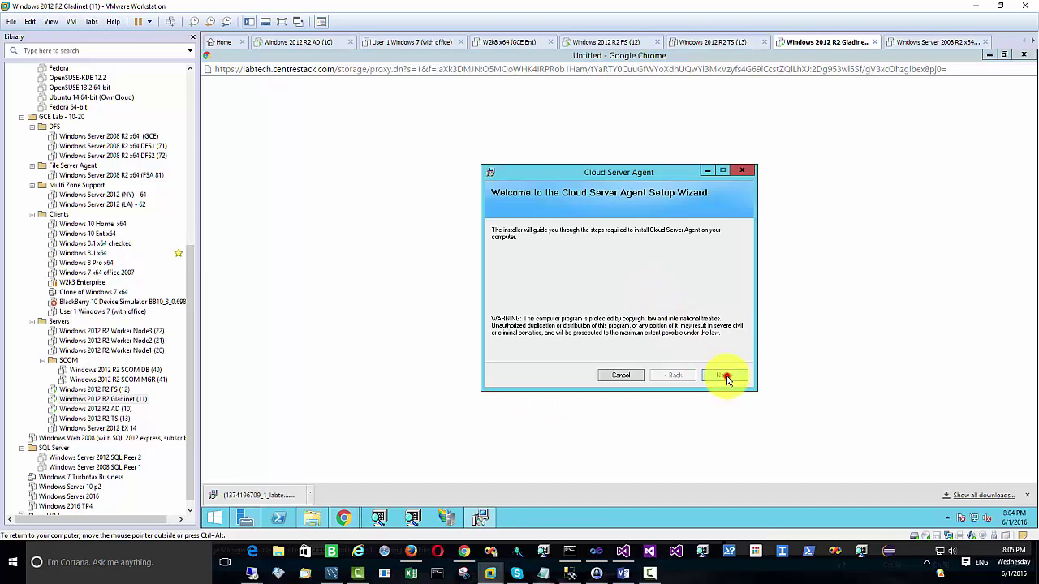
{"action": "left_click", "coordinate": [725, 376]}
{"action": "left_click", "coordinate": [604, 351]}
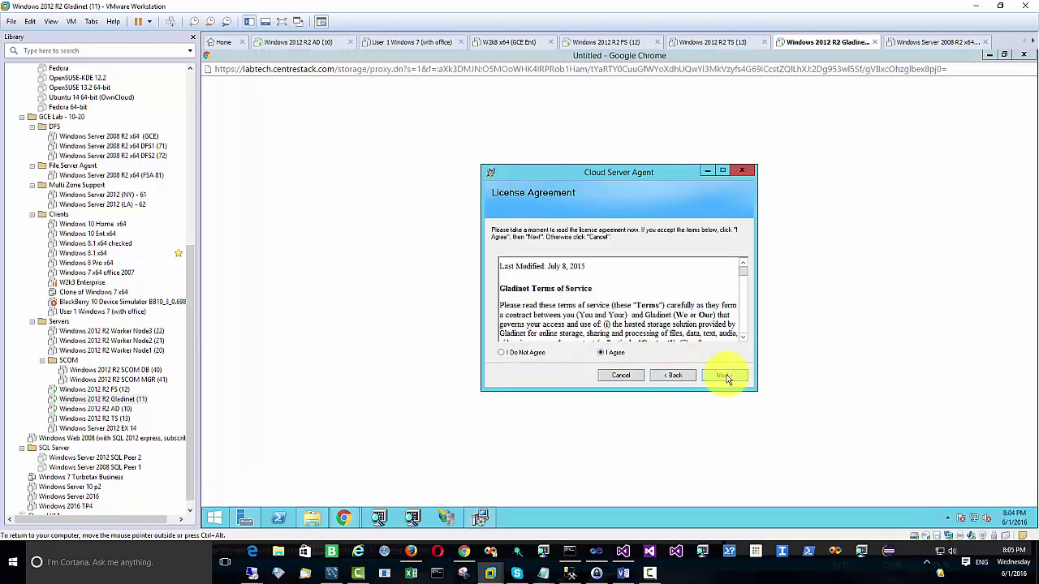
{"action": "left_click", "coordinate": [725, 375]}
{"action": "left_click", "coordinate": [724, 377]}
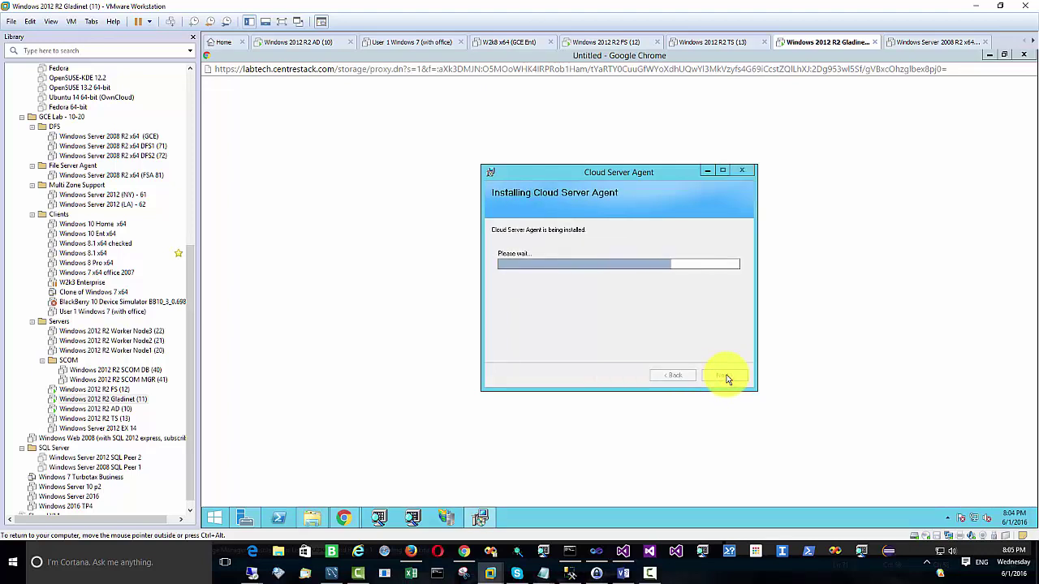
{"action": "left_click", "coordinate": [726, 376]}
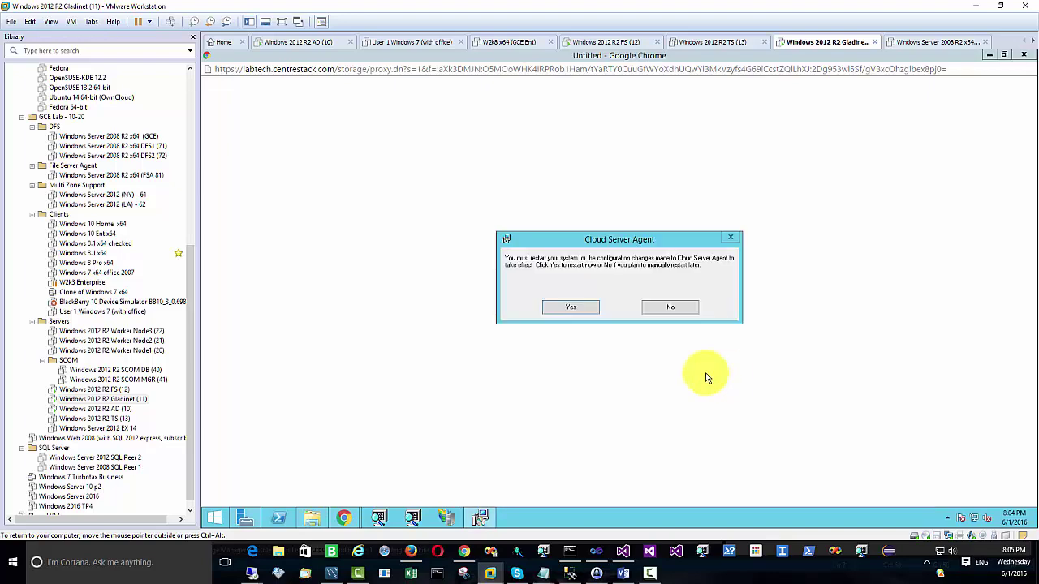
{"action": "left_click", "coordinate": [567, 306]}
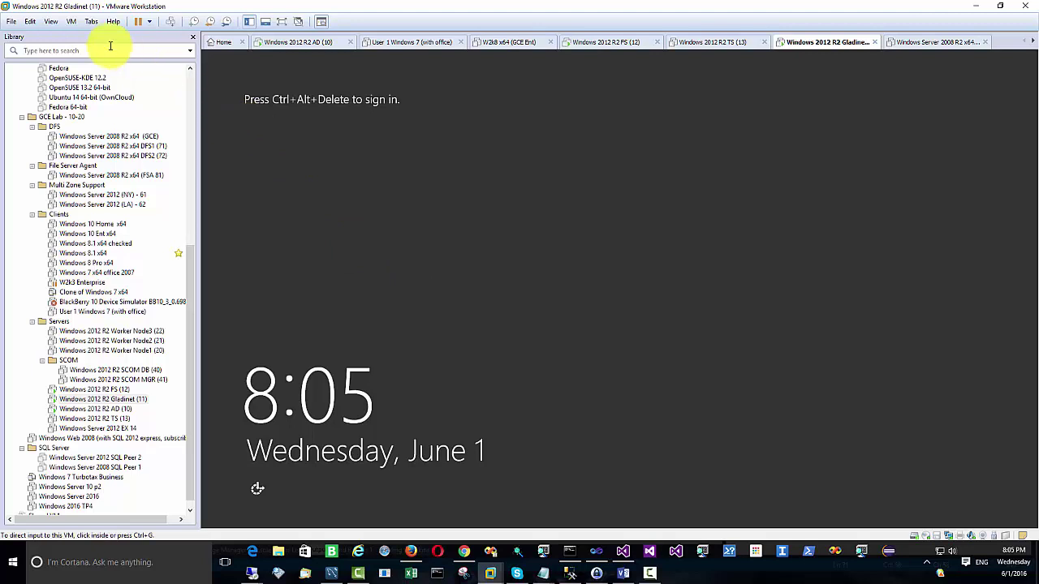
Send Ctrl+Alt+Del to the rebooted VM and sign in with the Administrator password
{"action": "left_click", "coordinate": [71, 21]}
{"action": "left_click", "coordinate": [113, 74]}
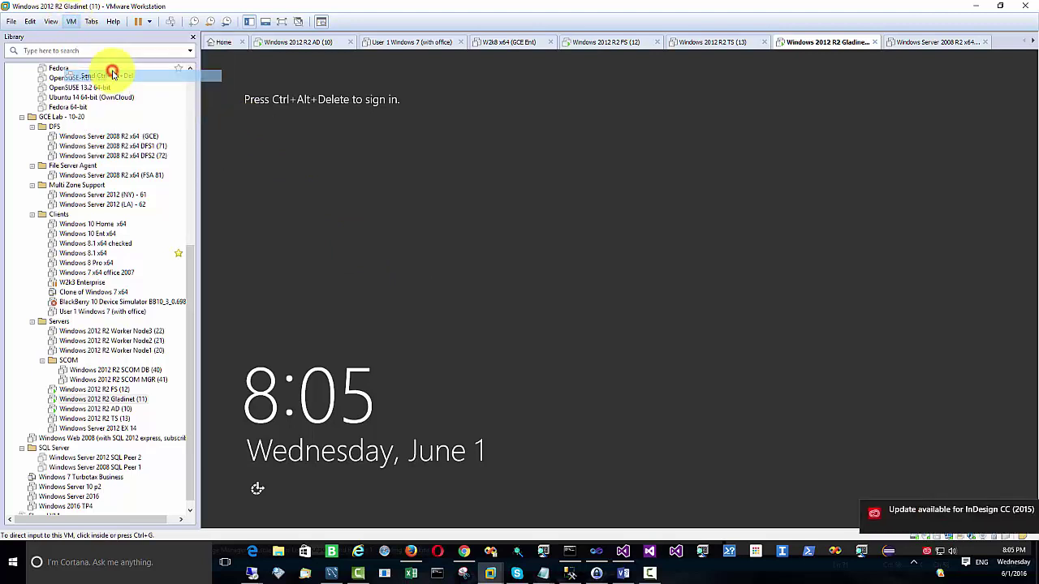
{"action": "left_click", "coordinate": [625, 230]}
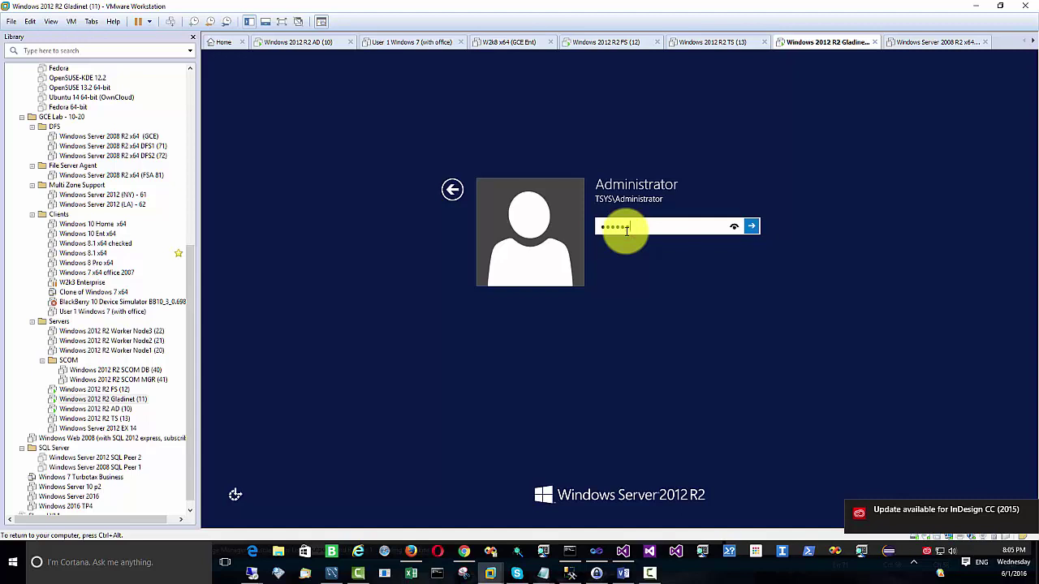
{"action": "type", "text": "•"}
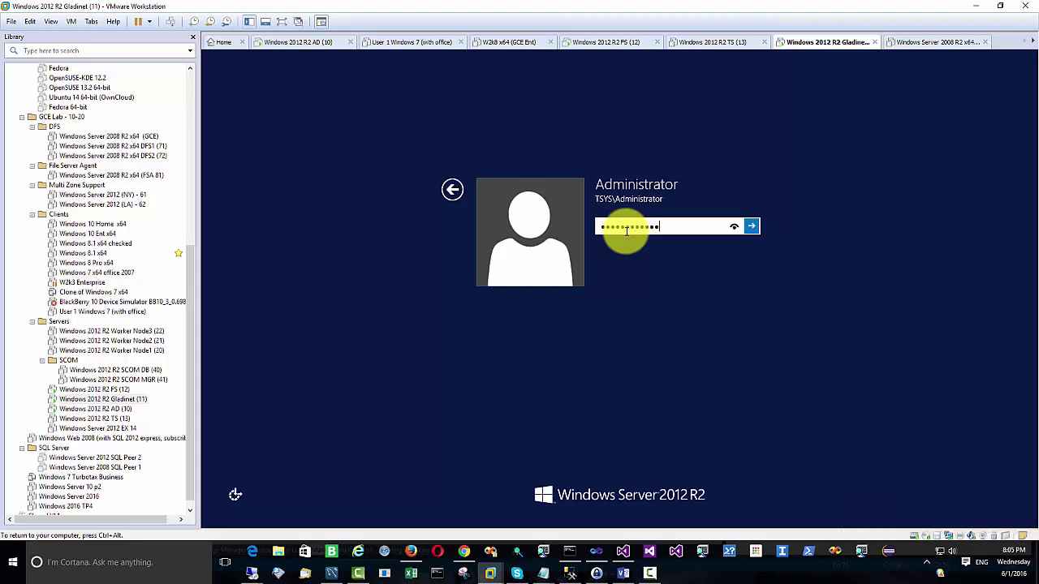
{"action": "key", "text": "Return"}
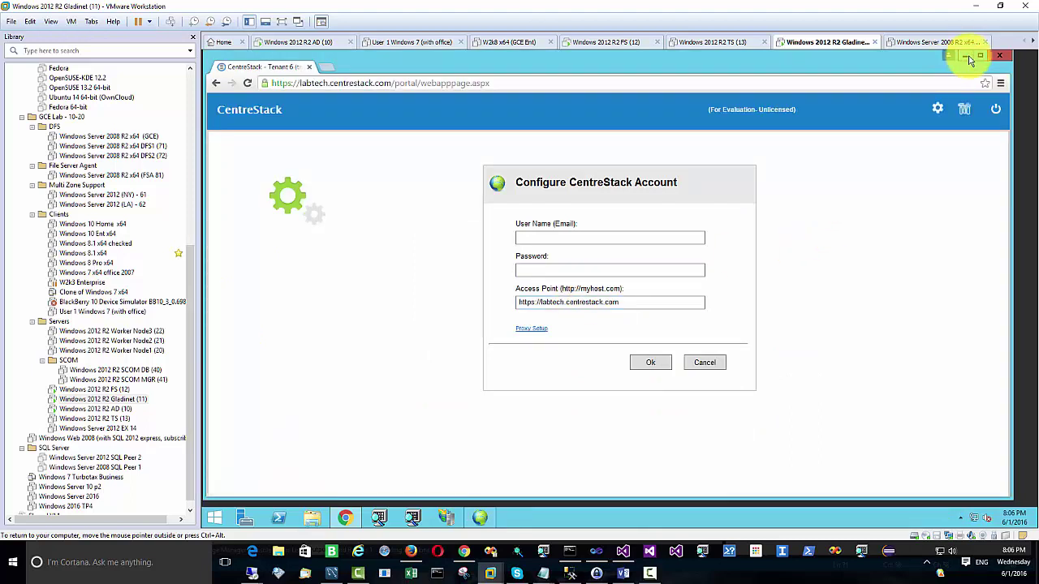
Enter the tenant user name and password in Configure CentreStack Account and submit them
{"action": "left_click", "coordinate": [595, 236]}
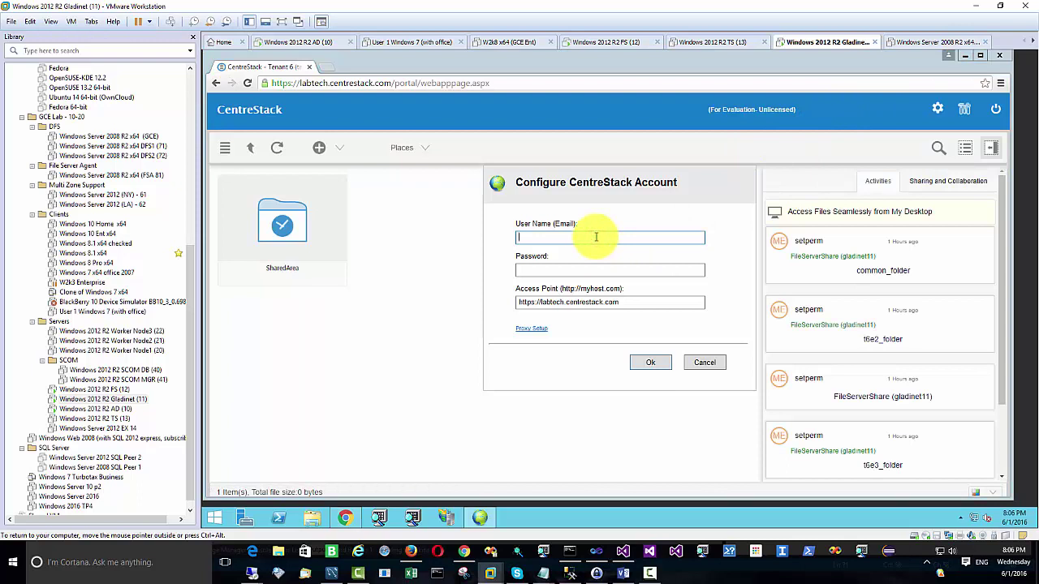
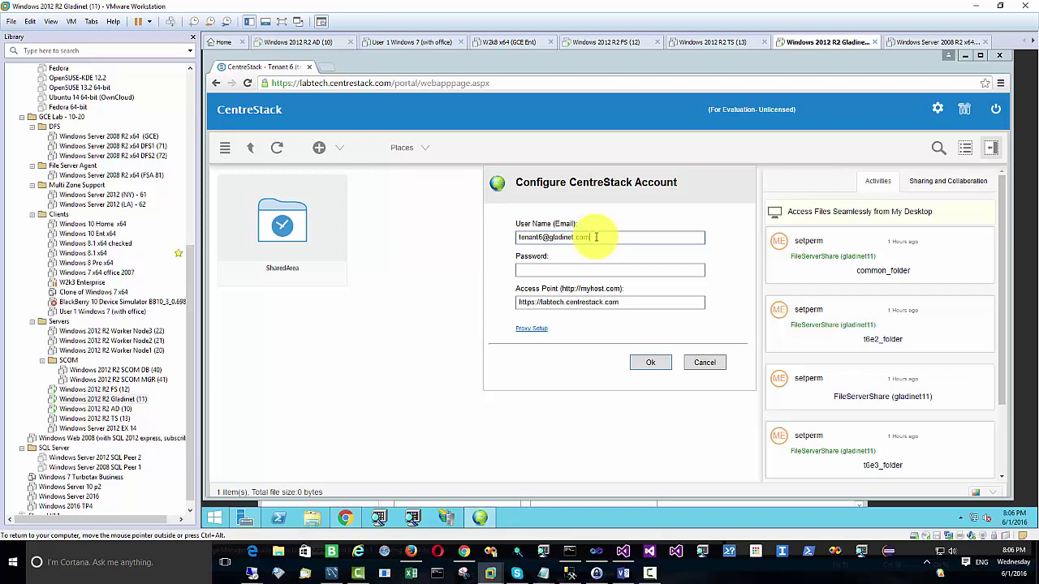
{"action": "key", "text": "Tab"}
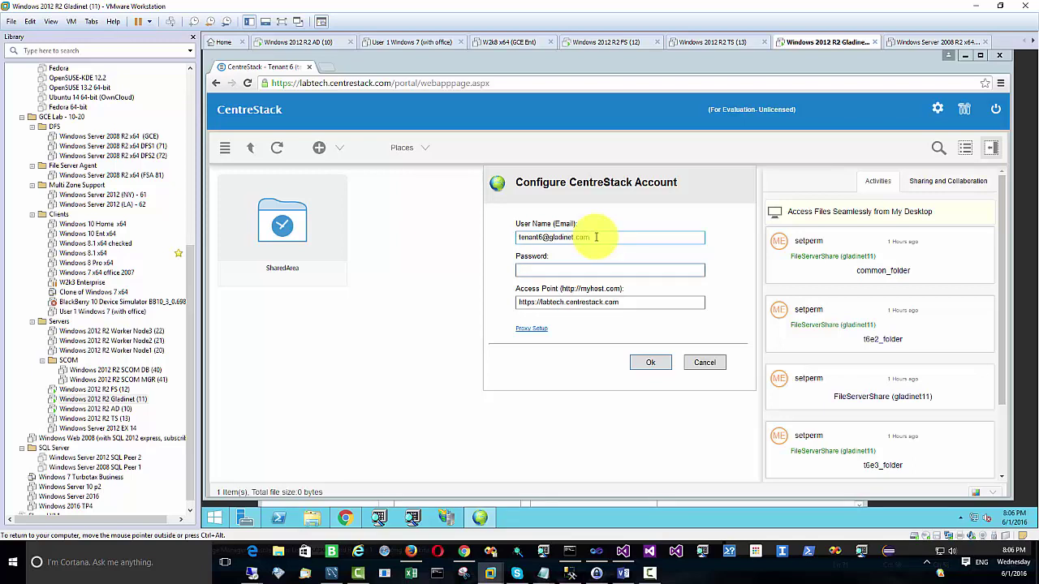
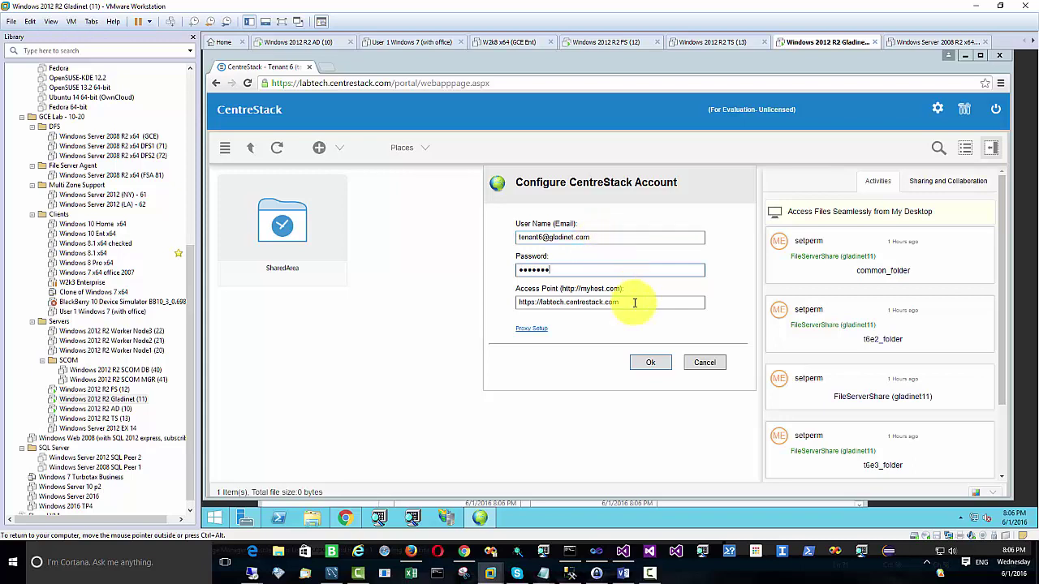
{"action": "left_click", "coordinate": [649, 361]}
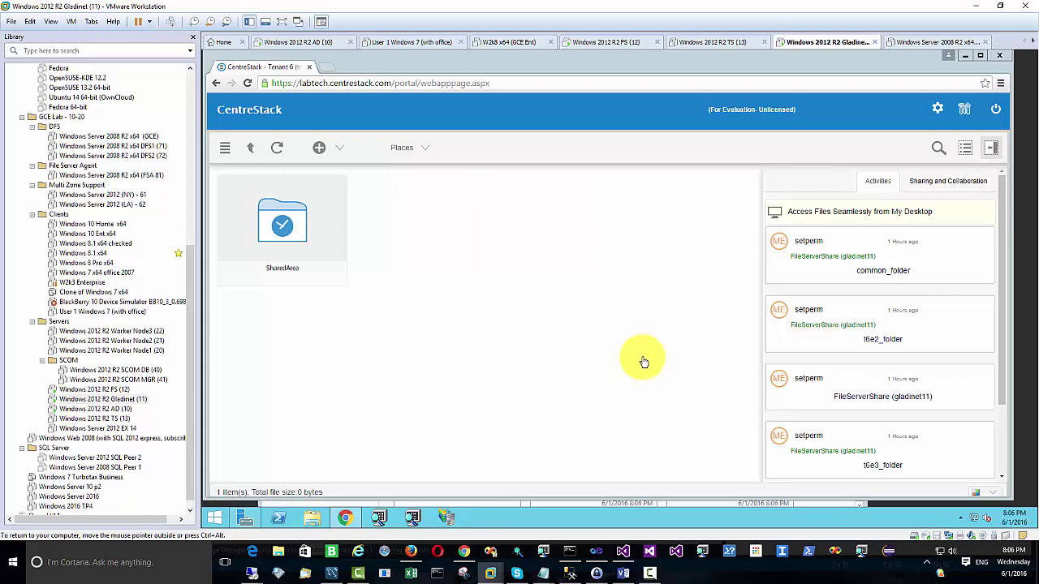
Query the Server Console's Audit Trace entries, then attach a Visio connector to the folder icon
{"action": "left_click", "coordinate": [240, 268]}
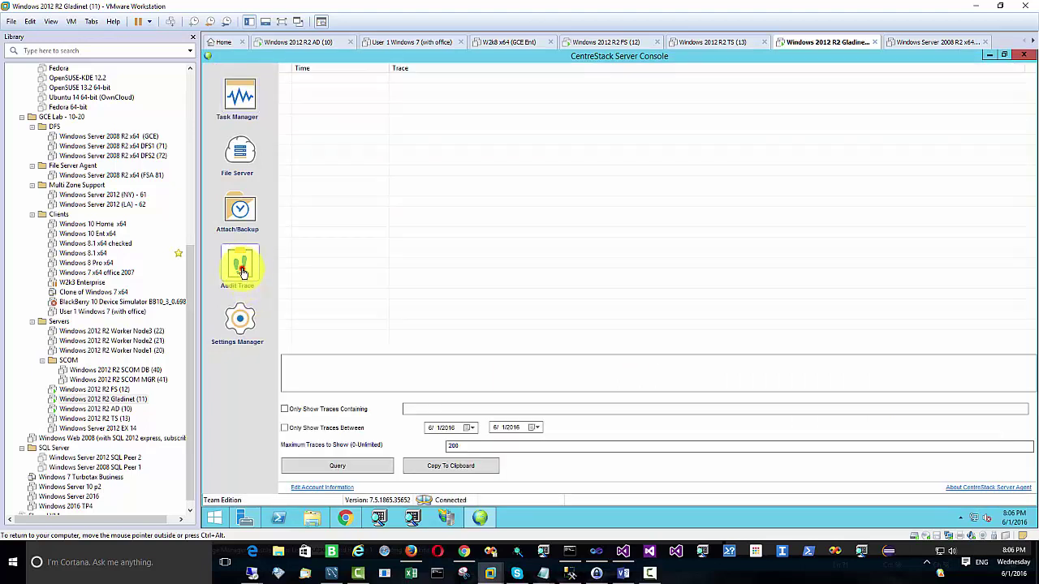
{"action": "left_click", "coordinate": [363, 463]}
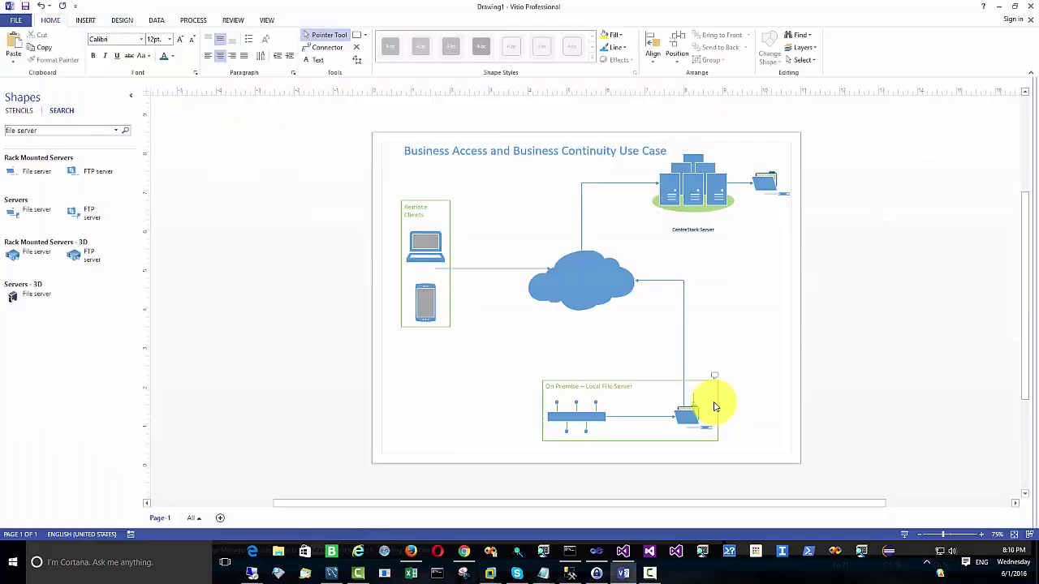
{"action": "left_click_drag", "start_coordinate": [714, 405], "coordinate": [695, 409]}
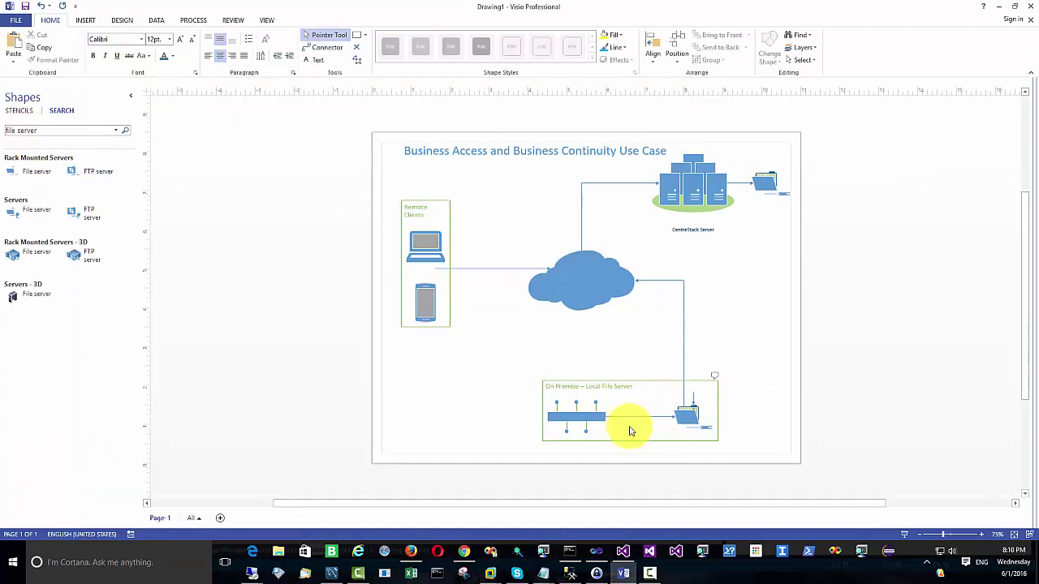
Search shapes for 'directory' and place a Directory server inside the On Premise container
{"action": "left_click", "coordinate": [41, 129]}
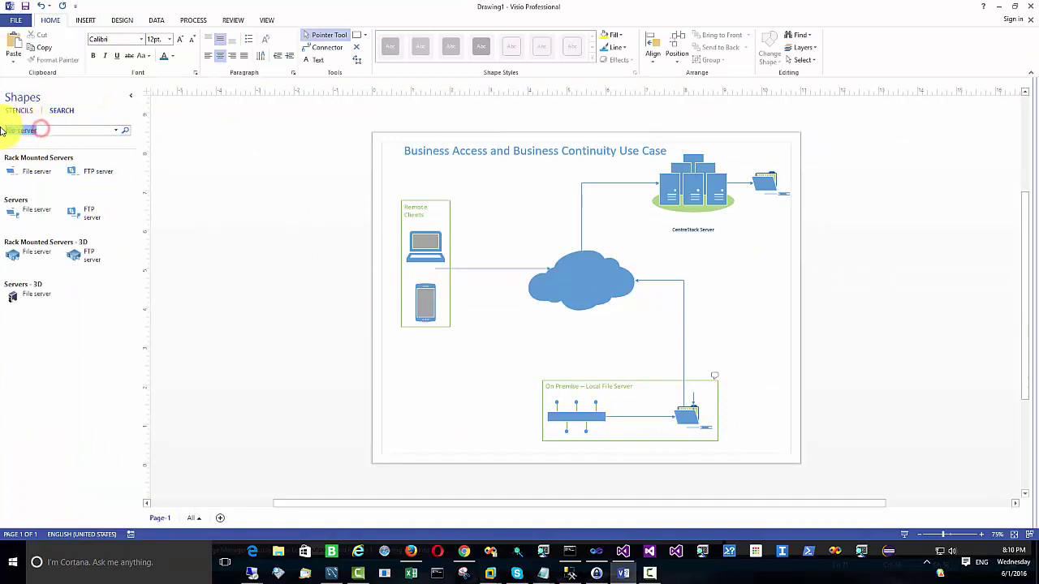
{"action": "key", "text": "BackSpace"}
{"action": "key", "text": "Return"}
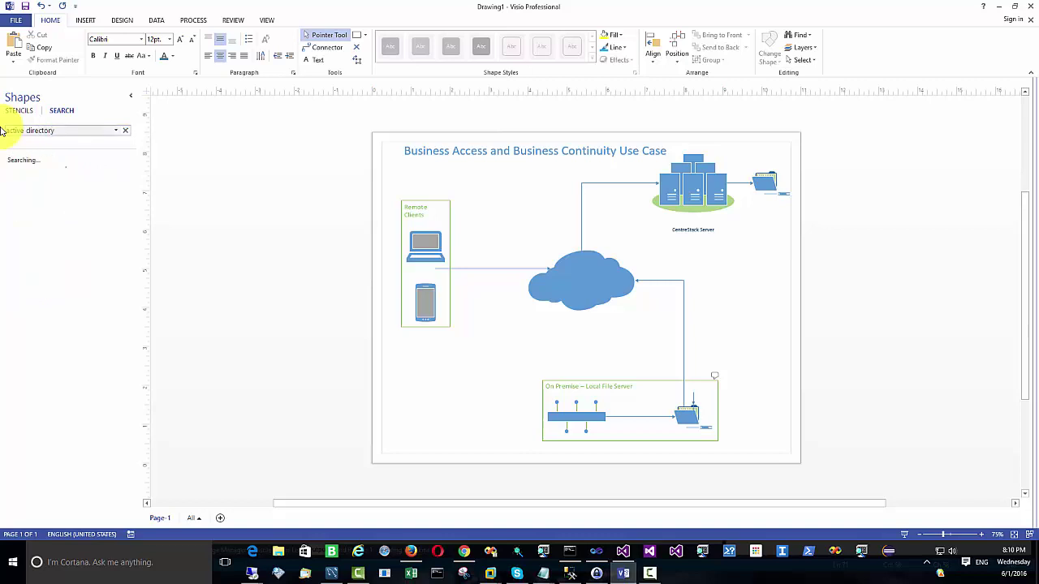
{"action": "left_click", "coordinate": [24, 130]}
{"action": "key", "text": "BackSpace"}
{"action": "type", "text": "directory"}
{"action": "key", "text": "Return"}
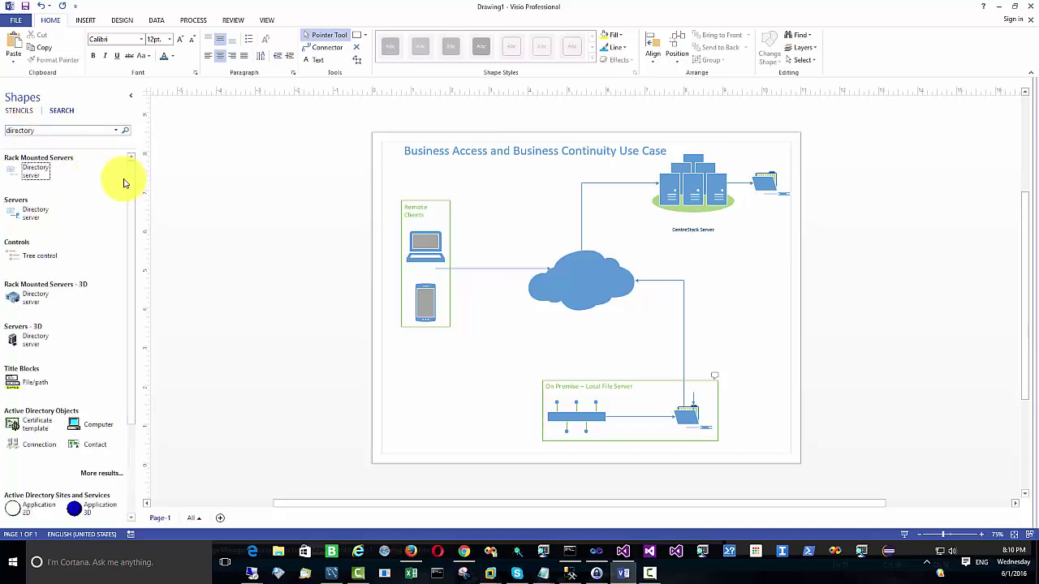
{"action": "left_click_drag", "start_coordinate": [38, 172], "coordinate": [647, 419]}
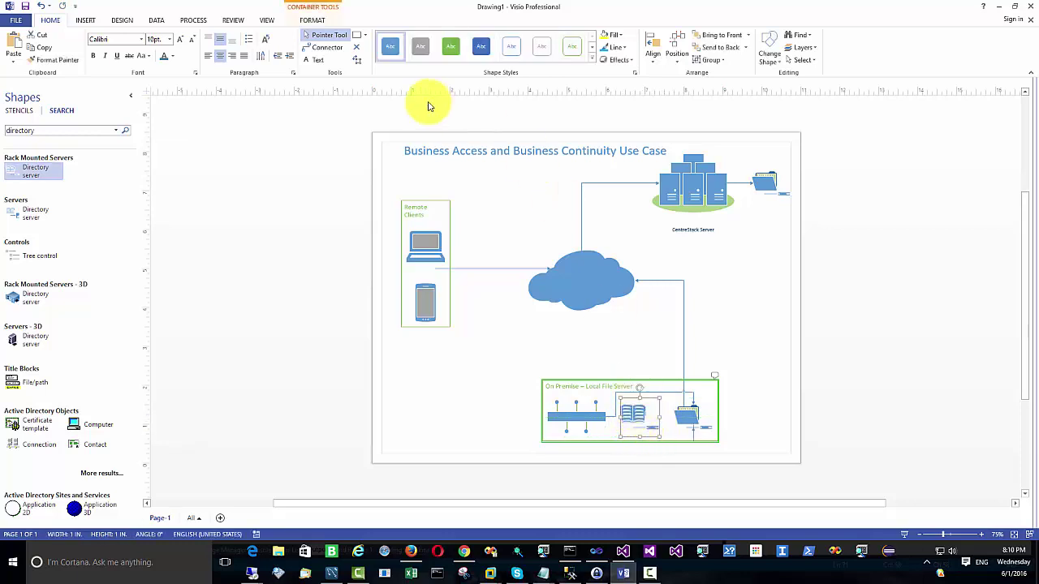
Draw connectors from the Directory server and the folder shape into the network
{"action": "left_click", "coordinate": [327, 48]}
{"action": "left_click_drag", "start_coordinate": [634, 419], "coordinate": [576, 422]}
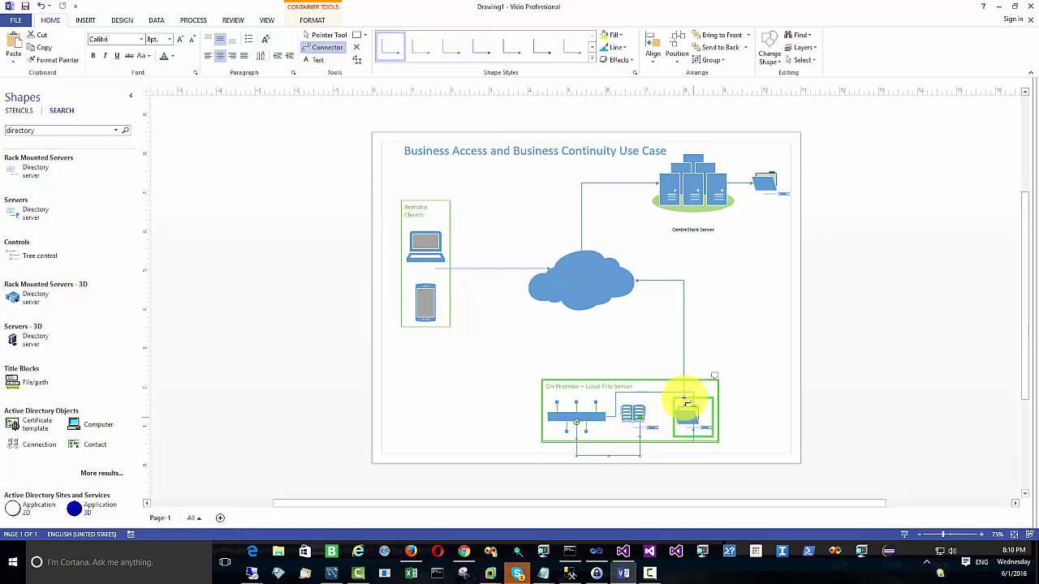
{"action": "left_click_drag", "start_coordinate": [688, 415], "coordinate": [598, 423]}
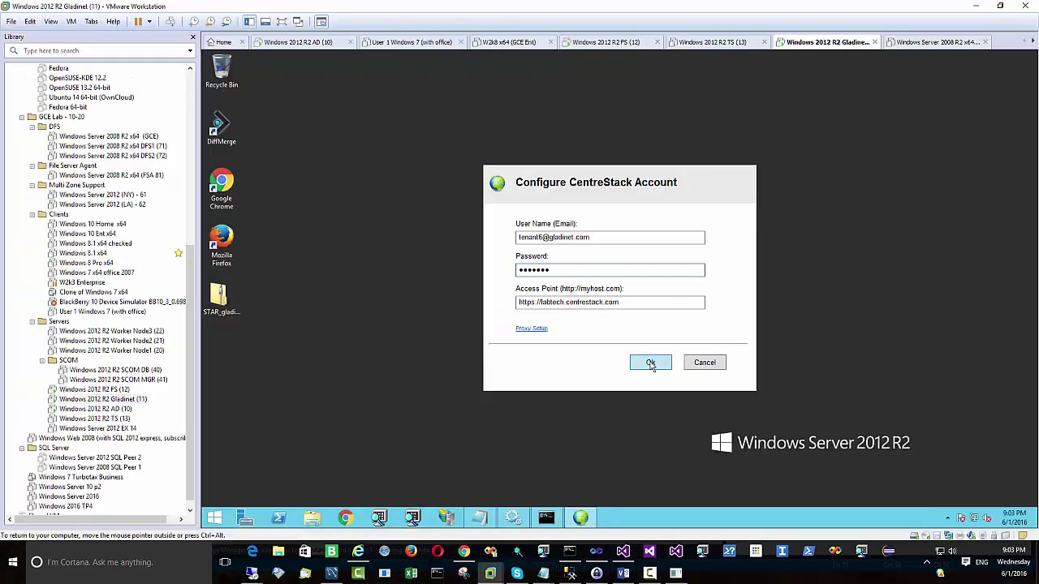
Confirm the agent's CentreStack account configuration and return to the web portal
{"action": "left_click", "coordinate": [651, 362]}
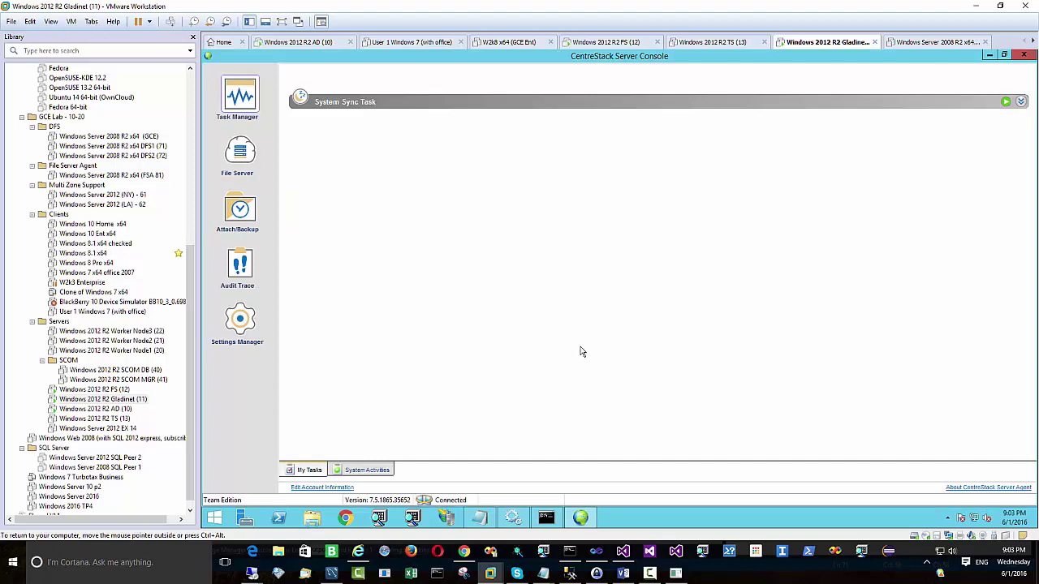
{"action": "left_click", "coordinate": [467, 554]}
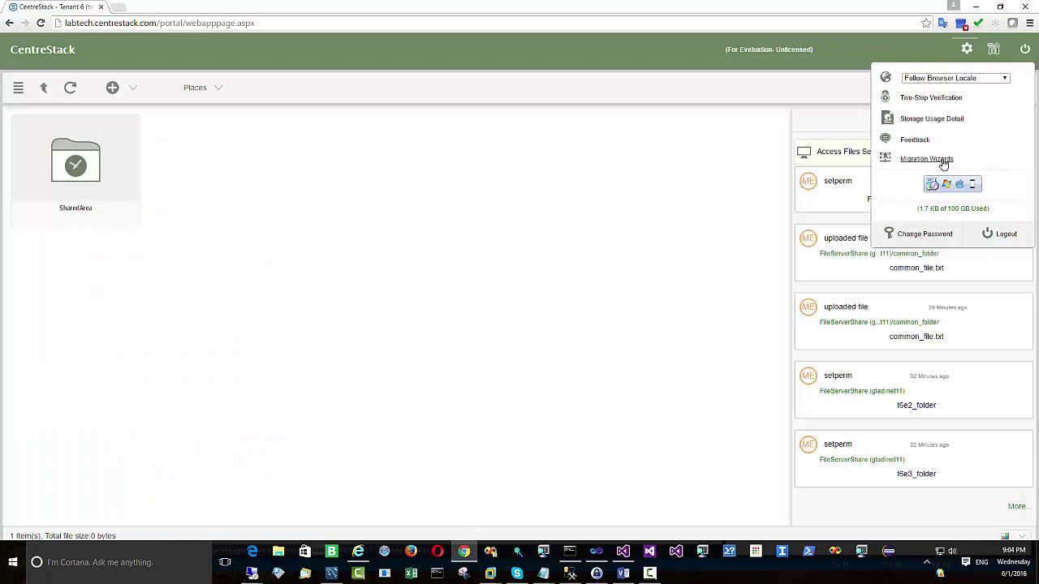
Run the server-agent migration wizard for gladinet11, selecting FileServerShare as 'FileServerShare (gladinet11)'
{"action": "left_click", "coordinate": [939, 160]}
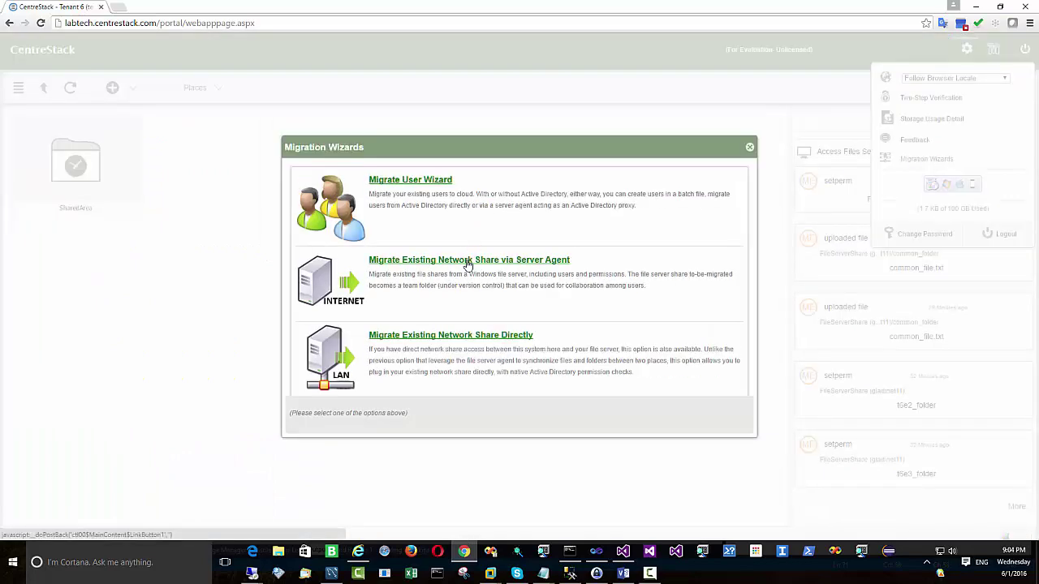
{"action": "left_click", "coordinate": [468, 264]}
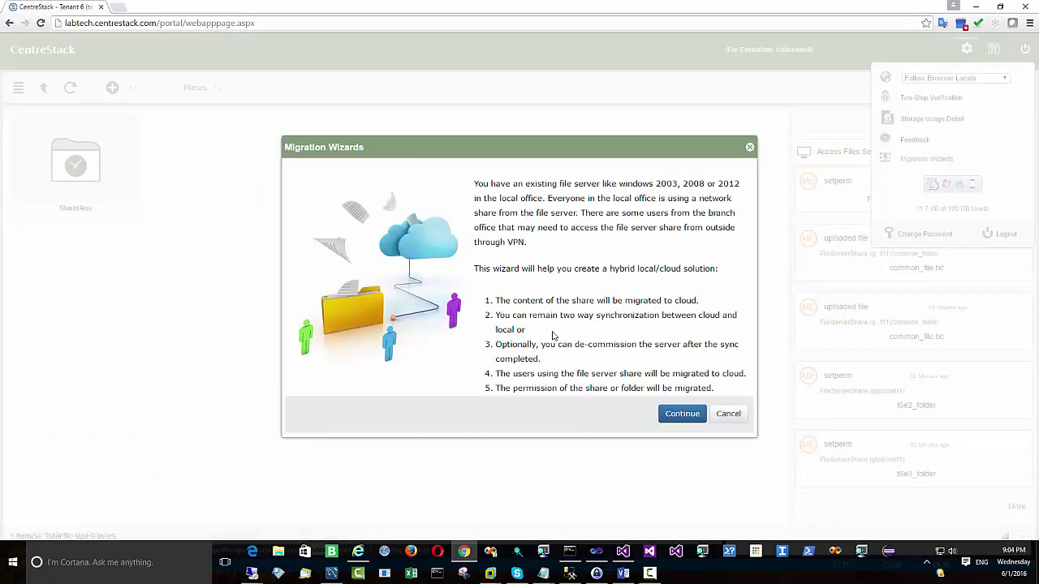
{"action": "left_click", "coordinate": [672, 409]}
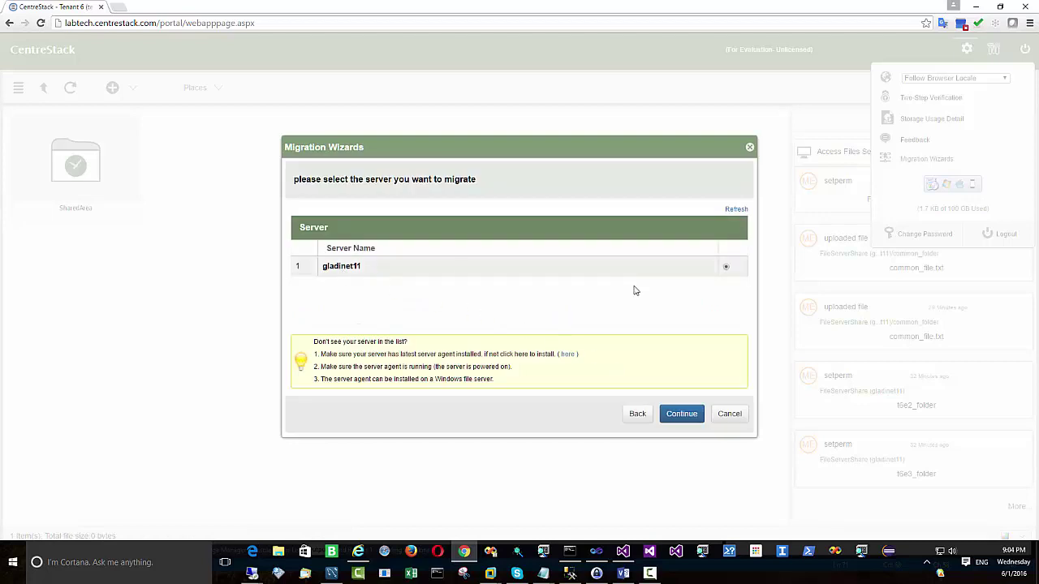
{"action": "left_click", "coordinate": [688, 416]}
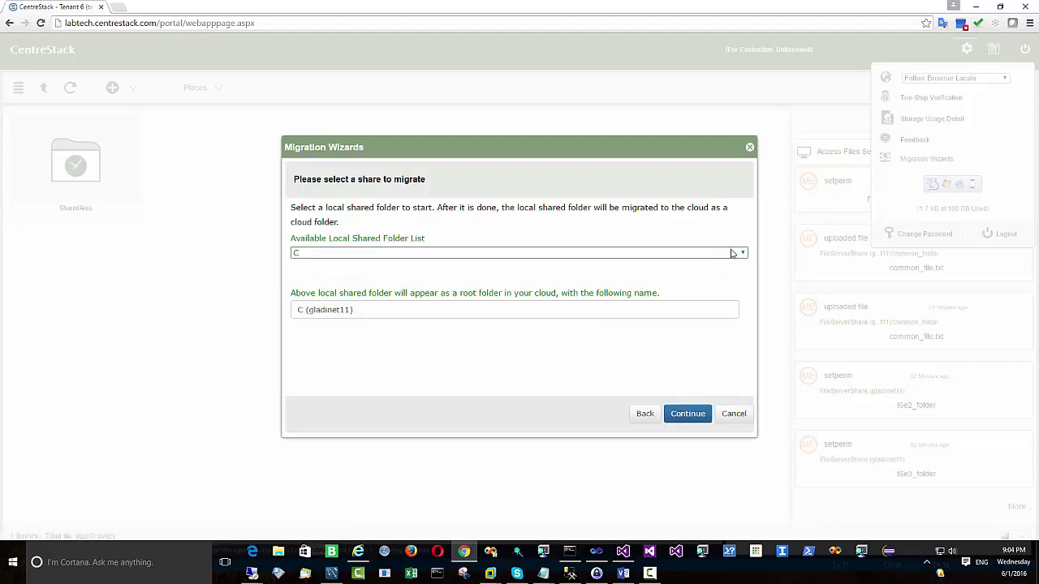
{"action": "left_click", "coordinate": [742, 253]}
{"action": "left_click", "coordinate": [366, 276]}
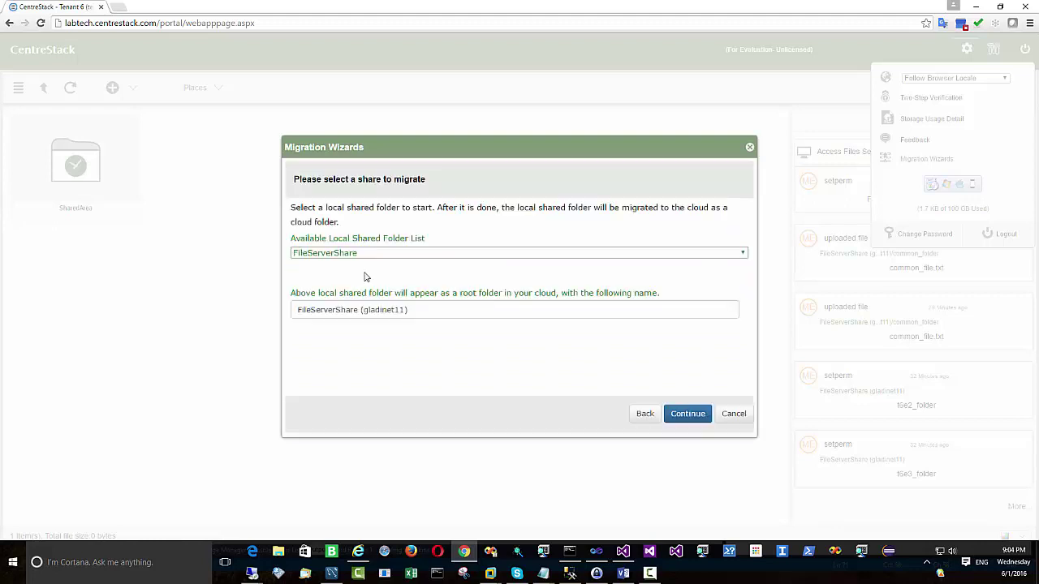
{"action": "left_click", "coordinate": [437, 310]}
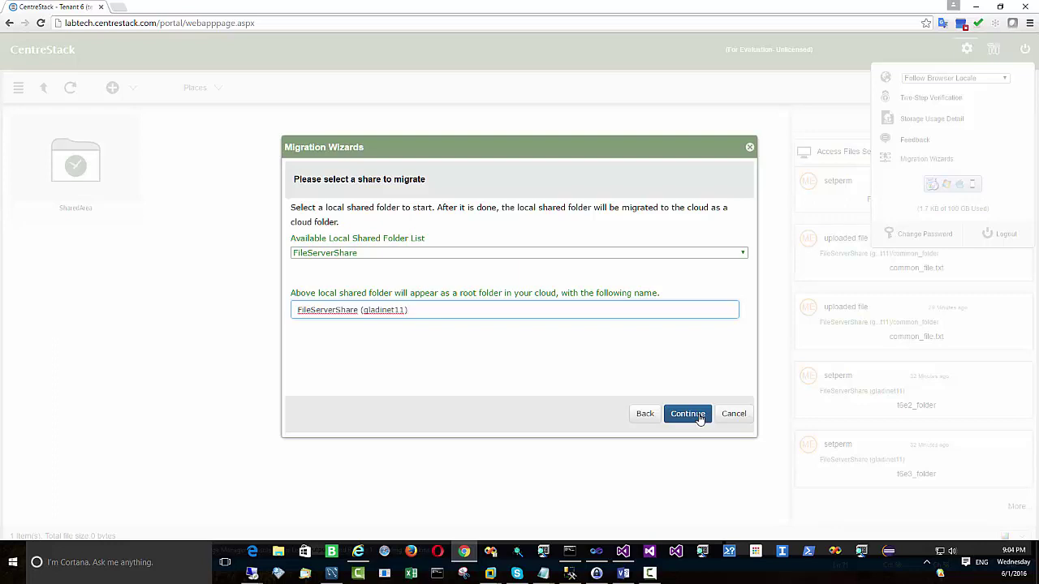
{"action": "left_click", "coordinate": [688, 413]}
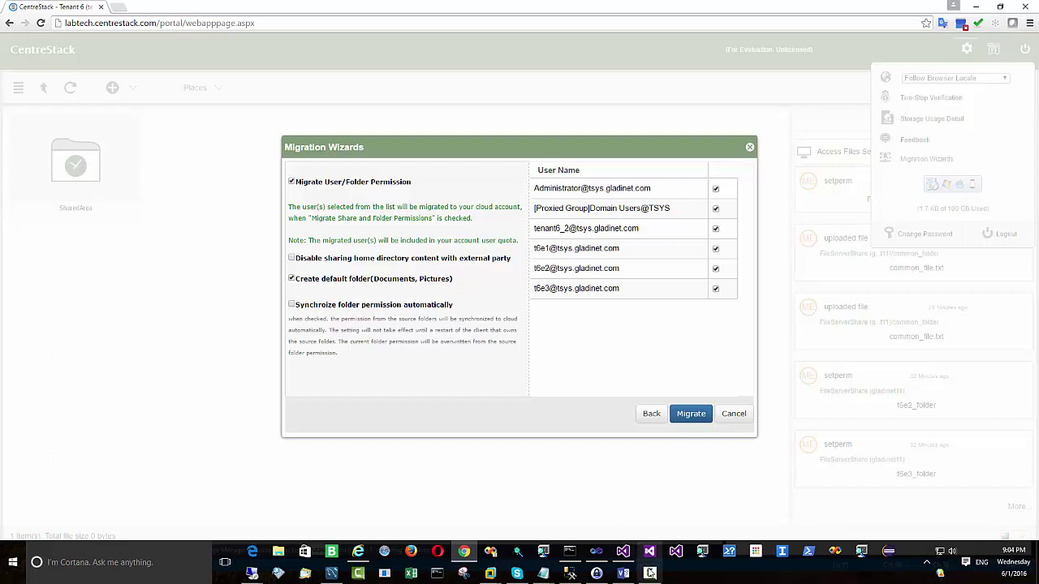
Migrate FileServerShare excluding Administrator and the tenant account, with default folders off
{"action": "left_click", "coordinate": [649, 573]}
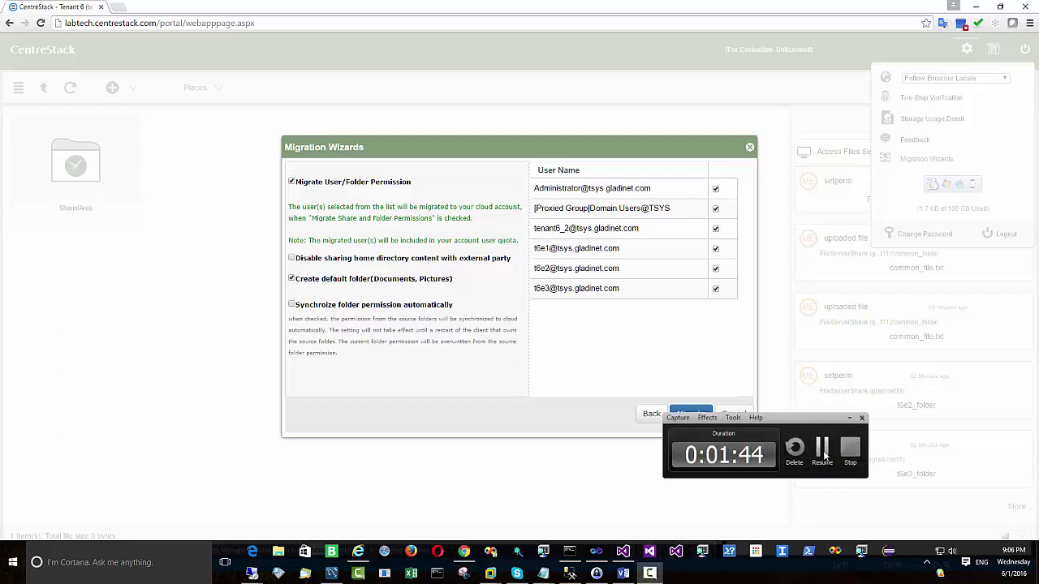
{"action": "left_click", "coordinate": [822, 451]}
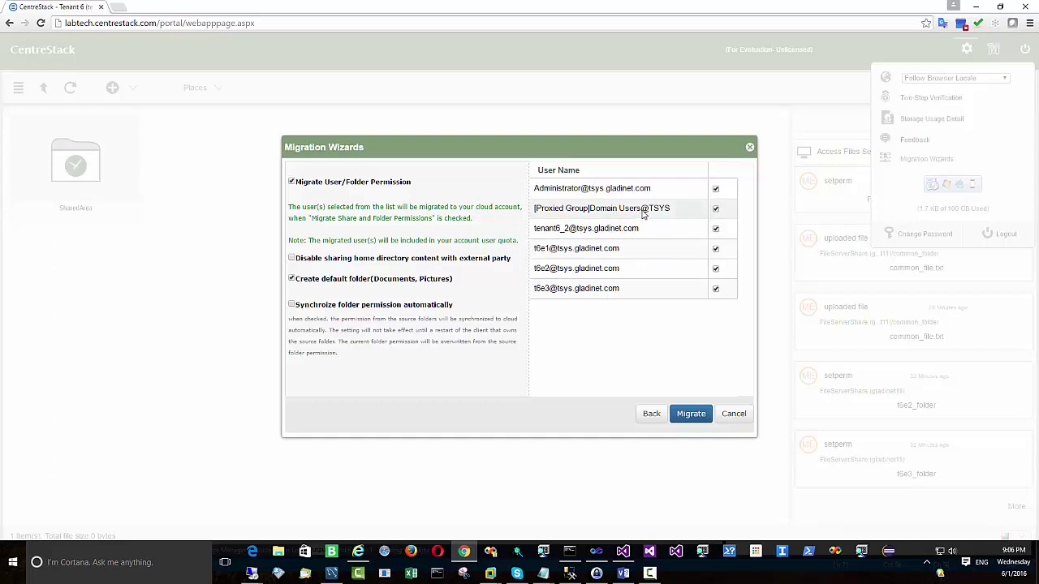
{"action": "left_click", "coordinate": [716, 189]}
{"action": "left_click", "coordinate": [715, 229]}
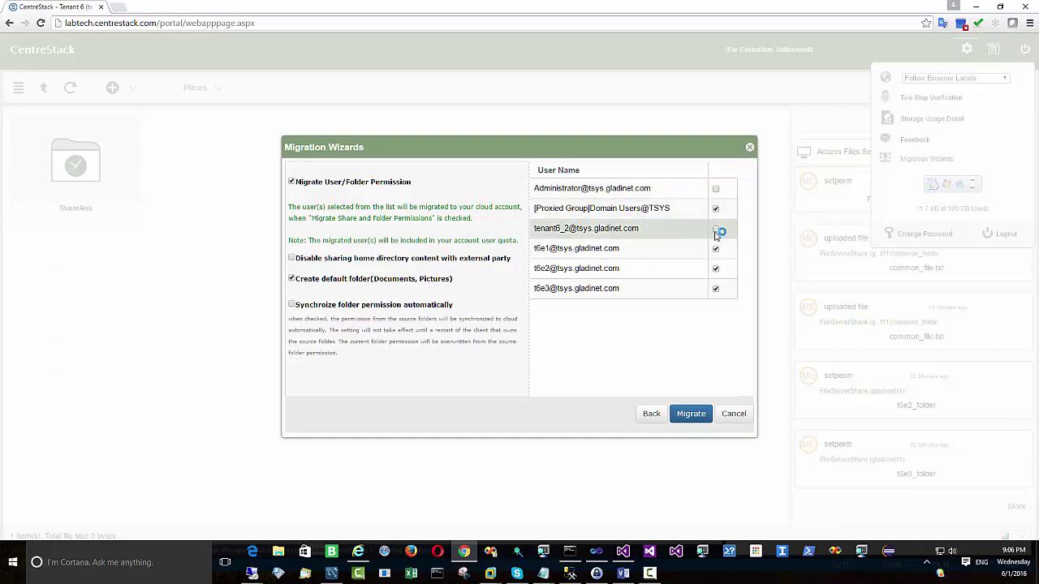
{"action": "left_click", "coordinate": [355, 280]}
{"action": "left_click", "coordinate": [694, 417]}
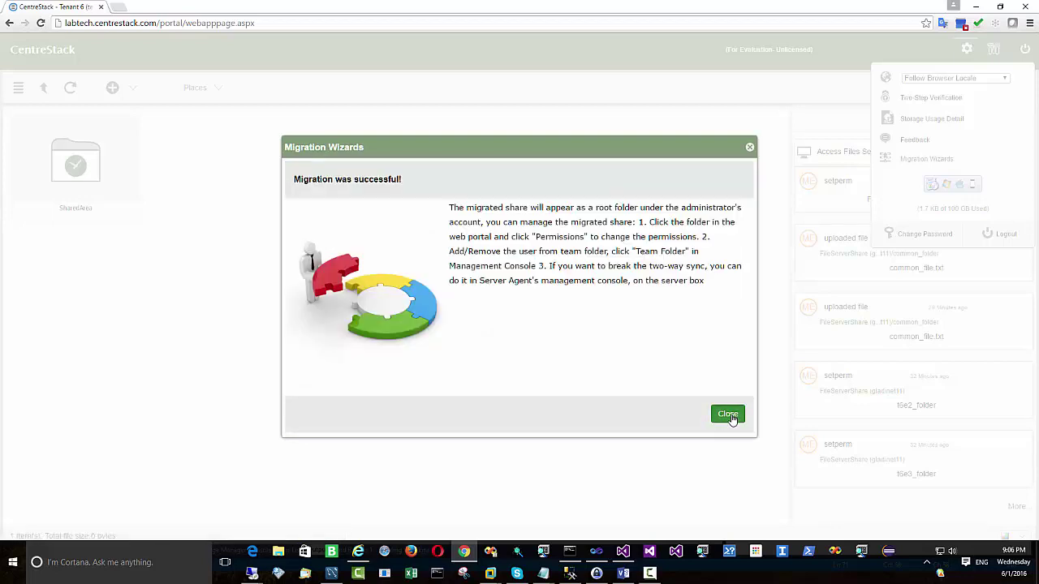
{"action": "left_click", "coordinate": [728, 415]}
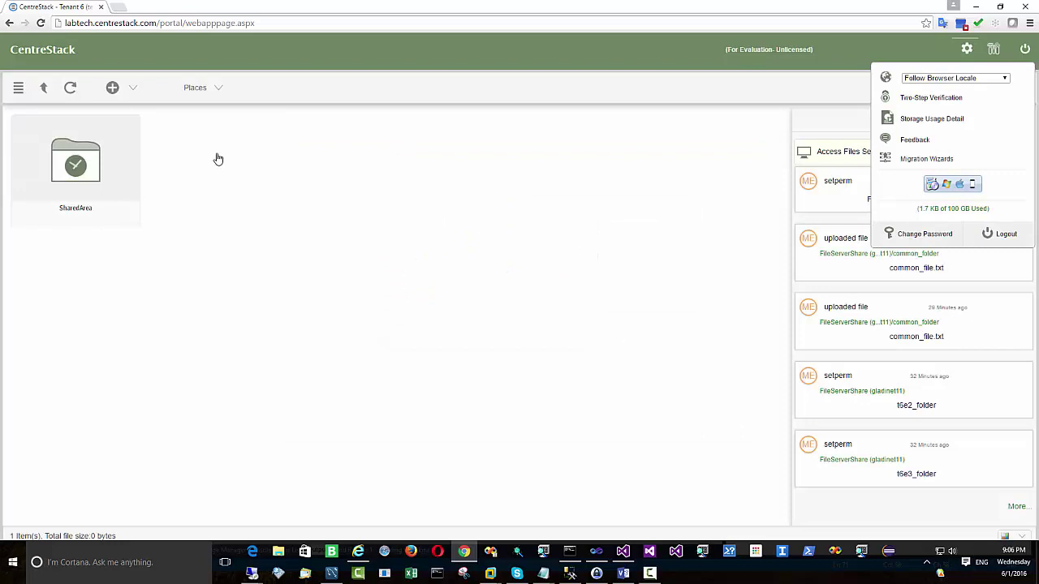
Refresh to show FileServerShare (gladinet11), review the users list, then open the console's Team Folders page
{"action": "left_click", "coordinate": [69, 88]}
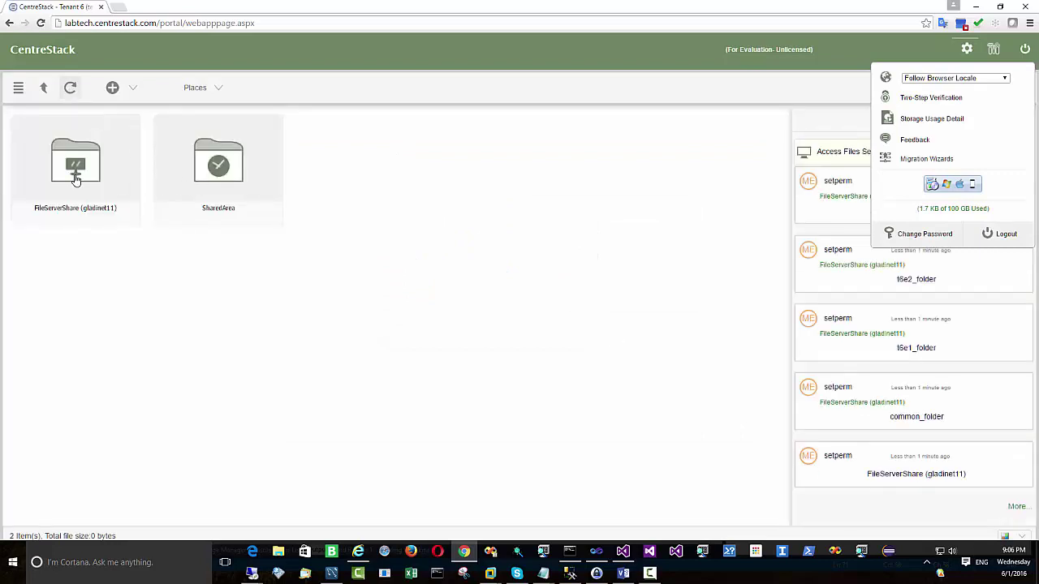
{"action": "left_click", "coordinate": [993, 48]}
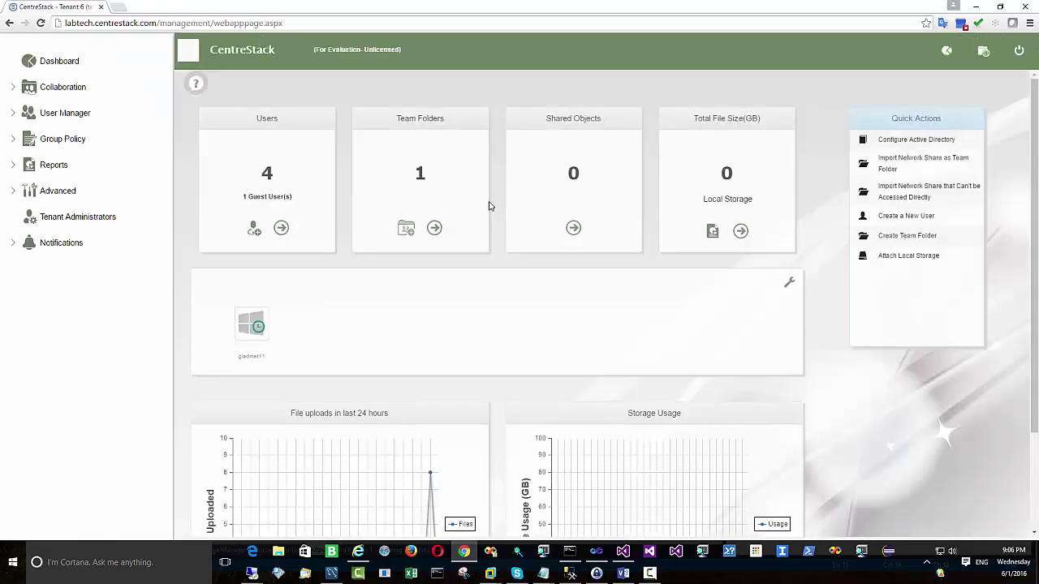
{"action": "left_click", "coordinate": [47, 113]}
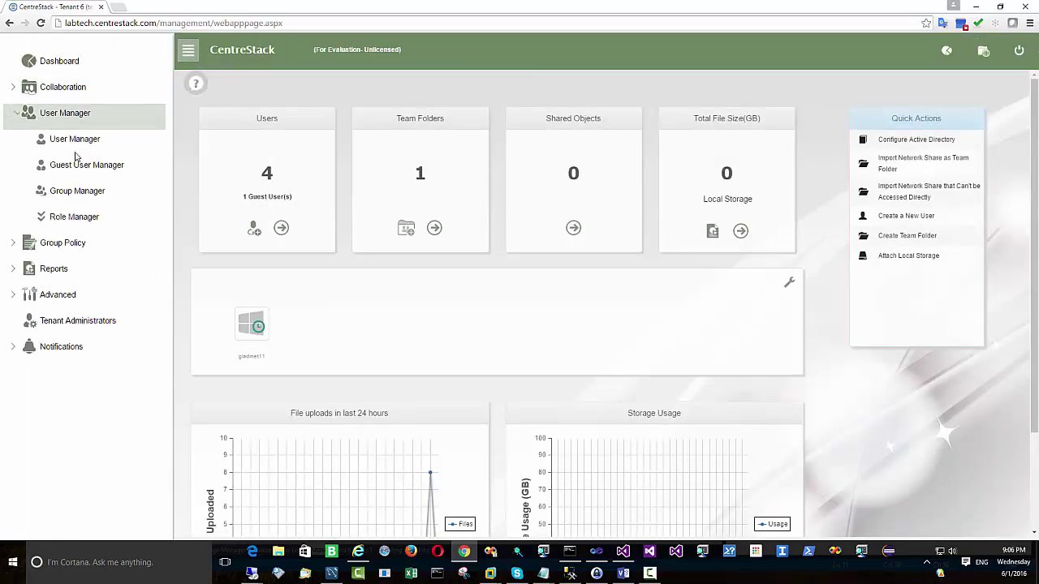
{"action": "left_click", "coordinate": [75, 139]}
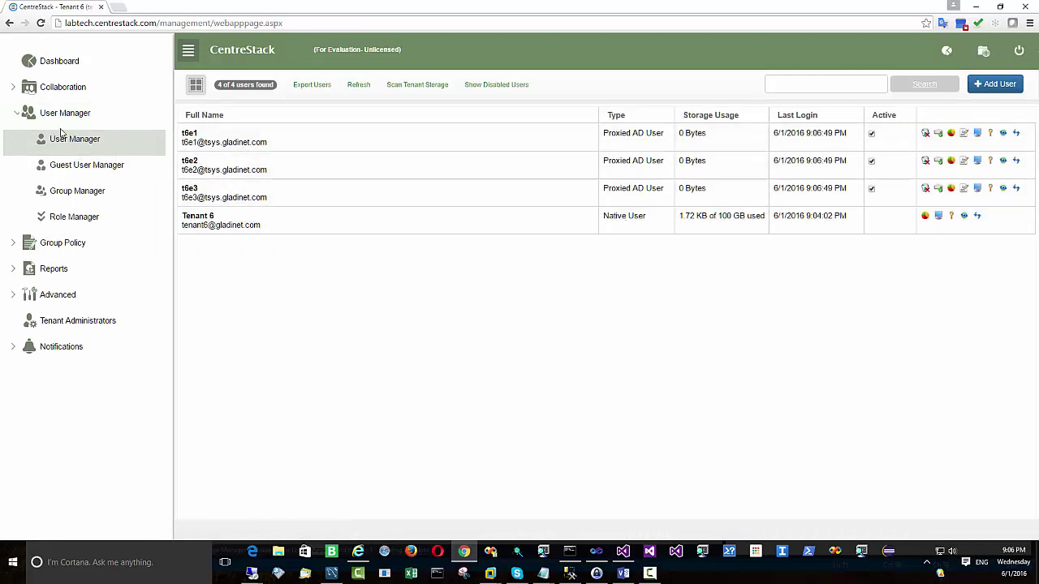
{"action": "left_click", "coordinate": [55, 90]}
{"action": "left_click", "coordinate": [73, 112]}
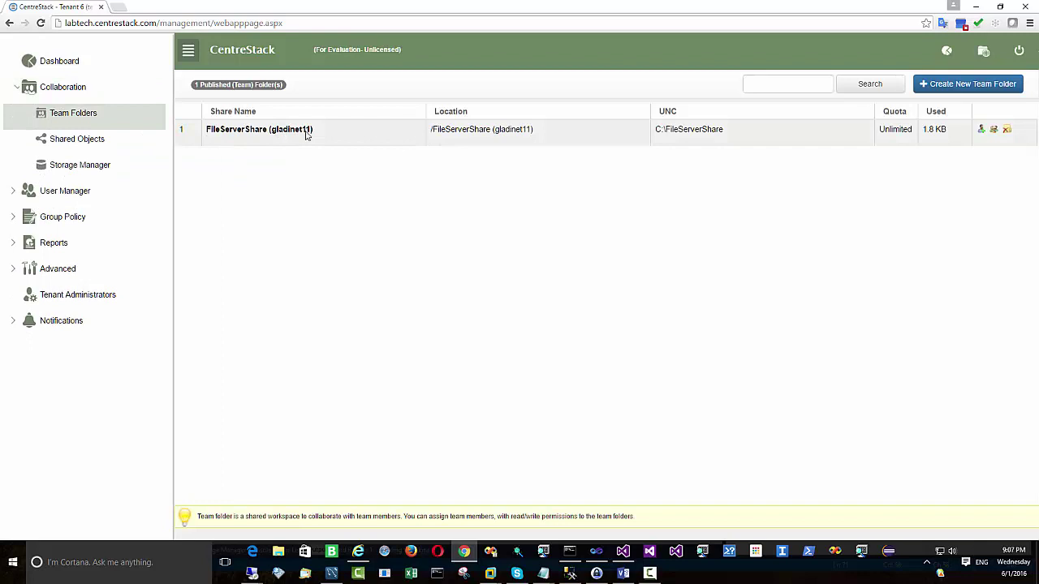
Add t6e1, t6e2 and t6e3 to the FileServerShare team folder with Read and Write access, then apply
{"action": "left_click", "coordinate": [981, 129]}
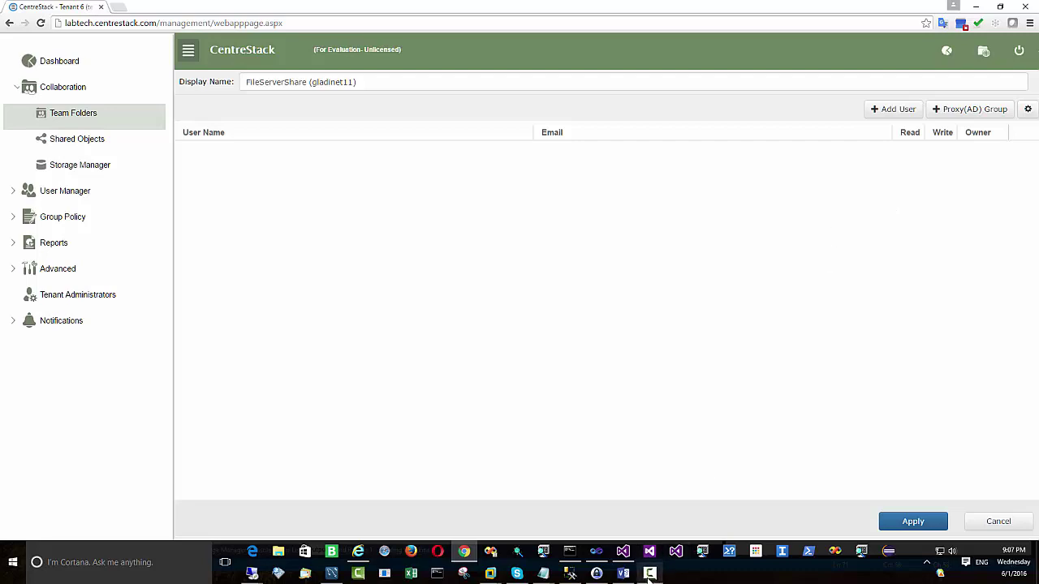
{"action": "left_click", "coordinate": [649, 573]}
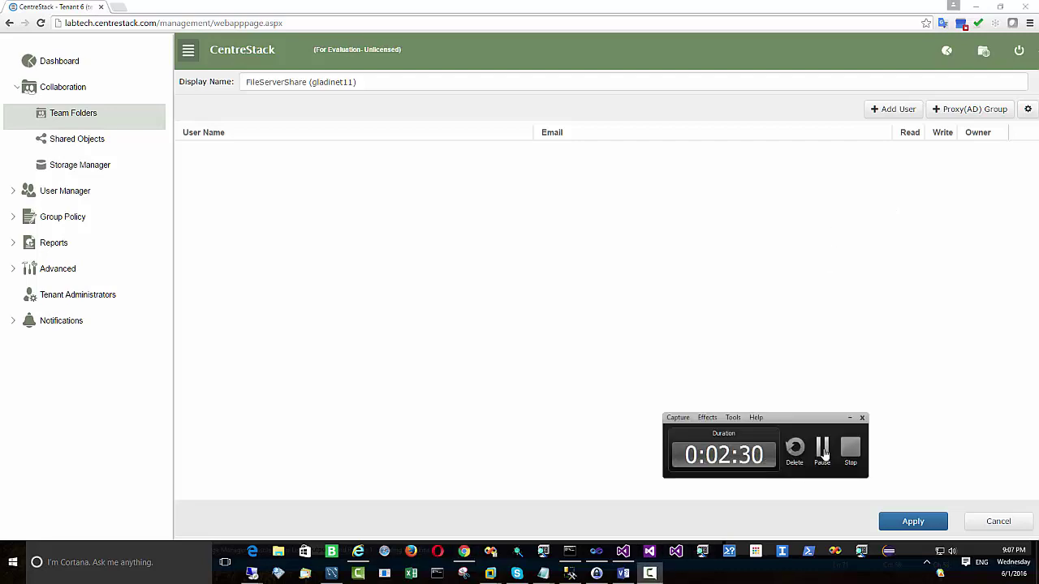
{"action": "left_click", "coordinate": [820, 450]}
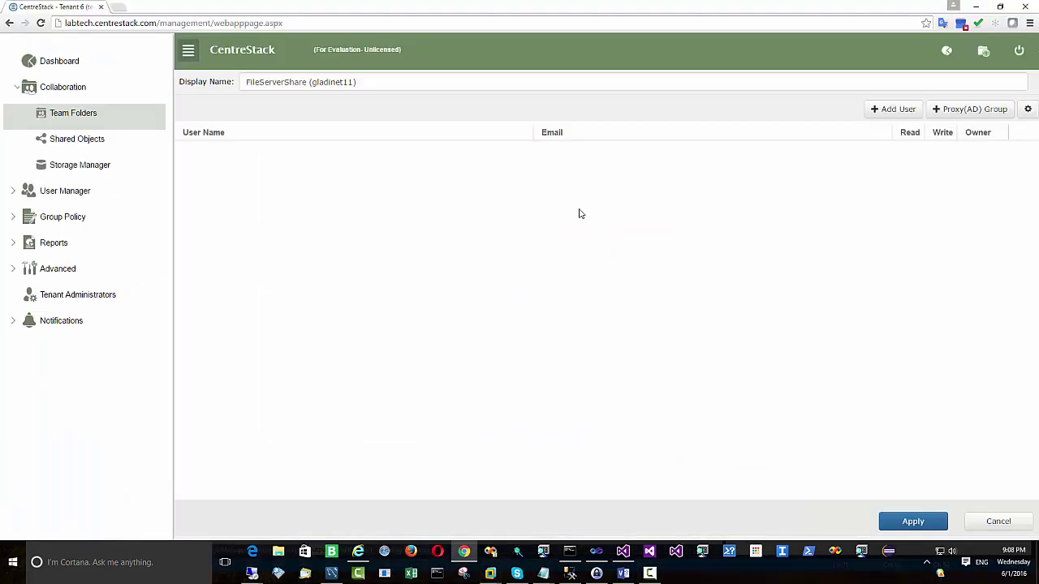
{"action": "left_click", "coordinate": [894, 109]}
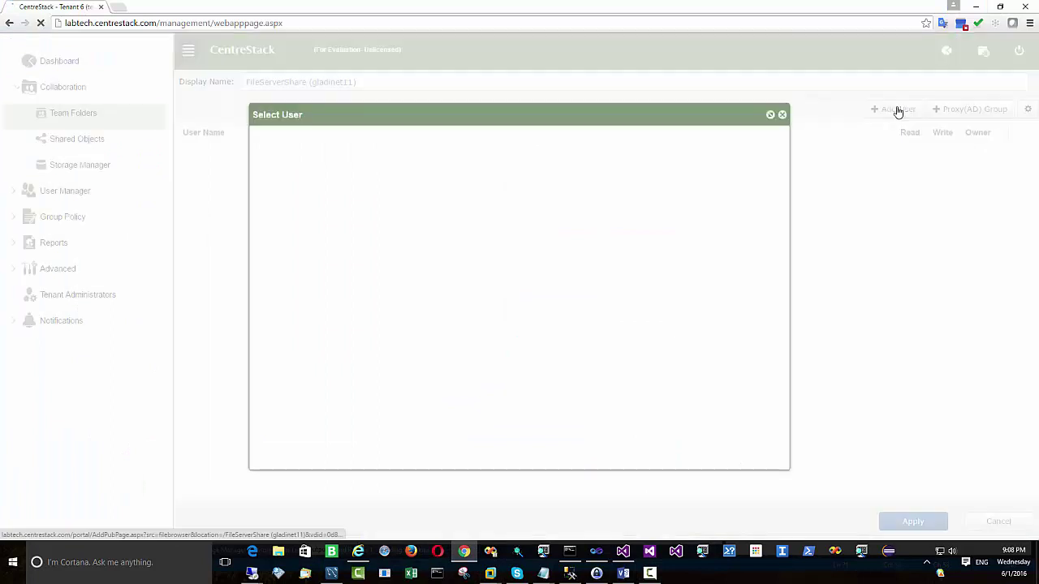
{"action": "left_click", "coordinate": [768, 184]}
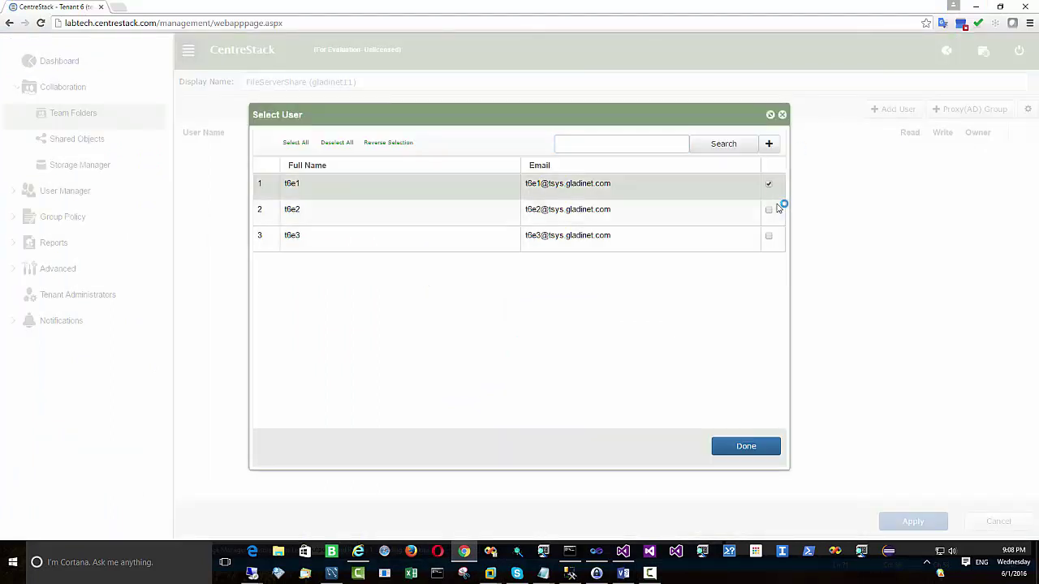
{"action": "left_click", "coordinate": [769, 212]}
{"action": "left_click", "coordinate": [769, 238]}
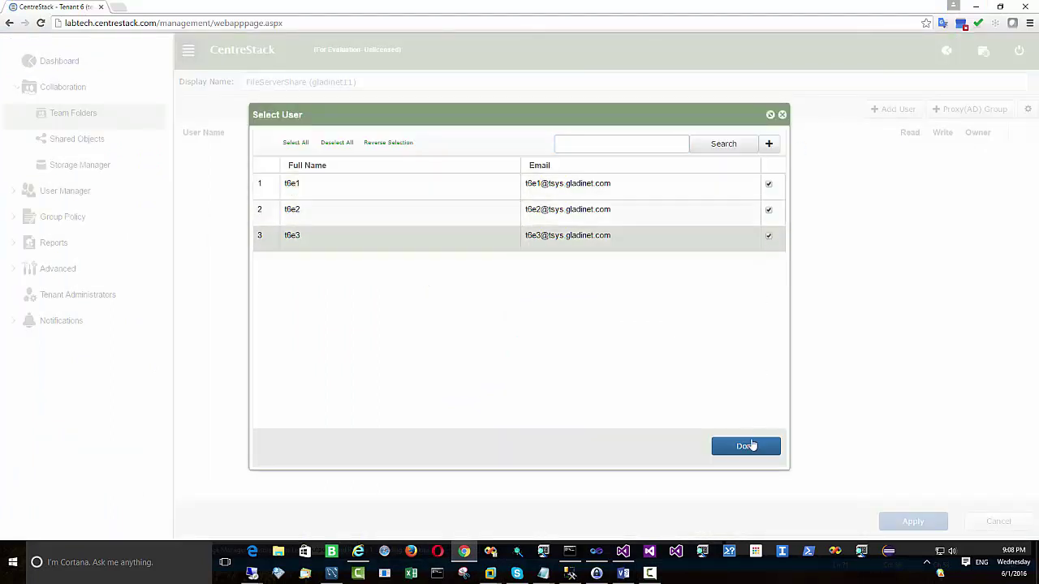
{"action": "left_click", "coordinate": [750, 446]}
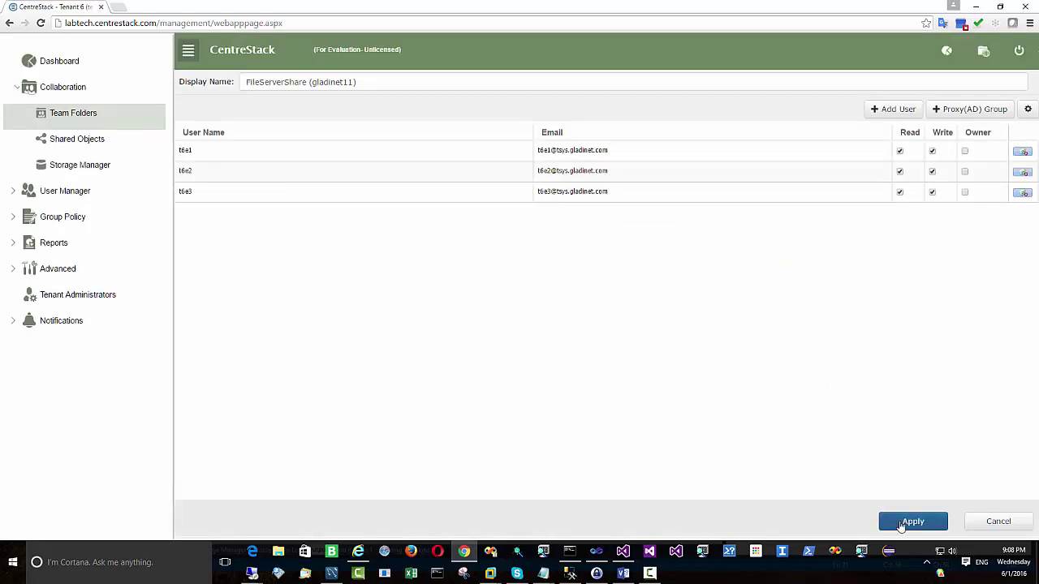
{"action": "left_click", "coordinate": [900, 520]}
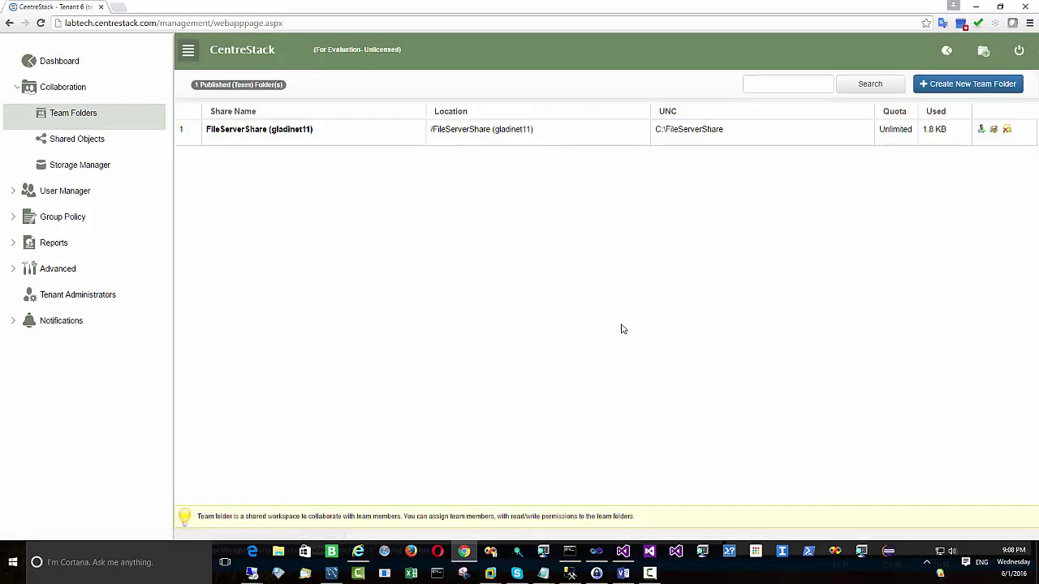
Switch to the file portal and review the FileServerShare folder's permissions without changing them
{"action": "left_click", "coordinate": [984, 50]}
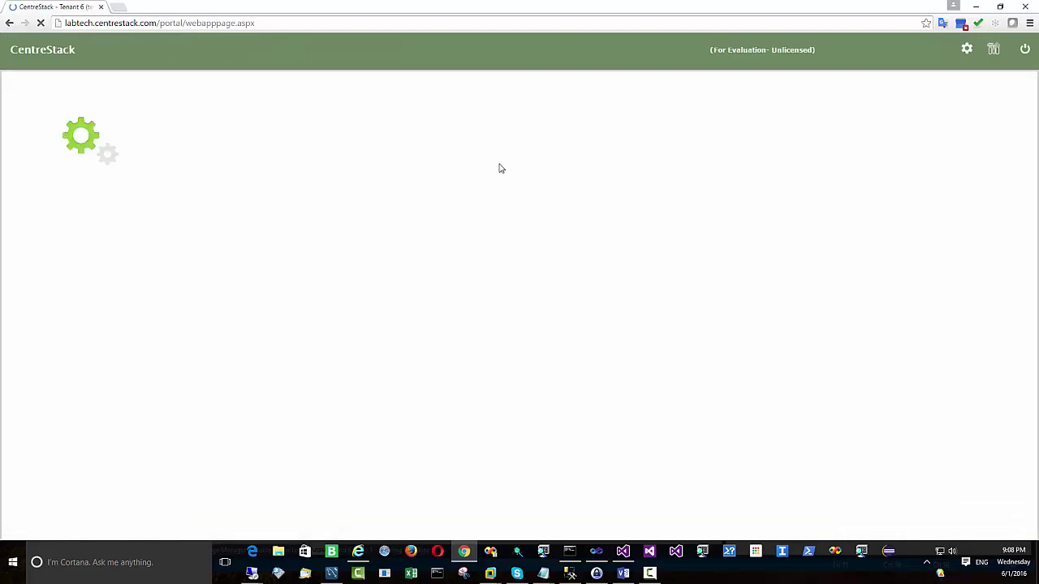
{"action": "left_click", "coordinate": [76, 168]}
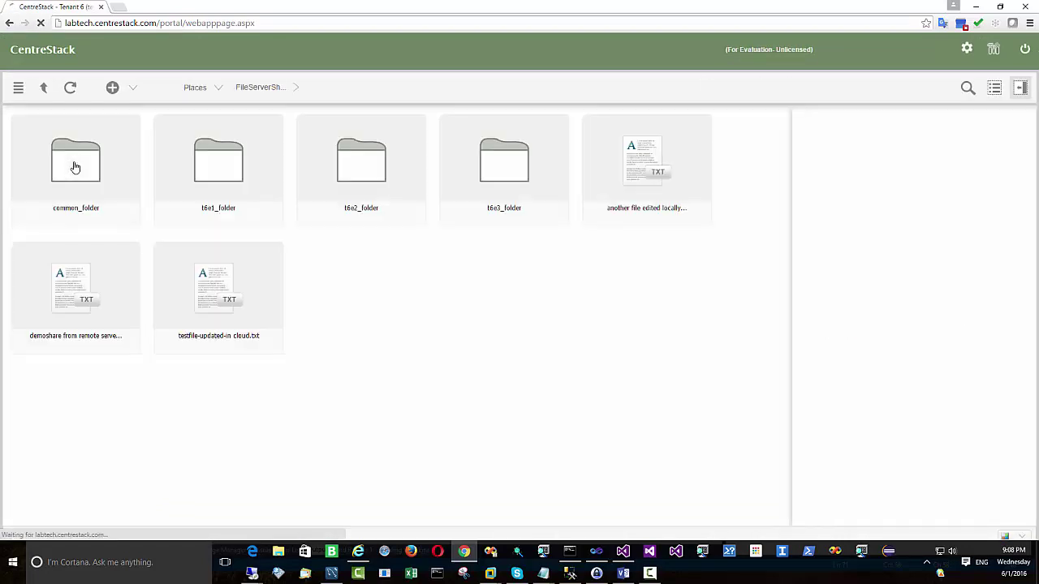
{"action": "left_click", "coordinate": [44, 87]}
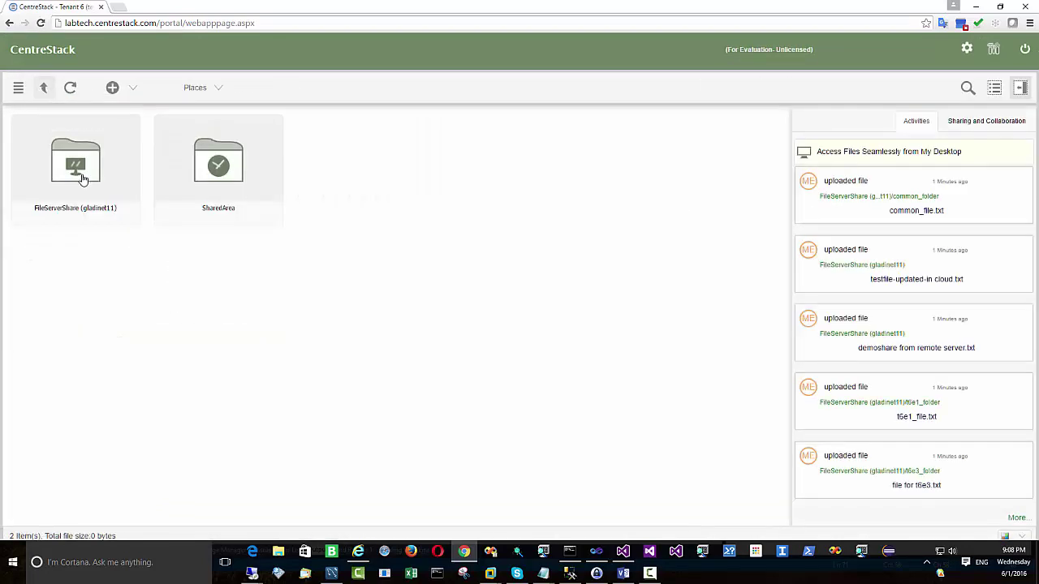
{"action": "right_click", "coordinate": [82, 177]}
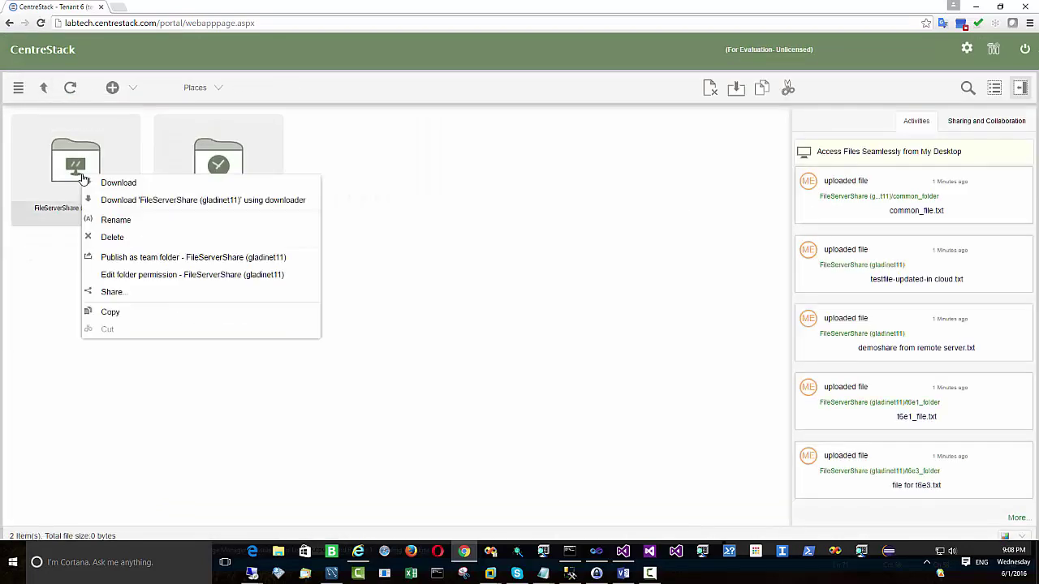
{"action": "left_click", "coordinate": [138, 275]}
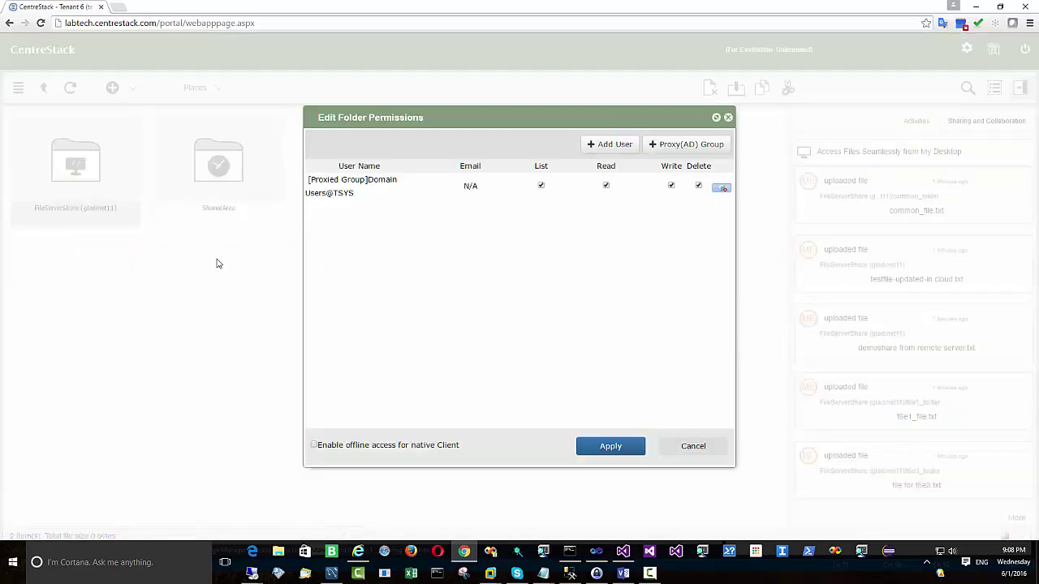
{"action": "left_click", "coordinate": [701, 448]}
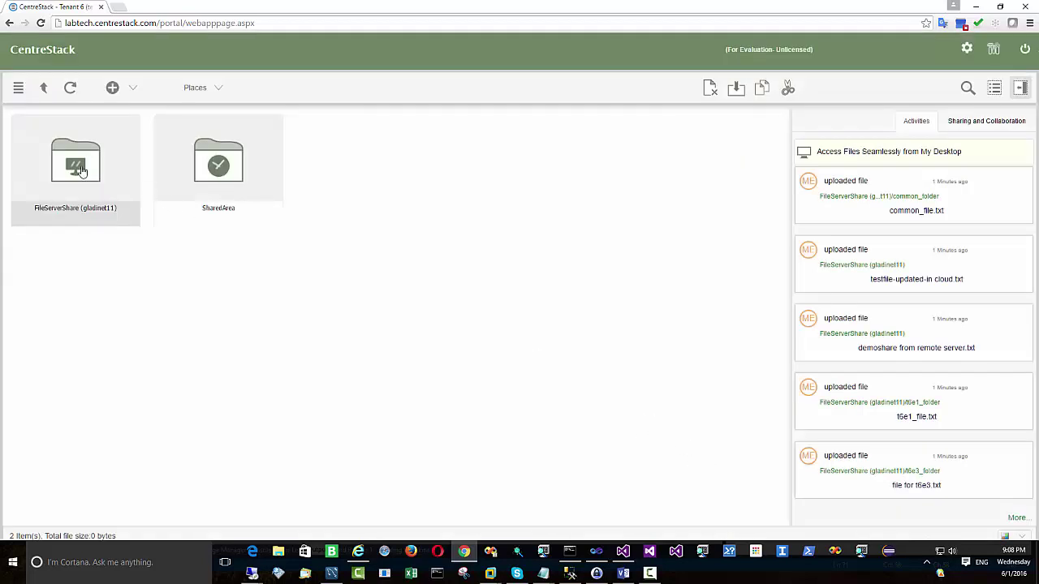
Inside FileServerShare, review t6e1_folder's and t6e2_folder's permissions, leaving them unchanged
{"action": "left_click", "coordinate": [80, 167]}
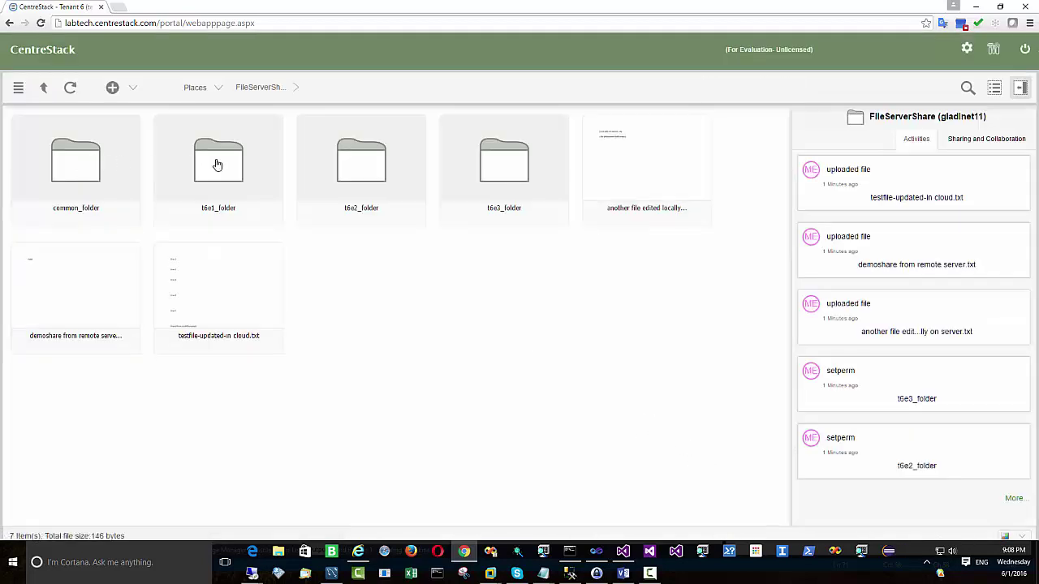
{"action": "right_click", "coordinate": [215, 163]}
{"action": "left_click", "coordinate": [263, 262]}
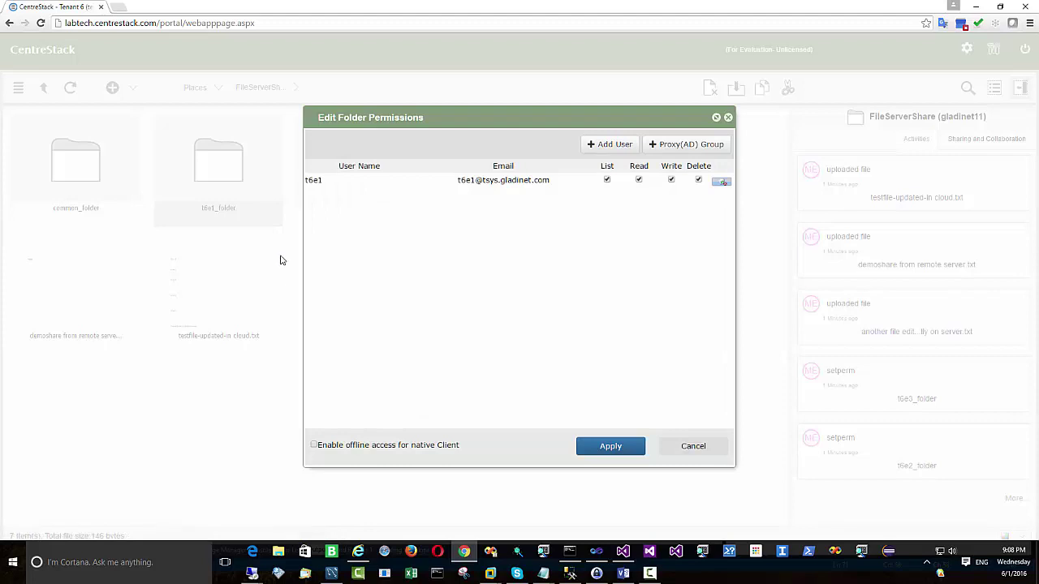
{"action": "left_click", "coordinate": [688, 453]}
{"action": "right_click", "coordinate": [360, 170]}
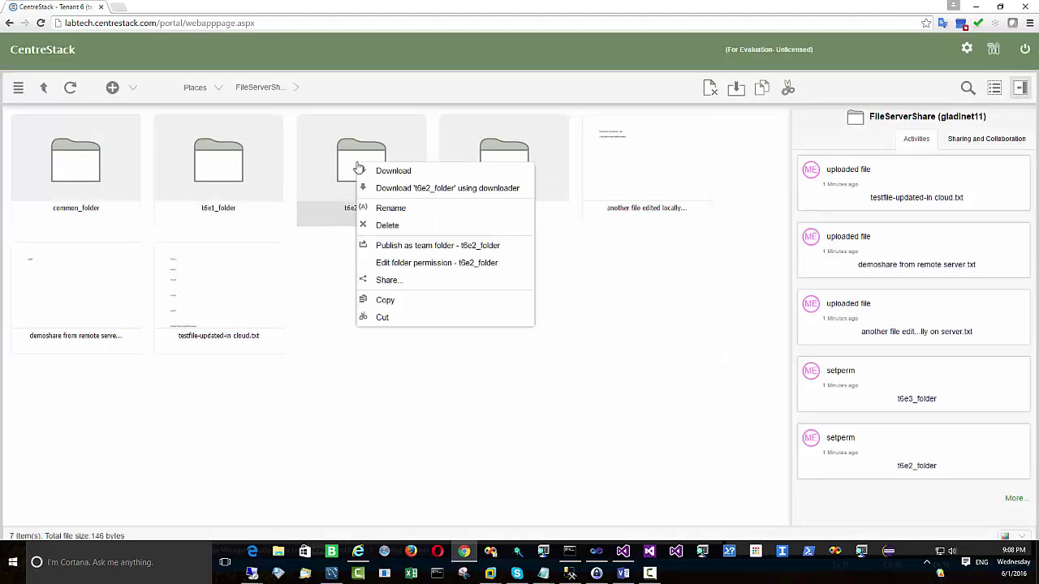
{"action": "left_click", "coordinate": [419, 265]}
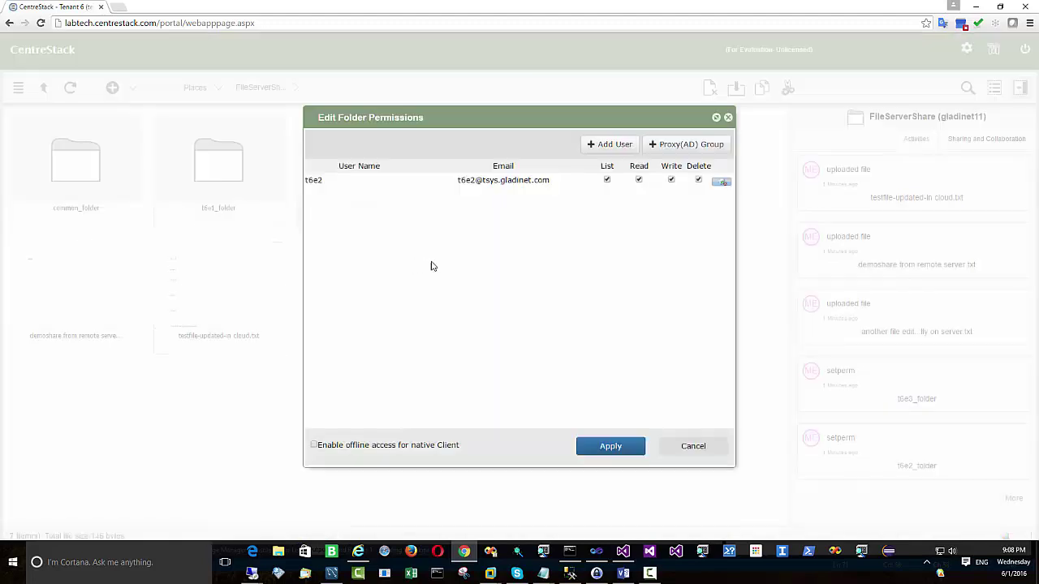
{"action": "left_click", "coordinate": [702, 450]}
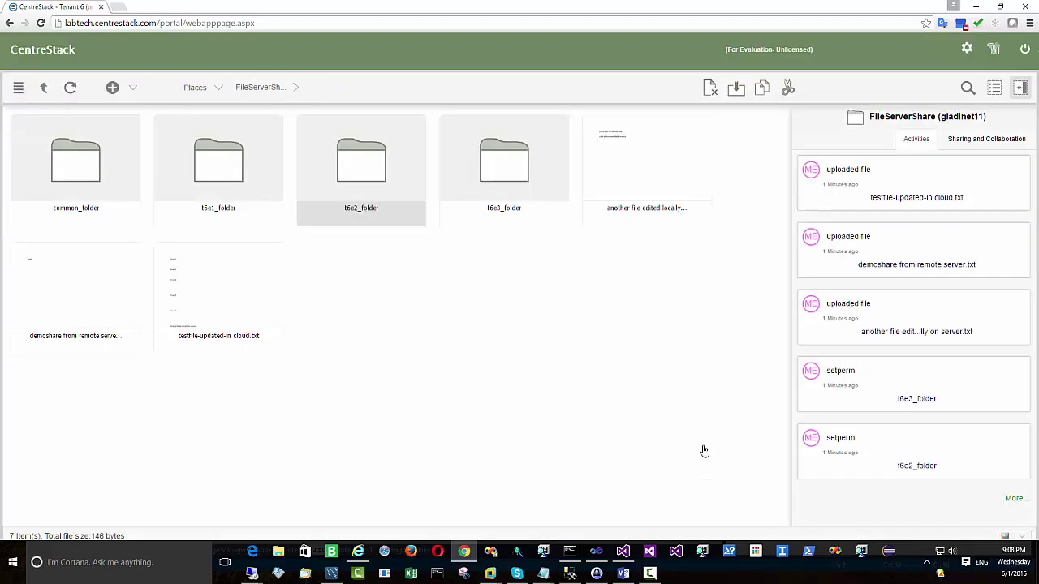
Review t6e3_folder's and common_folder's permissions, leaving them unchanged
{"action": "right_click", "coordinate": [496, 170]}
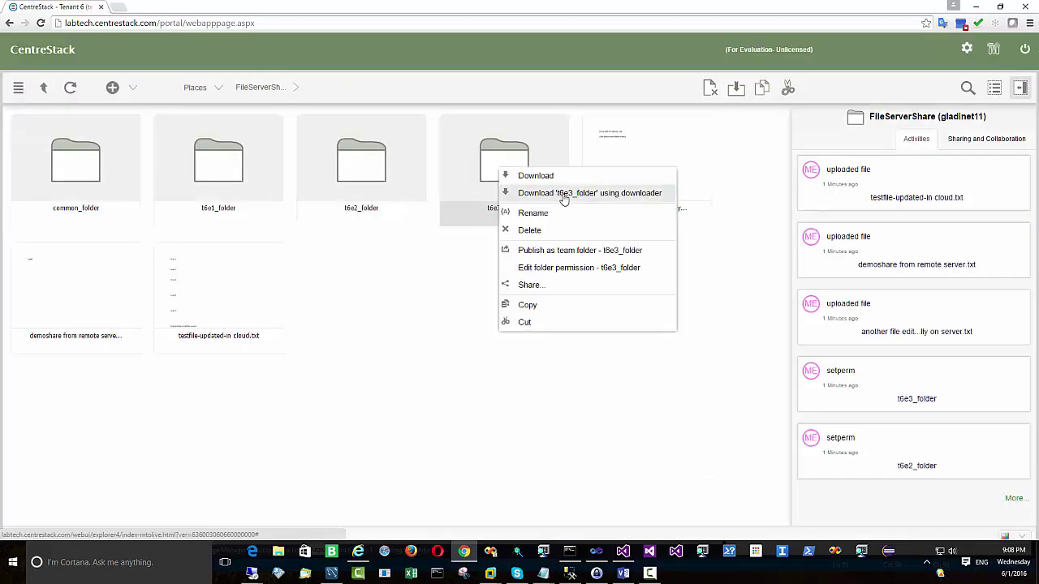
{"action": "left_click", "coordinate": [587, 271]}
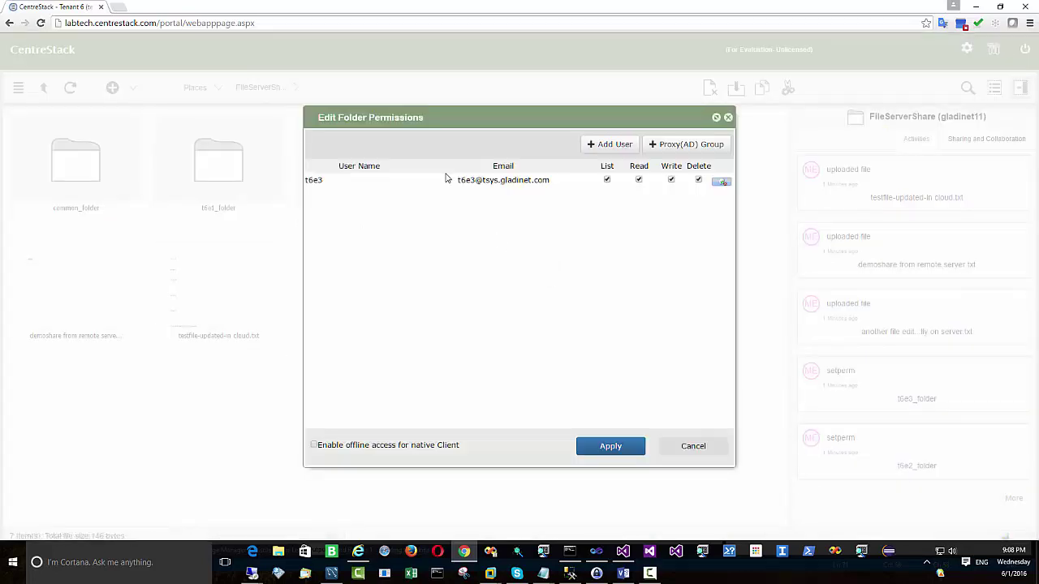
{"action": "left_click", "coordinate": [701, 450]}
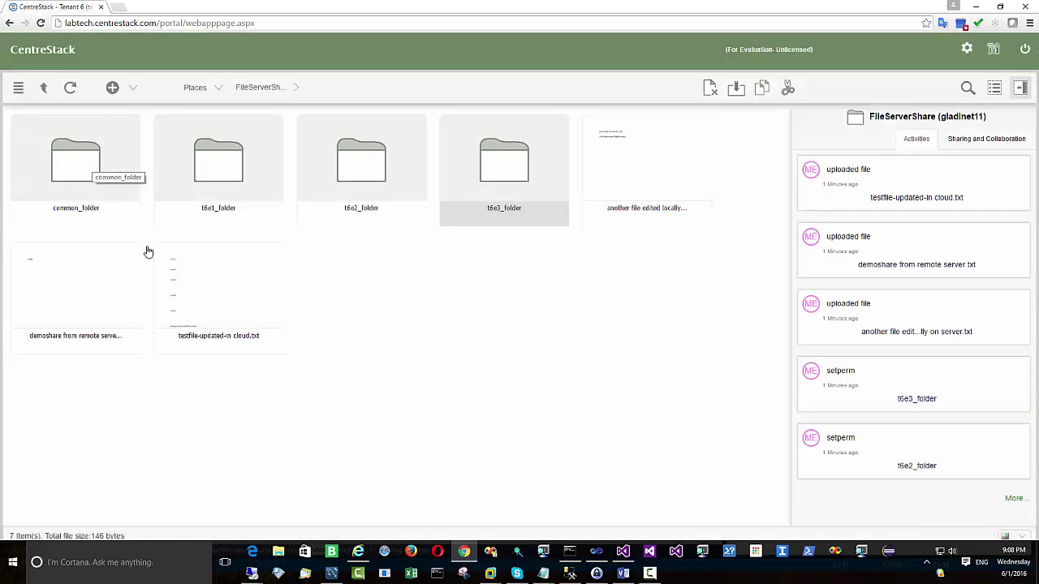
{"action": "right_click", "coordinate": [76, 166]}
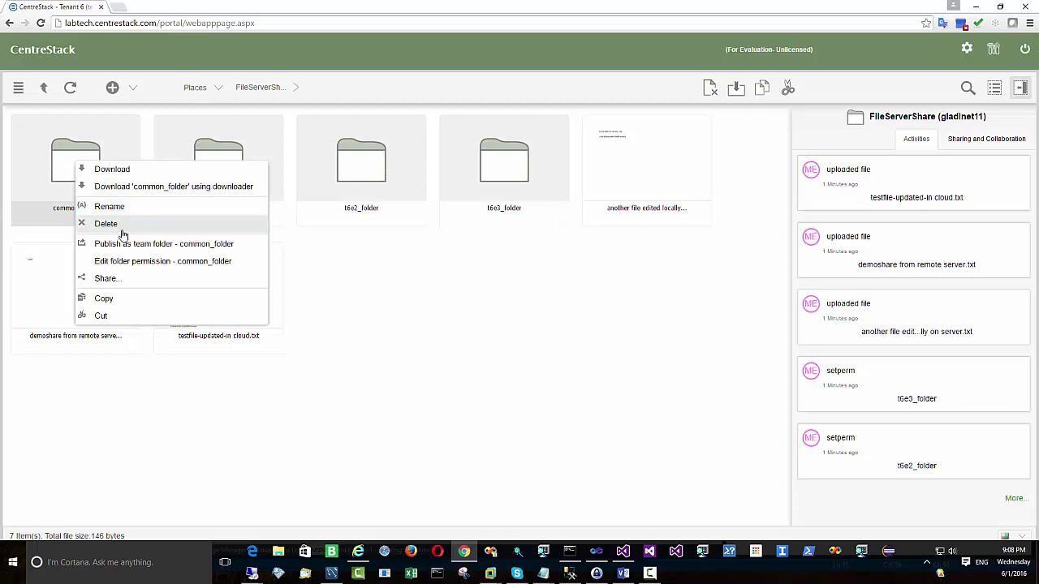
{"action": "left_click", "coordinate": [126, 263]}
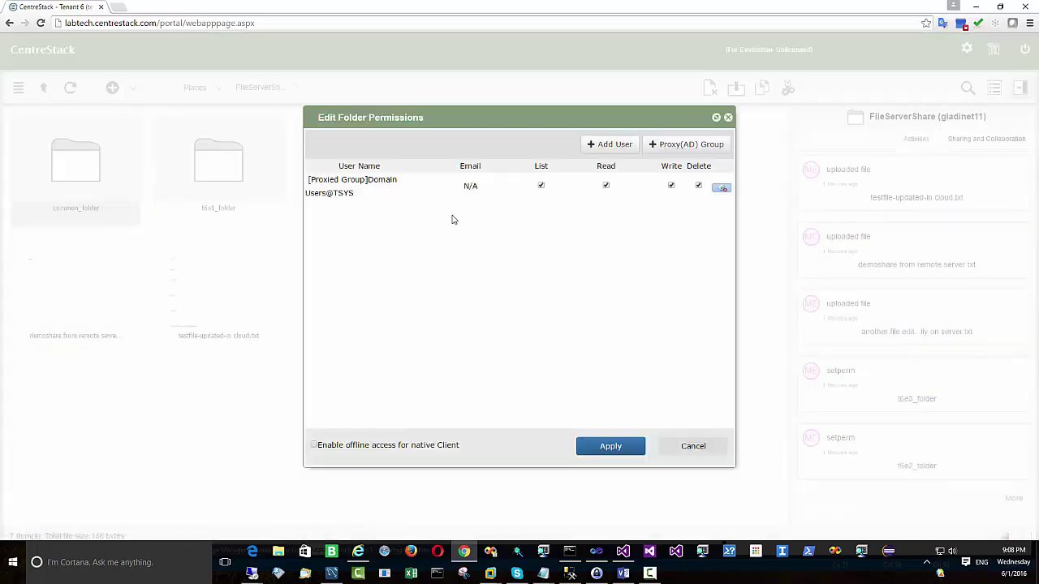
{"action": "left_click", "coordinate": [688, 446]}
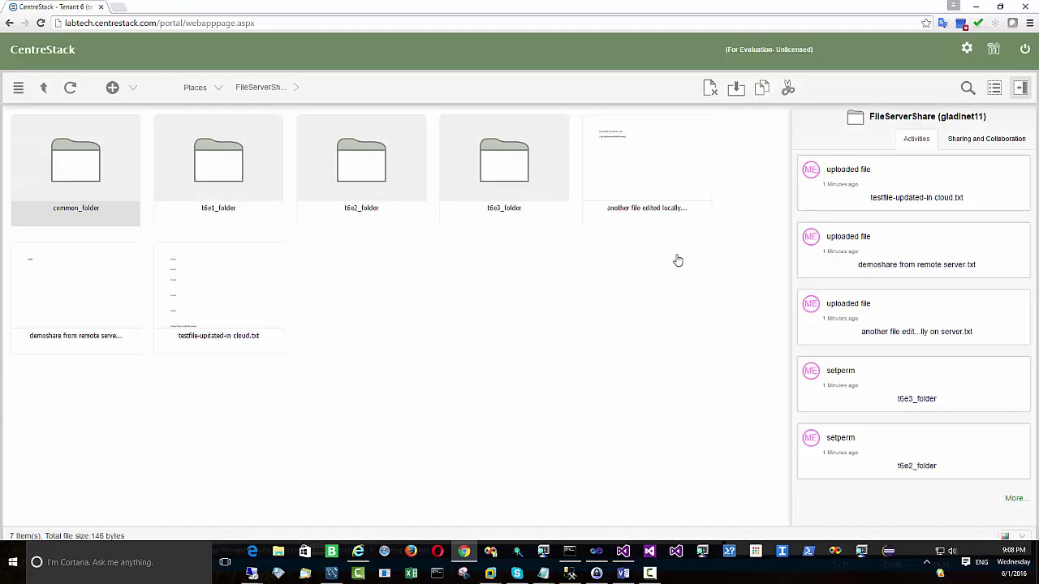
Open a second browser window and load the CentreStack lab site
{"action": "left_click", "coordinate": [410, 554]}
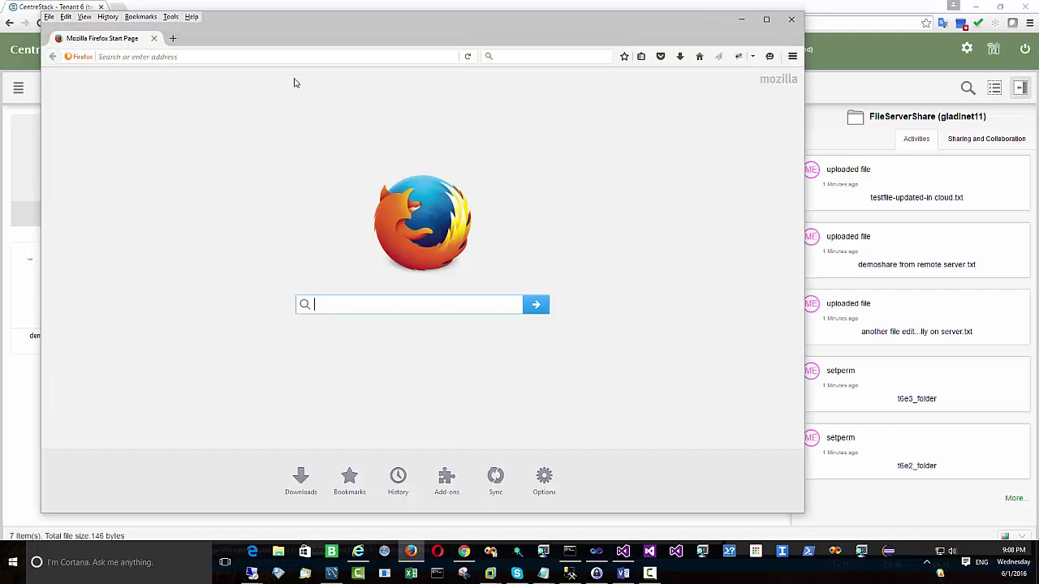
{"action": "left_click", "coordinate": [286, 56]}
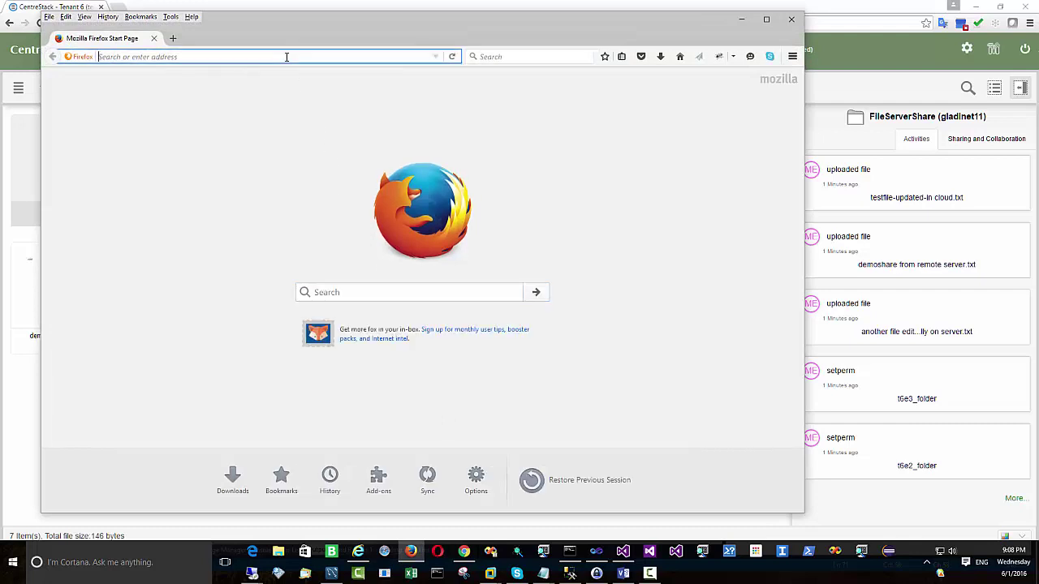
{"action": "type", "text": "https:/"}
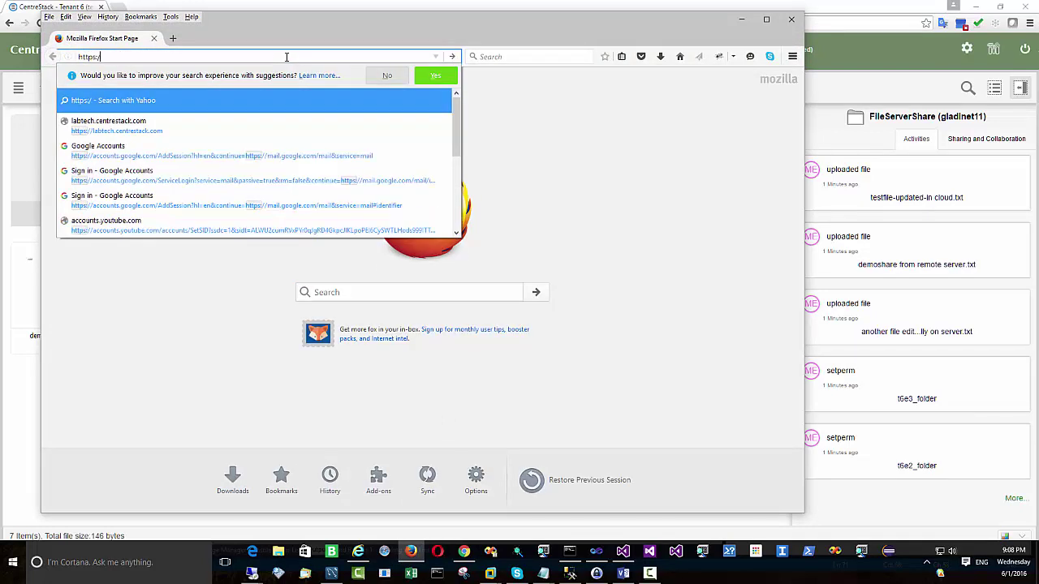
{"action": "type", "text": "/t"}
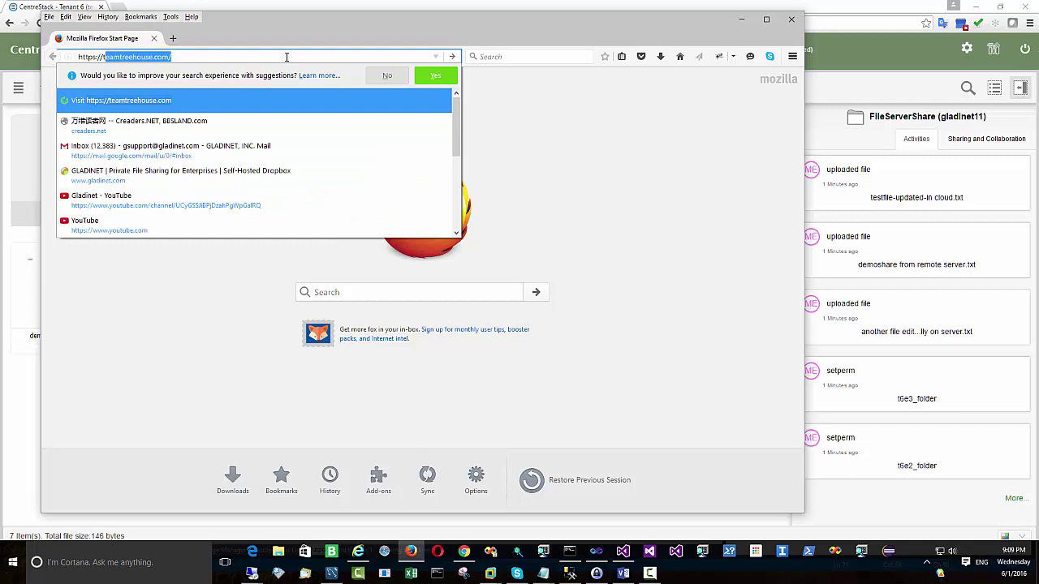
{"action": "key", "text": "BackSpace"}
{"action": "type", "text": "labtech.cen"}
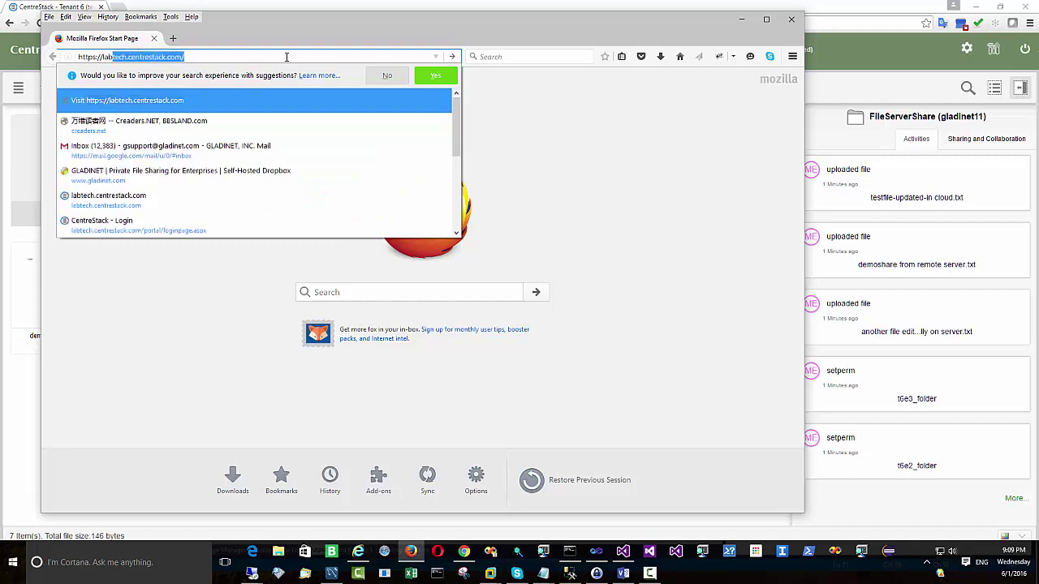
{"action": "key", "text": "Return"}
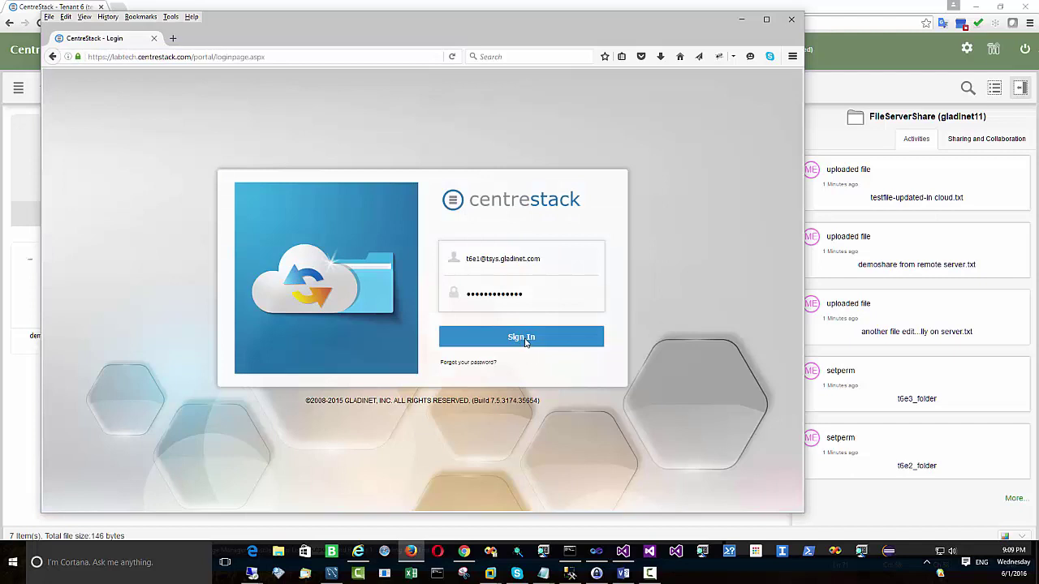
Sign in as the first tenant user, check common_folder holds common_file.txt, and return to FileServerShare
{"action": "left_click", "coordinate": [520, 337]}
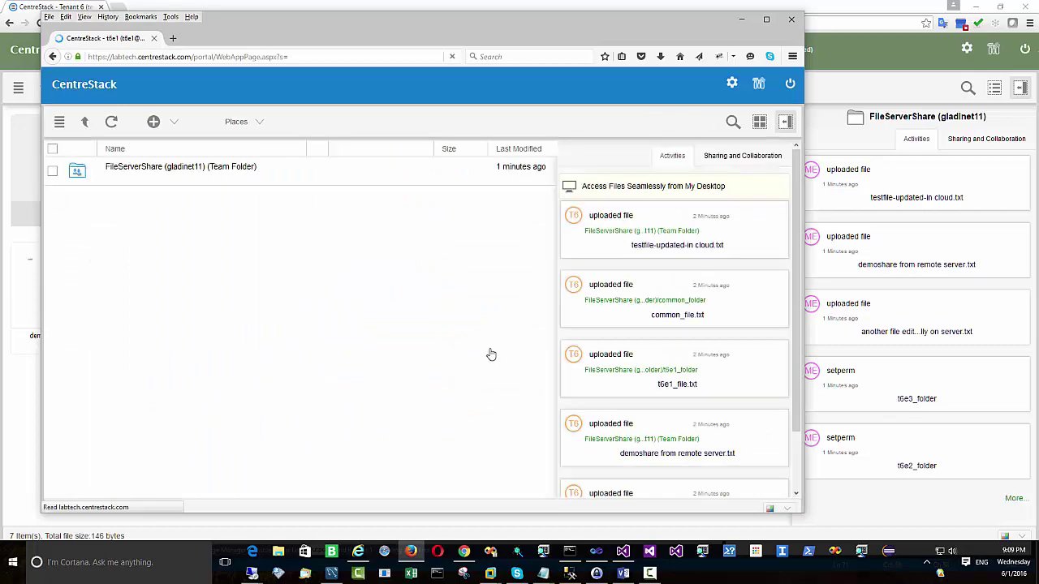
{"action": "left_click", "coordinate": [234, 168]}
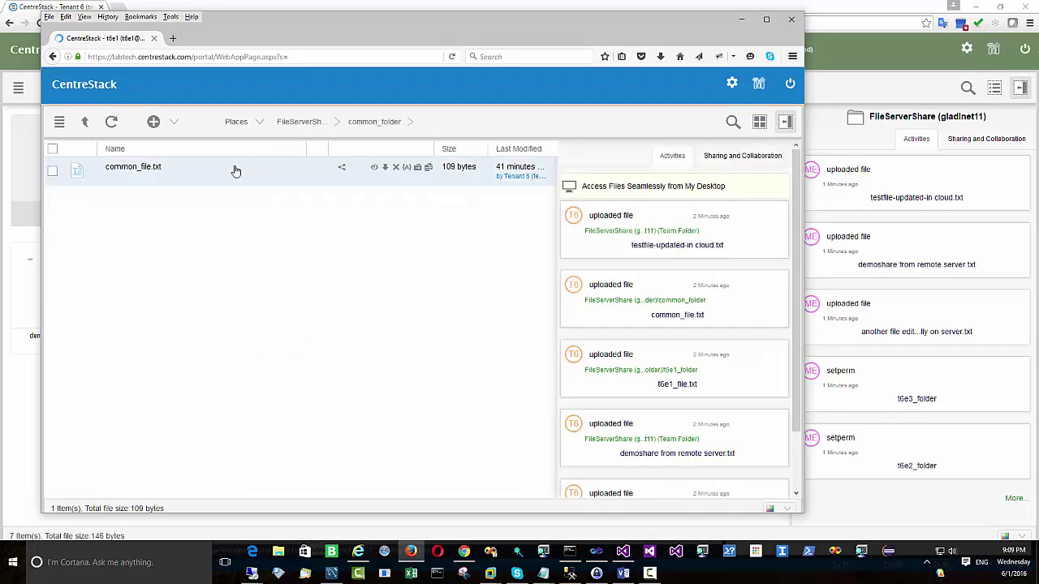
{"action": "left_click", "coordinate": [85, 121]}
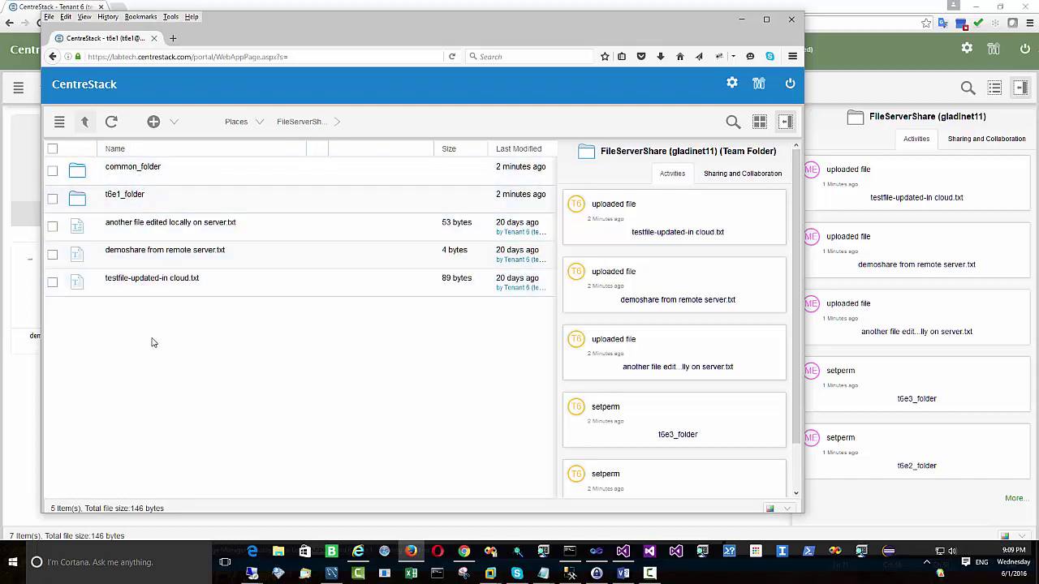
In the other browser window, sign out and sign back in as the second tenant user t6e2
{"action": "left_click", "coordinate": [358, 551]}
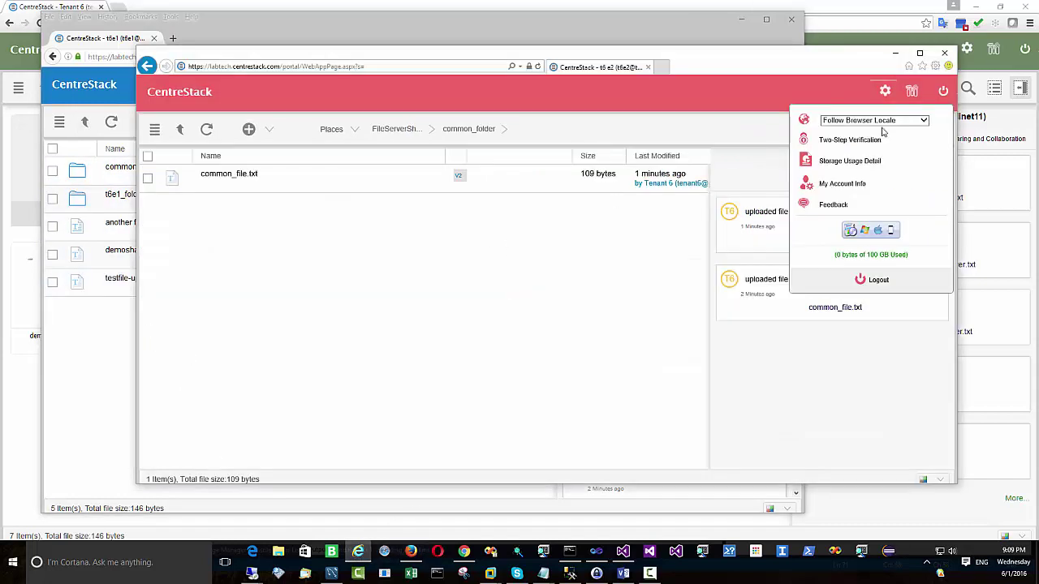
{"action": "left_click", "coordinate": [878, 279]}
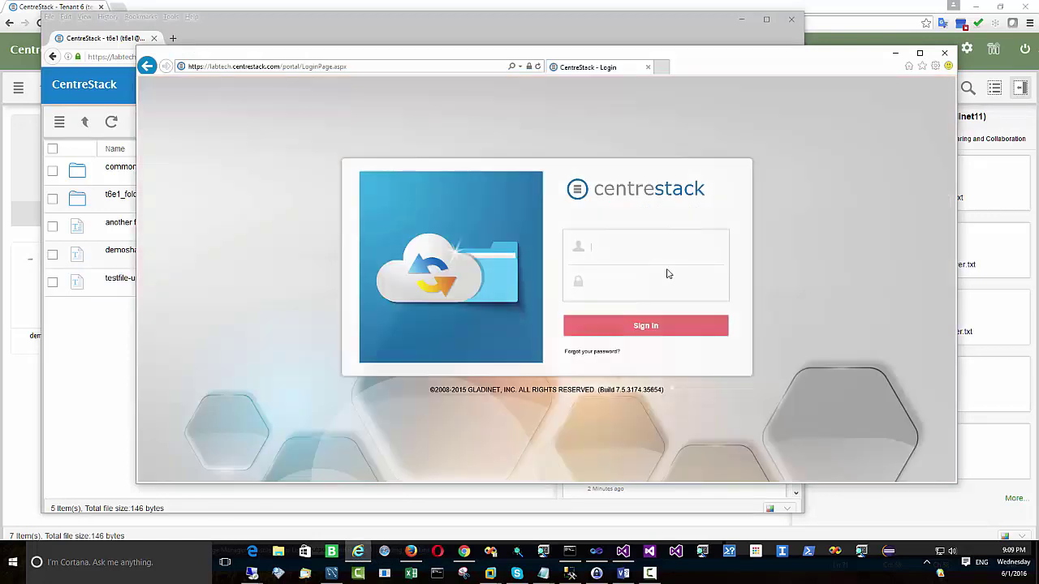
{"action": "type", "text": "t6"}
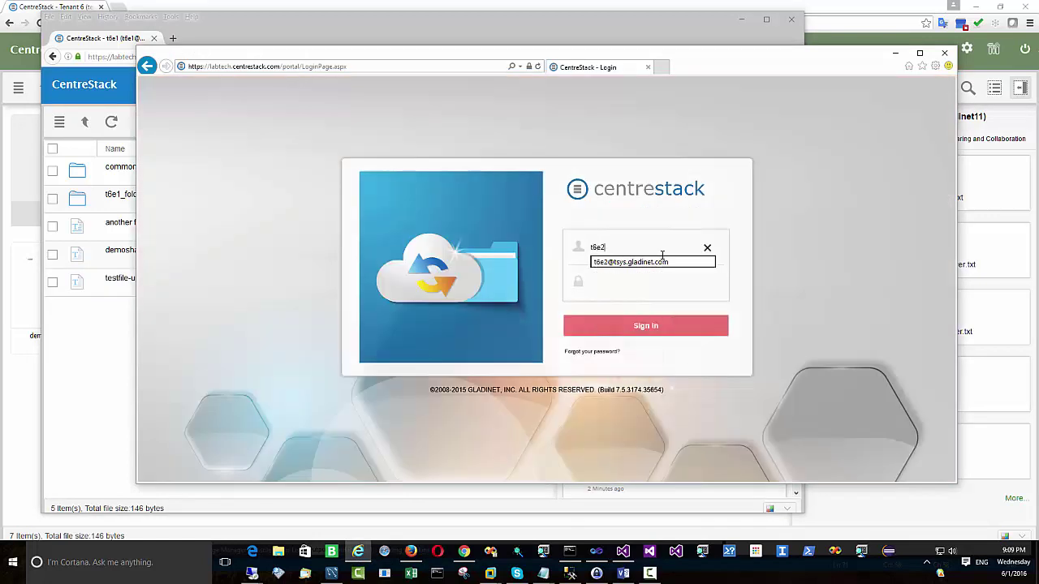
{"action": "type", "text": "e2"}
{"action": "left_click", "coordinate": [630, 262]}
{"action": "left_click", "coordinate": [623, 281]}
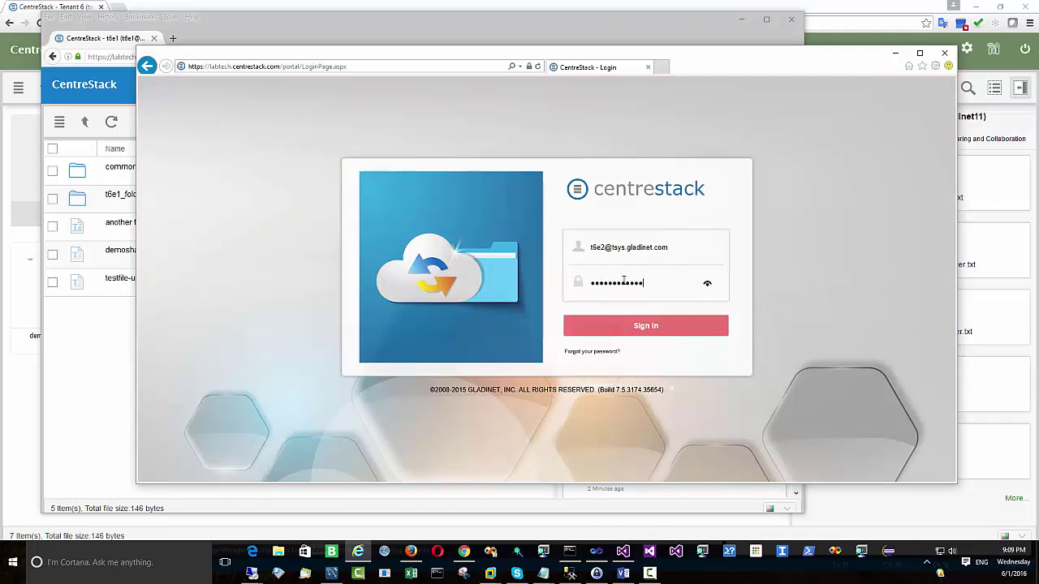
{"action": "left_click", "coordinate": [655, 325]}
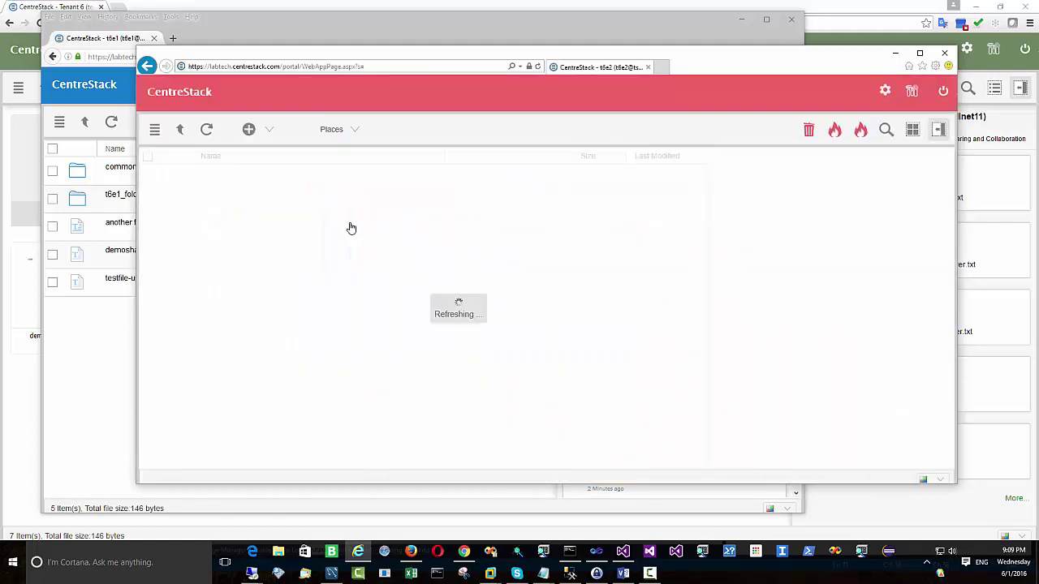
Open FileServerShare, peek into common_folder, and return to FileServerShare
{"action": "left_click", "coordinate": [308, 174]}
{"action": "left_click", "coordinate": [247, 172]}
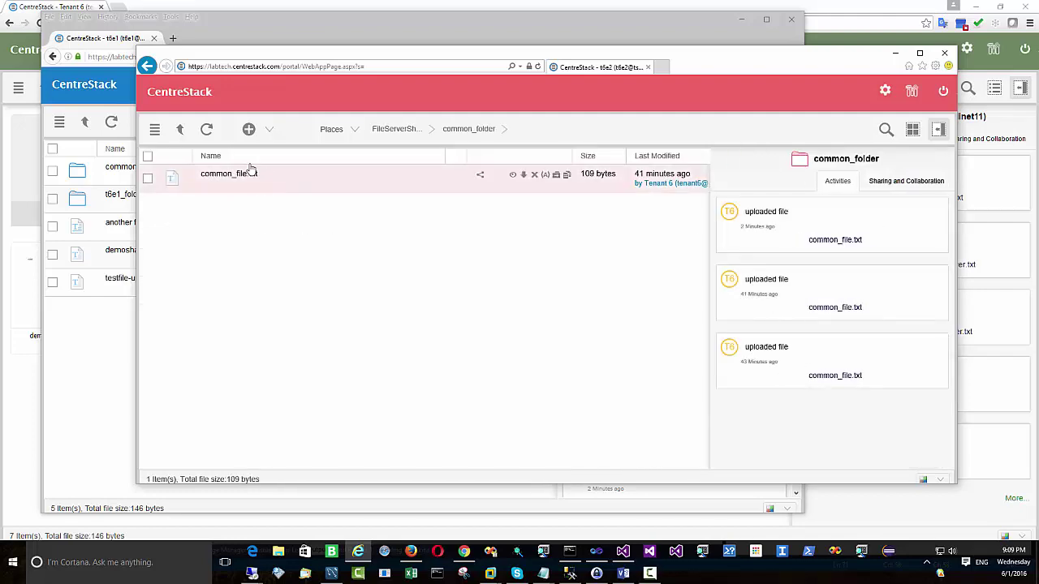
{"action": "left_click", "coordinate": [180, 129]}
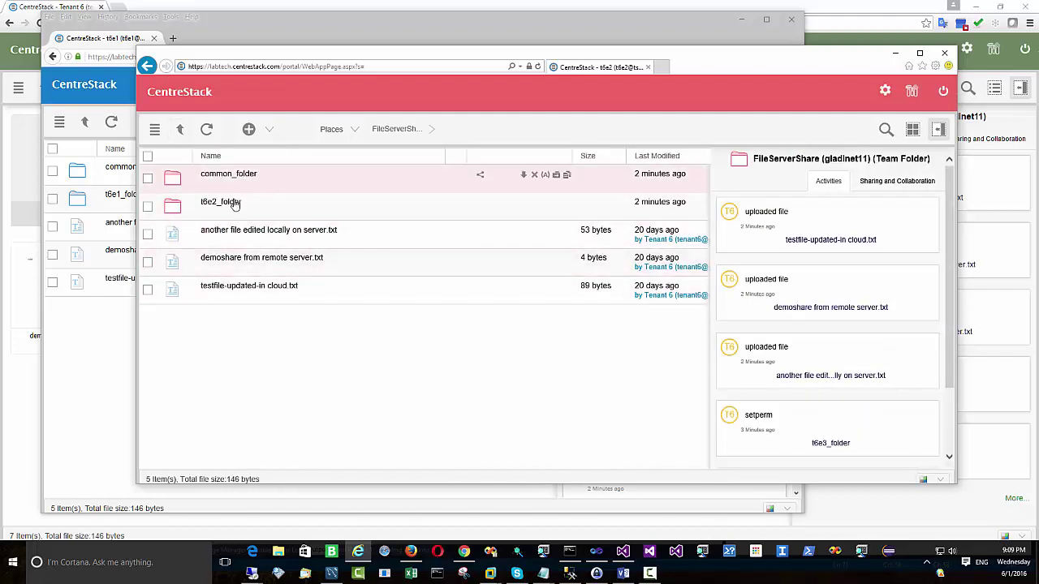
Rearrange the browser windows and switch both users' FileServerShare views to thumbnails
{"action": "left_click_drag", "start_coordinate": [296, 59], "coordinate": [339, 58]}
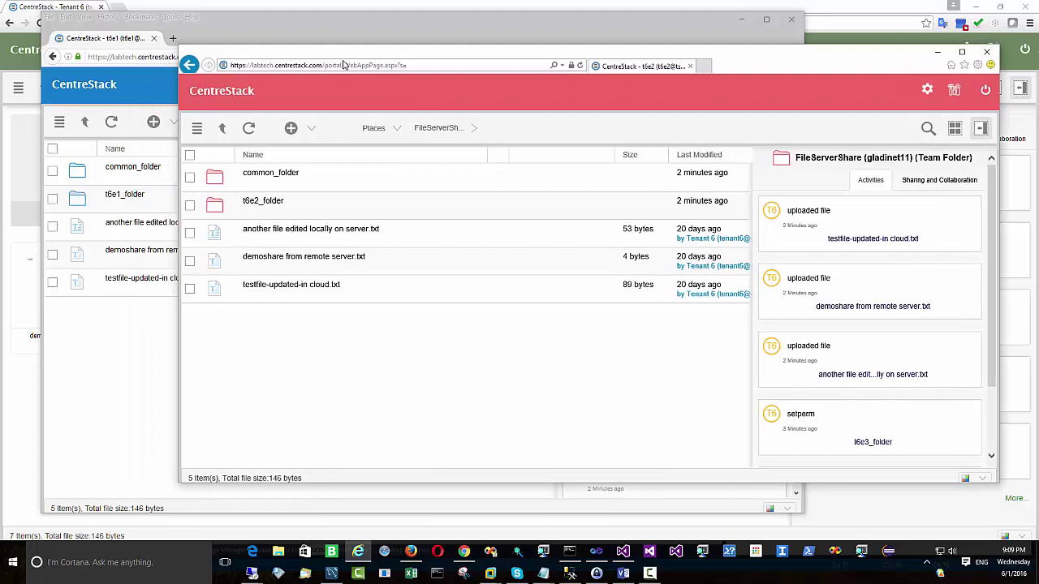
{"action": "left_click", "coordinate": [954, 128]}
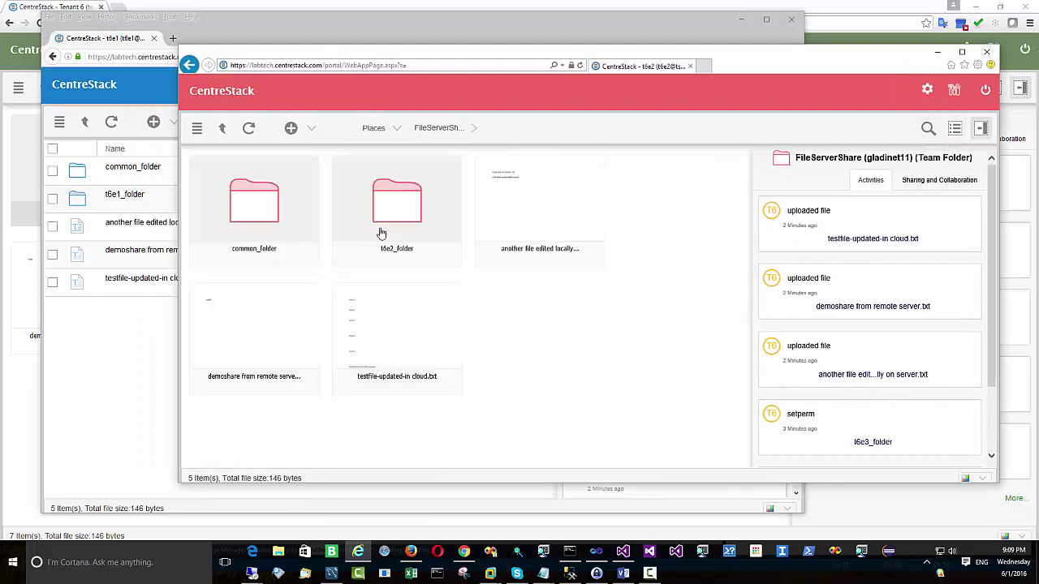
{"action": "left_click_drag", "start_coordinate": [395, 58], "coordinate": [478, 58]}
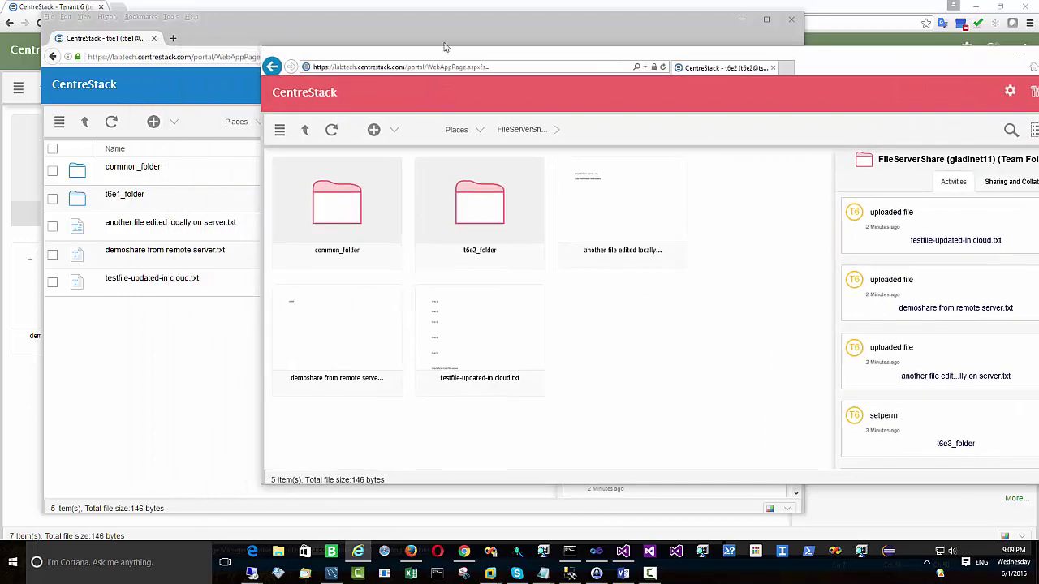
{"action": "left_click", "coordinate": [479, 30]}
{"action": "left_click", "coordinate": [758, 122]}
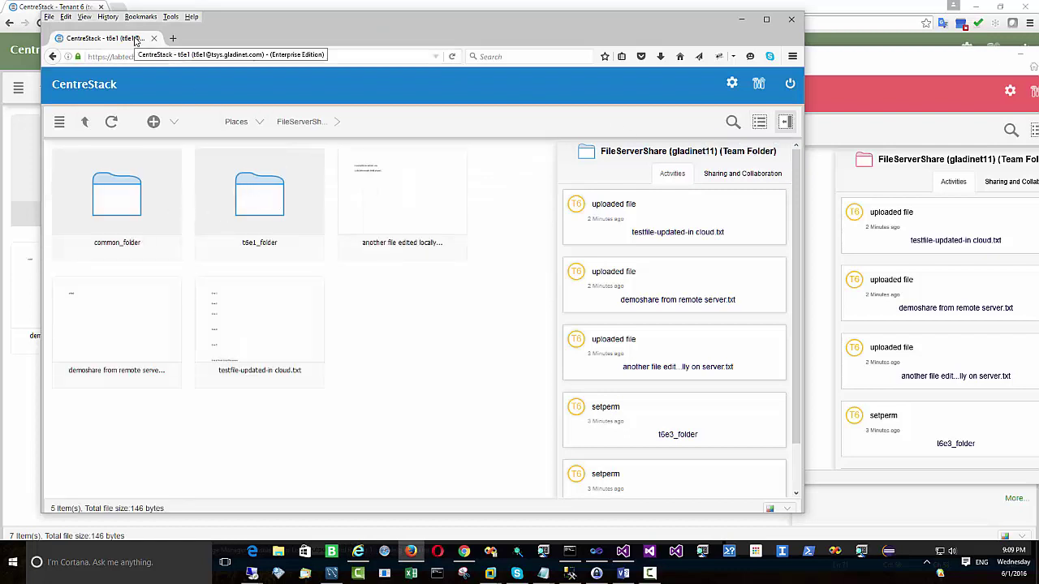
{"action": "left_click", "coordinate": [872, 66]}
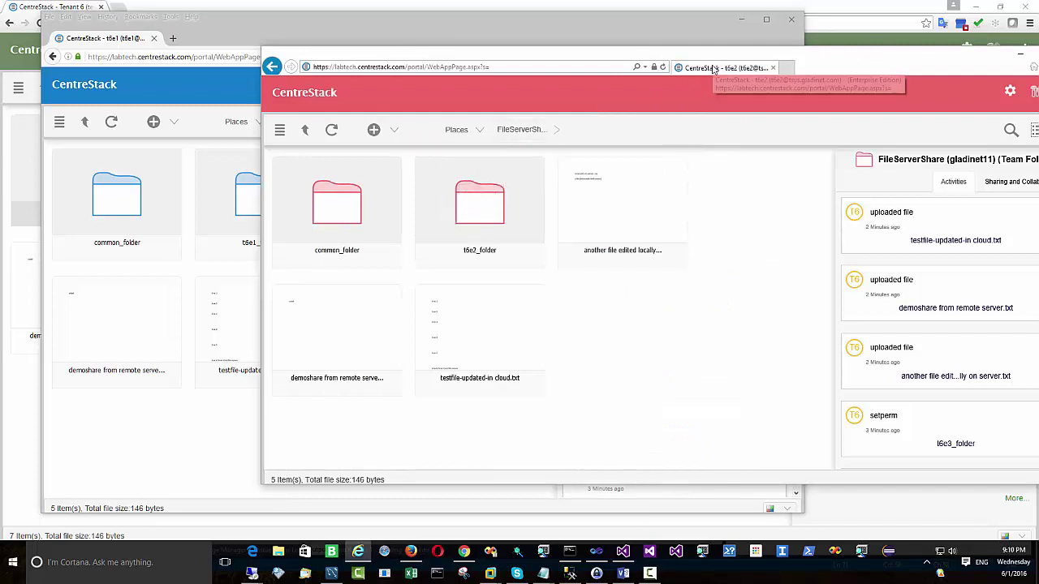
Open a third browser, sign in to the portal as the third tenant user, and save the password
{"action": "left_click", "coordinate": [440, 554]}
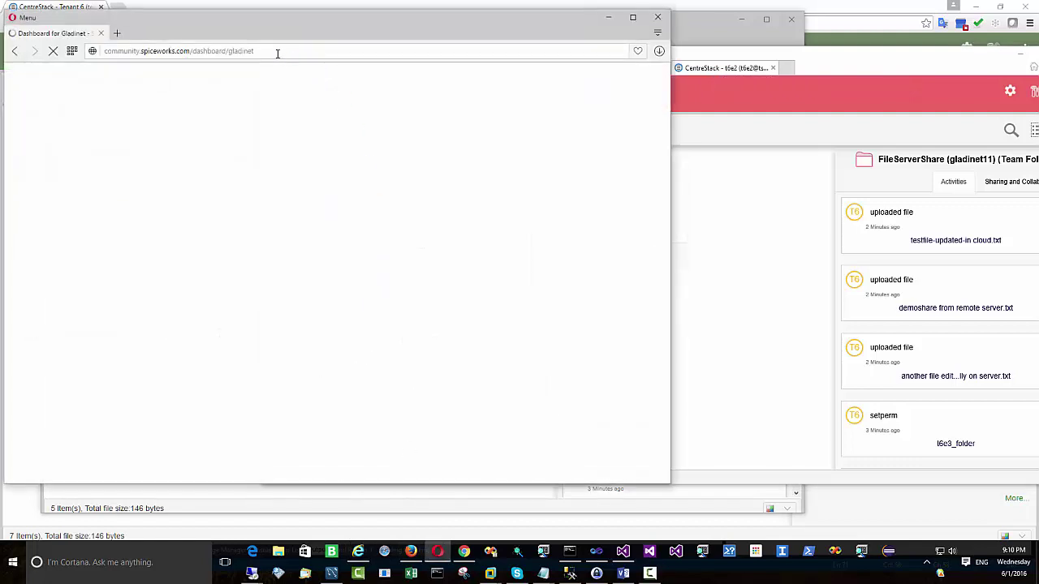
{"action": "left_click", "coordinate": [276, 52]}
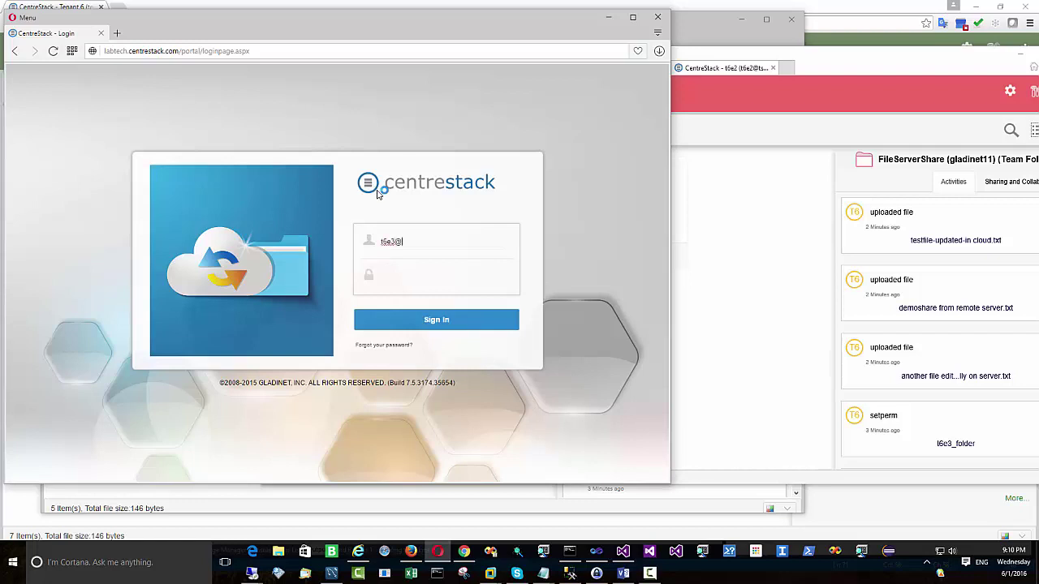
{"action": "type", "text": "com"}
{"action": "key", "text": "Tab"}
{"action": "key", "text": "Return"}
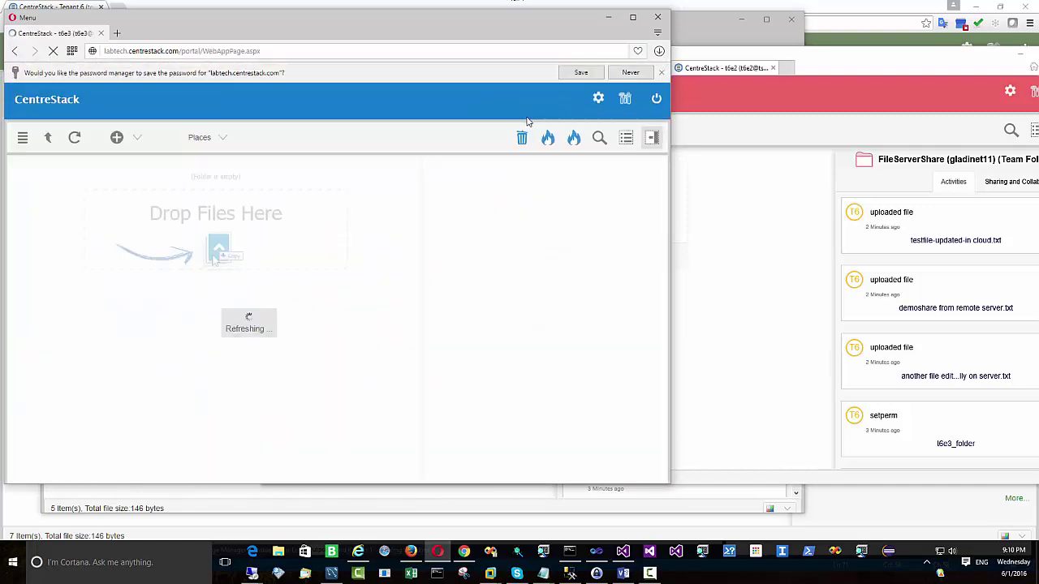
{"action": "left_click", "coordinate": [581, 73]}
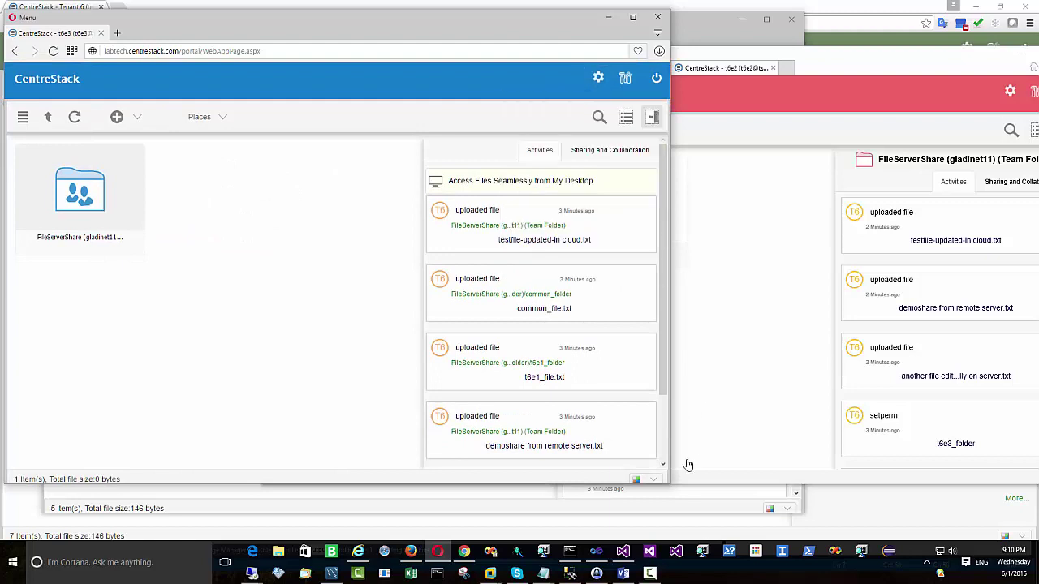
Apply the Mauve theme, open FileServerShare, and arrange the three browser windows
{"action": "left_click", "coordinate": [654, 479]}
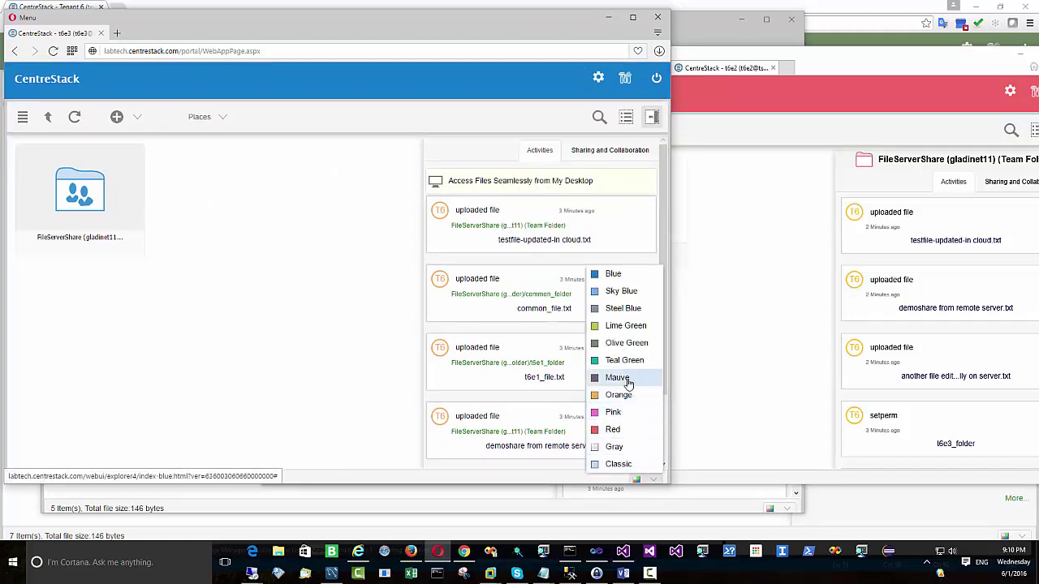
{"action": "left_click", "coordinate": [623, 377]}
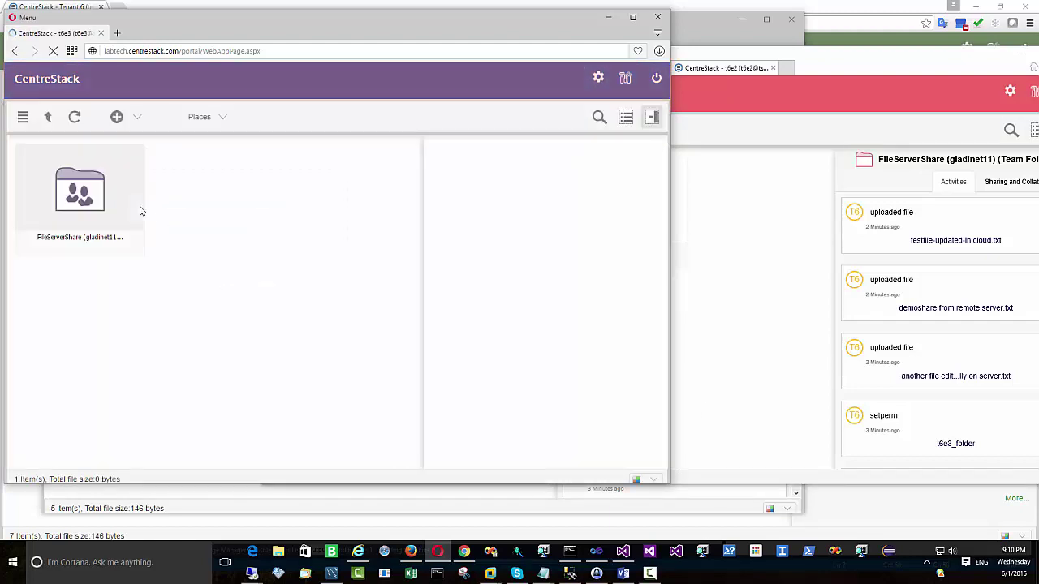
{"action": "left_click", "coordinate": [83, 193]}
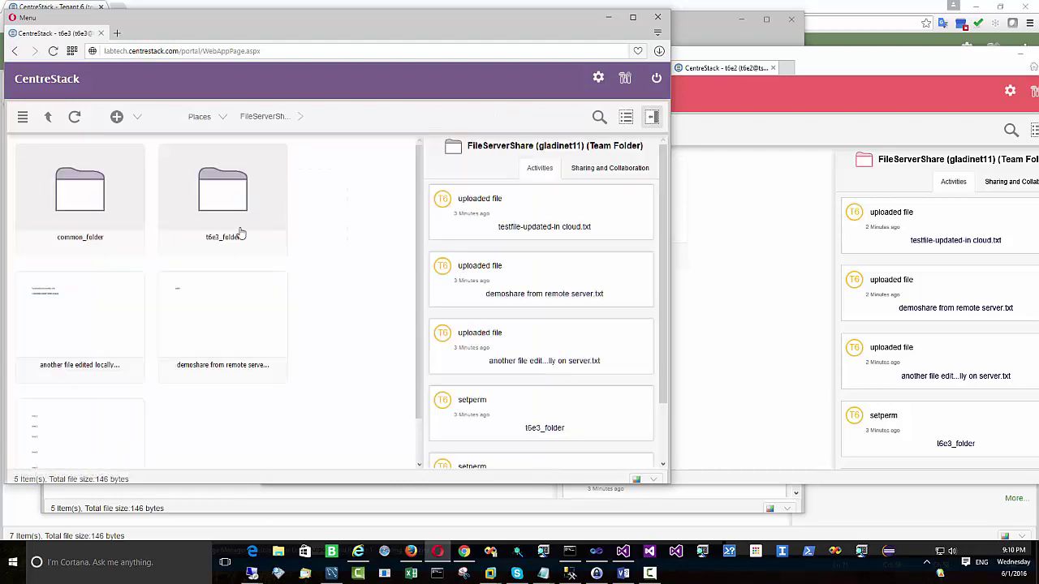
{"action": "left_click_drag", "start_coordinate": [283, 32], "coordinate": [531, 183]}
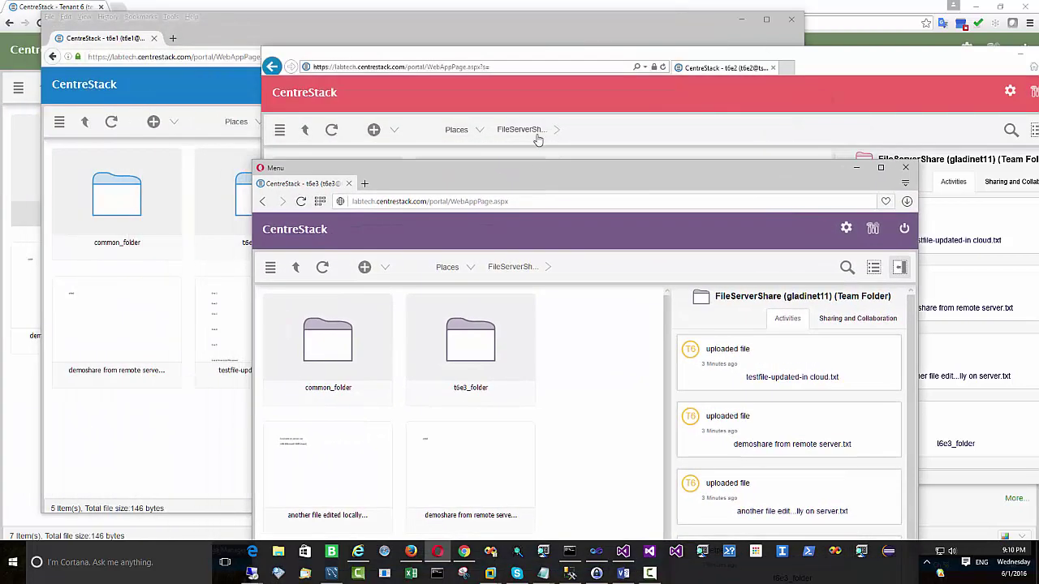
{"action": "left_click_drag", "start_coordinate": [558, 60], "coordinate": [610, 51]}
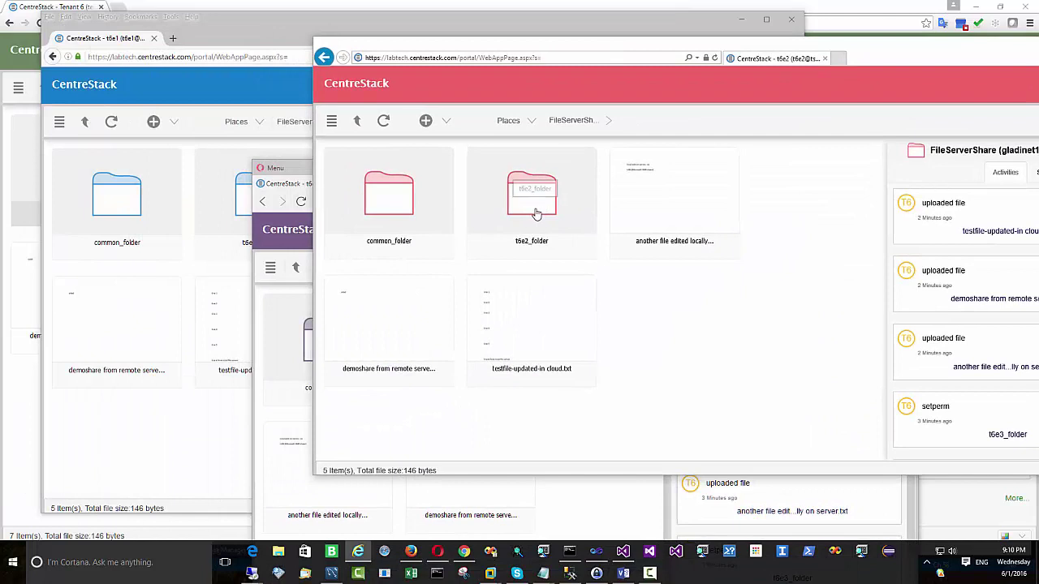
{"action": "left_click", "coordinate": [308, 187]}
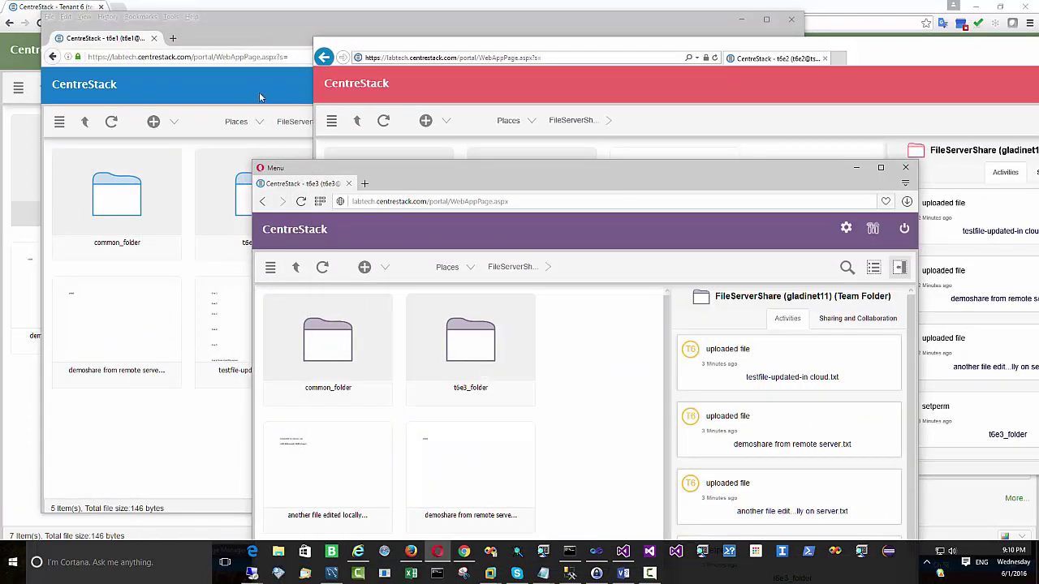
Bring the first user's window forward and double-click the common_folder tile to list common_file.txt
{"action": "left_click", "coordinate": [231, 26]}
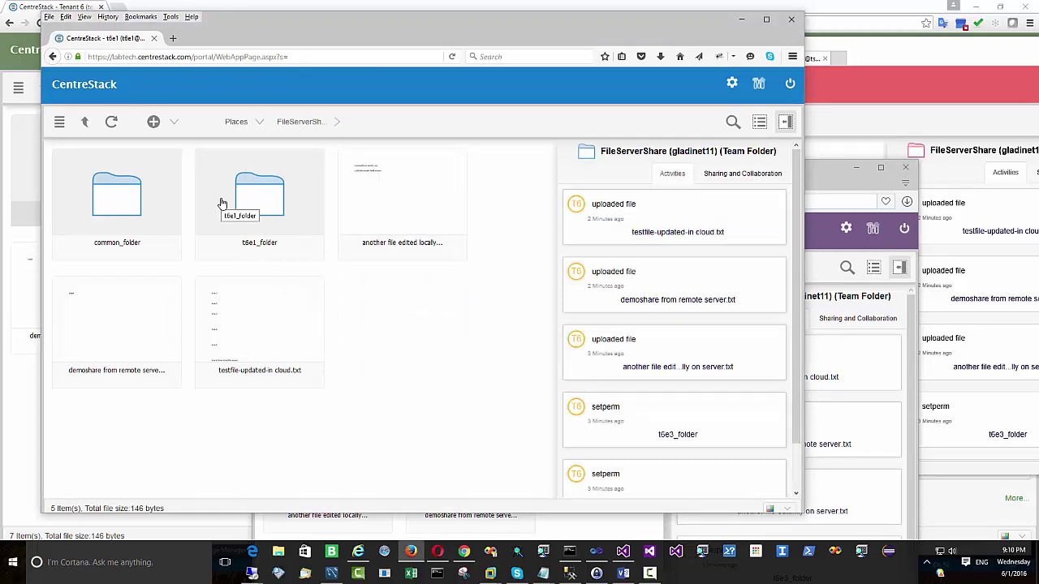
{"action": "left_click", "coordinate": [732, 83]}
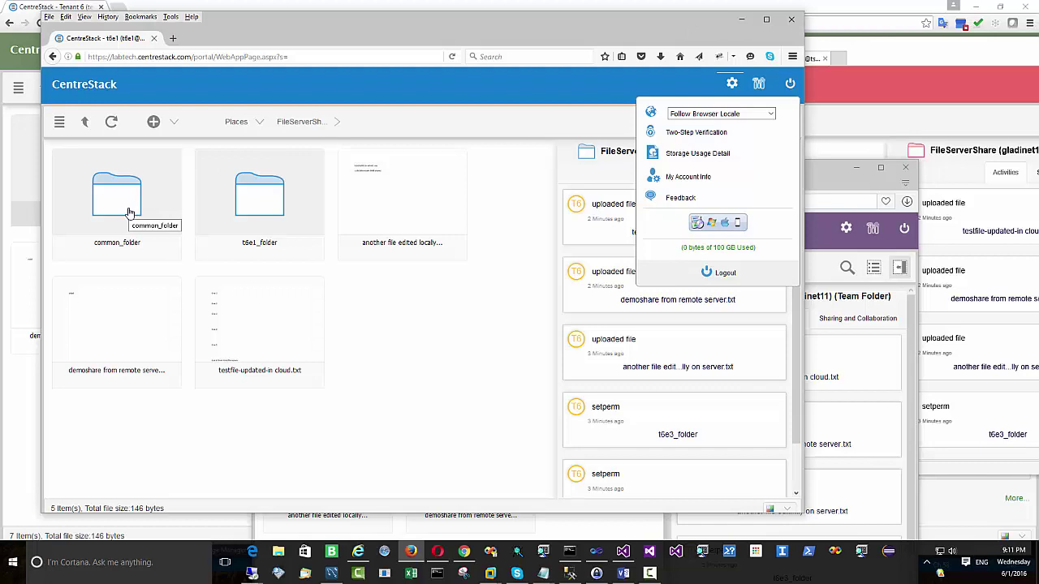
{"action": "left_click", "coordinate": [129, 213]}
{"action": "double_click", "coordinate": [112, 206]}
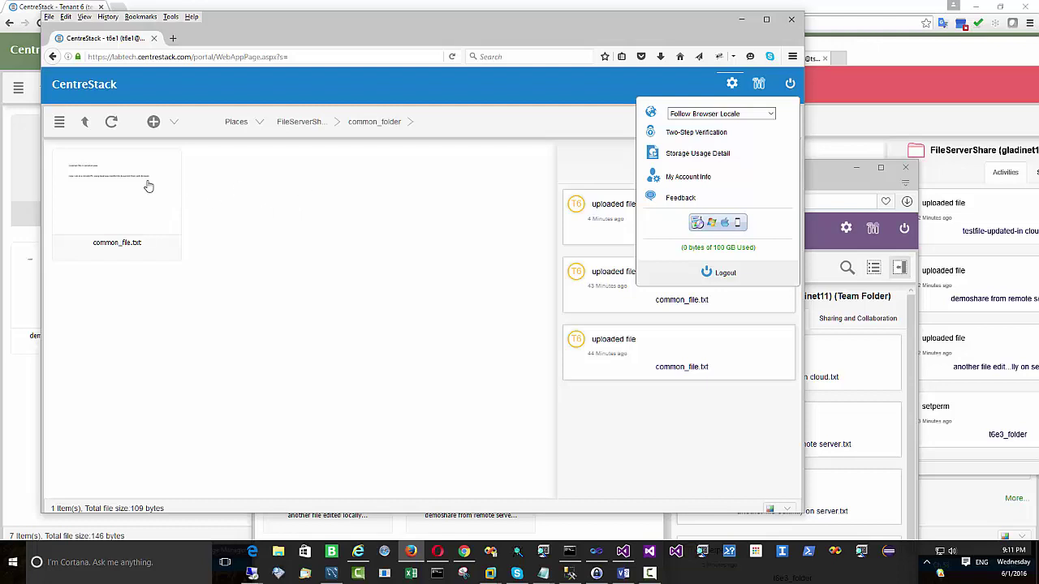
Open common_file.txt with the local application, saving the local editing helper download
{"action": "right_click", "coordinate": [108, 181]}
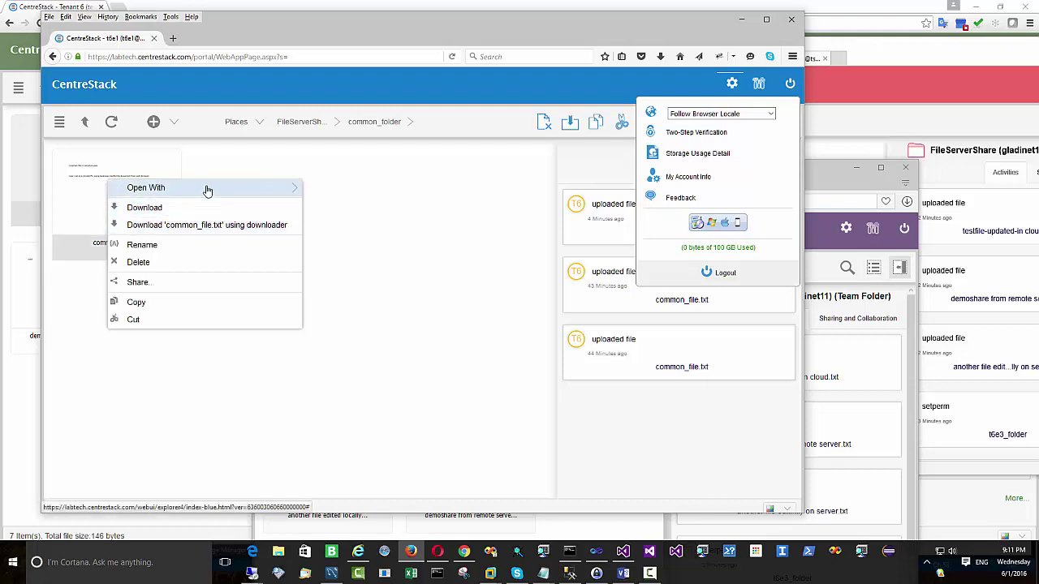
{"action": "mouse_move", "coordinate": [292, 188]}
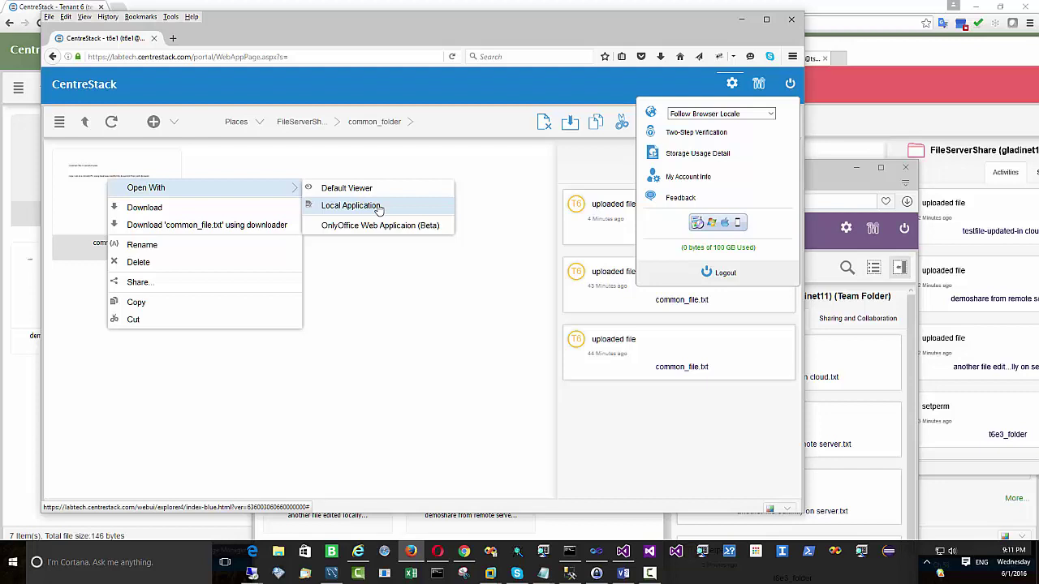
{"action": "left_click", "coordinate": [350, 206]}
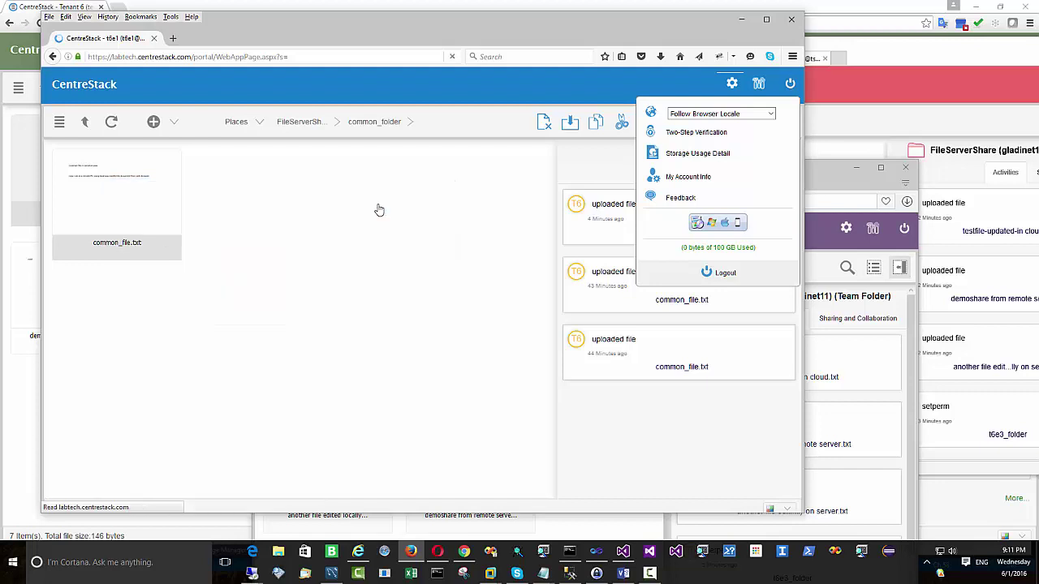
{"action": "left_click", "coordinate": [407, 233]}
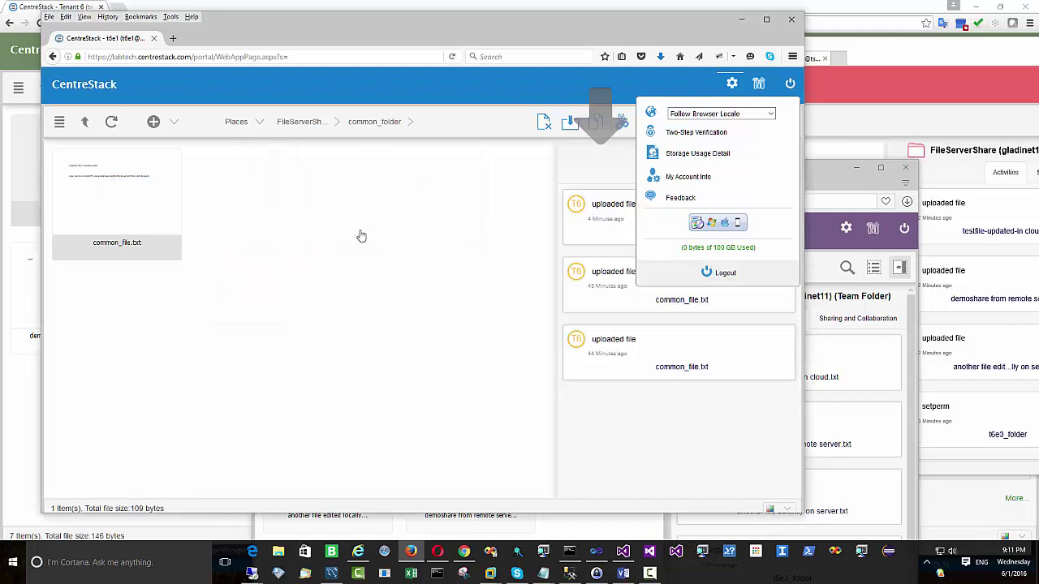
{"action": "left_click", "coordinate": [661, 60]}
{"action": "left_click", "coordinate": [604, 81]}
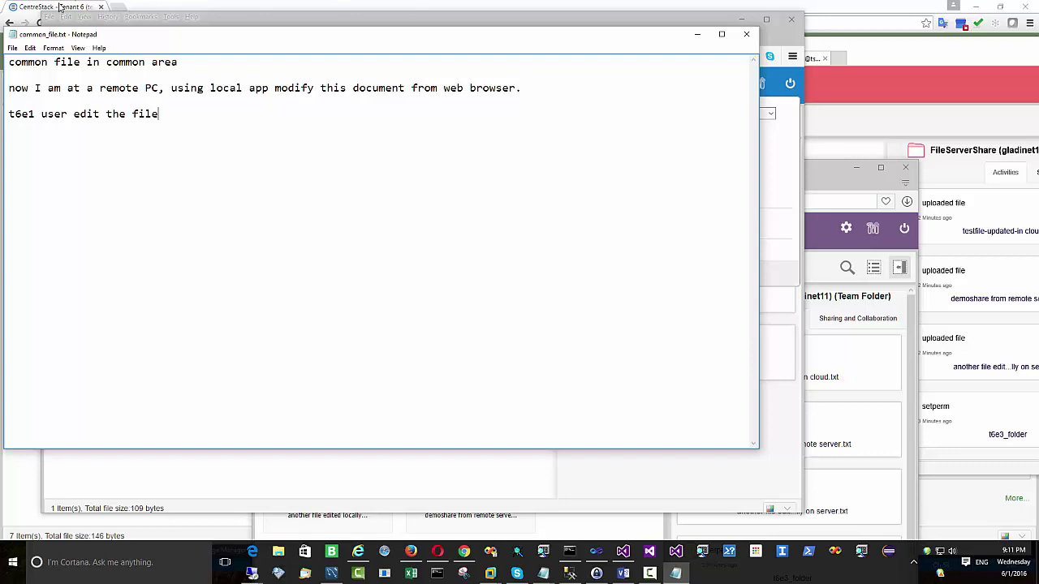
Save the edited common_file.txt in Notepad and close the editor
{"action": "left_click", "coordinate": [12, 48]}
{"action": "left_click", "coordinate": [32, 79]}
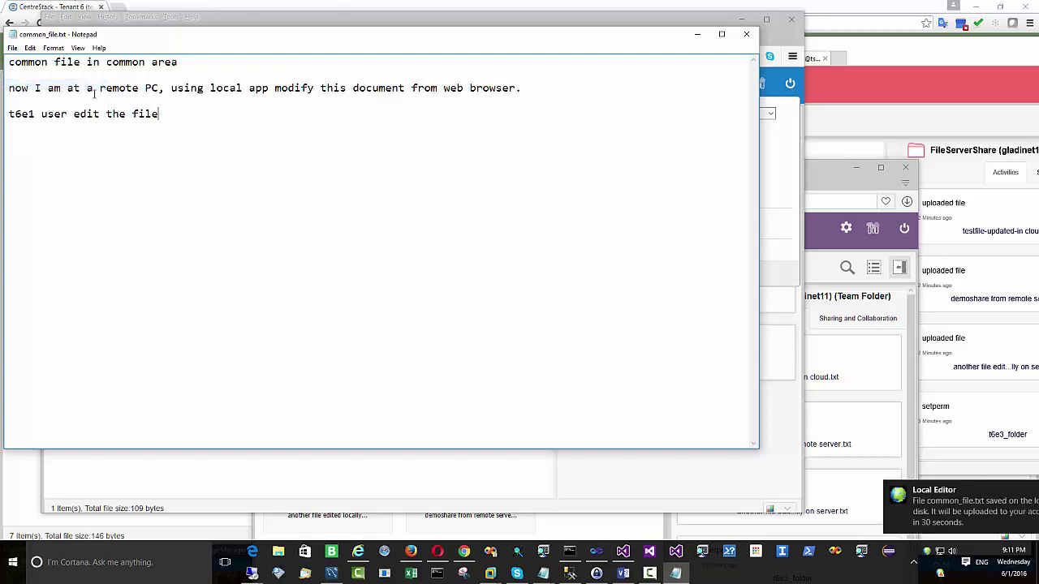
{"action": "left_click", "coordinate": [747, 37]}
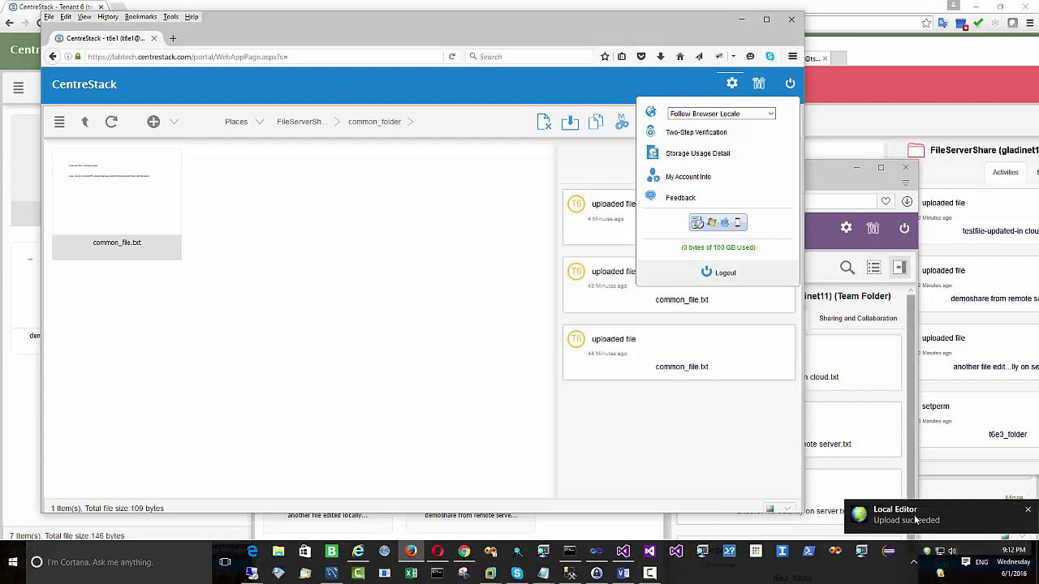
Refresh common_folder, switch to Detail View, and check the revision history shows a 136-byte second revision
{"action": "left_click", "coordinate": [112, 122]}
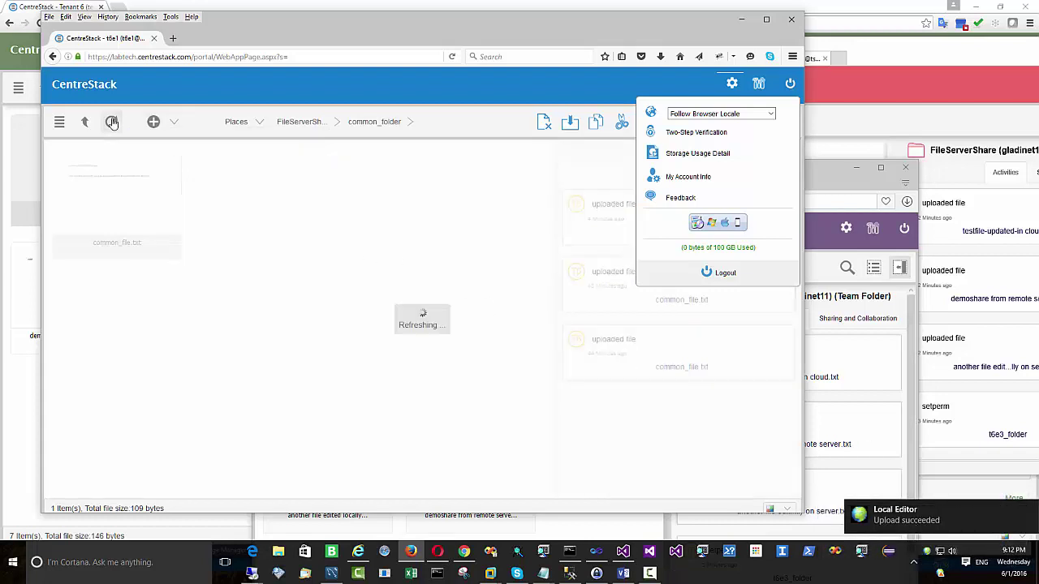
{"action": "left_click", "coordinate": [711, 226]}
{"action": "left_click", "coordinate": [685, 122]}
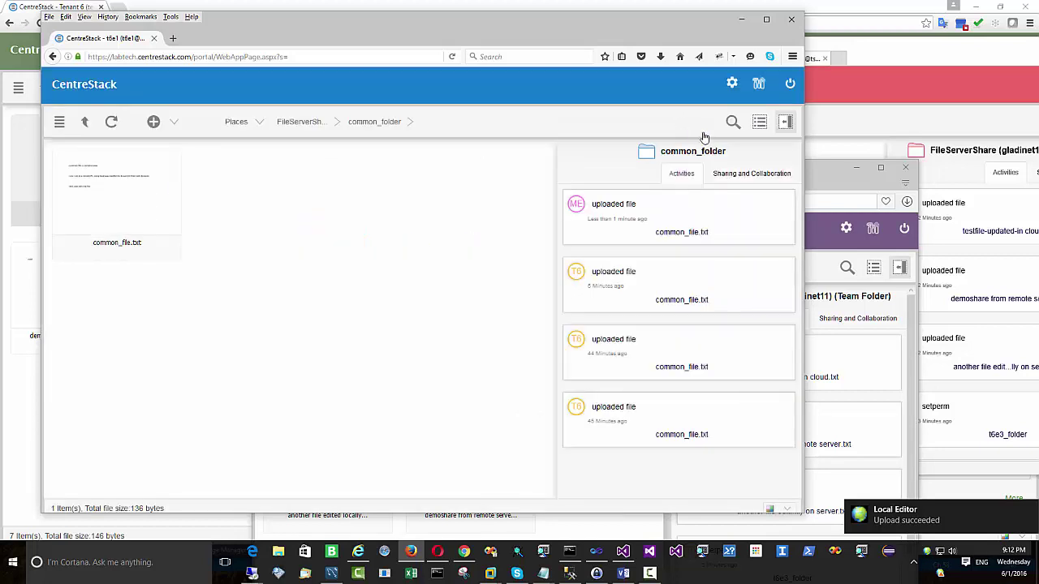
{"action": "left_click", "coordinate": [759, 122]}
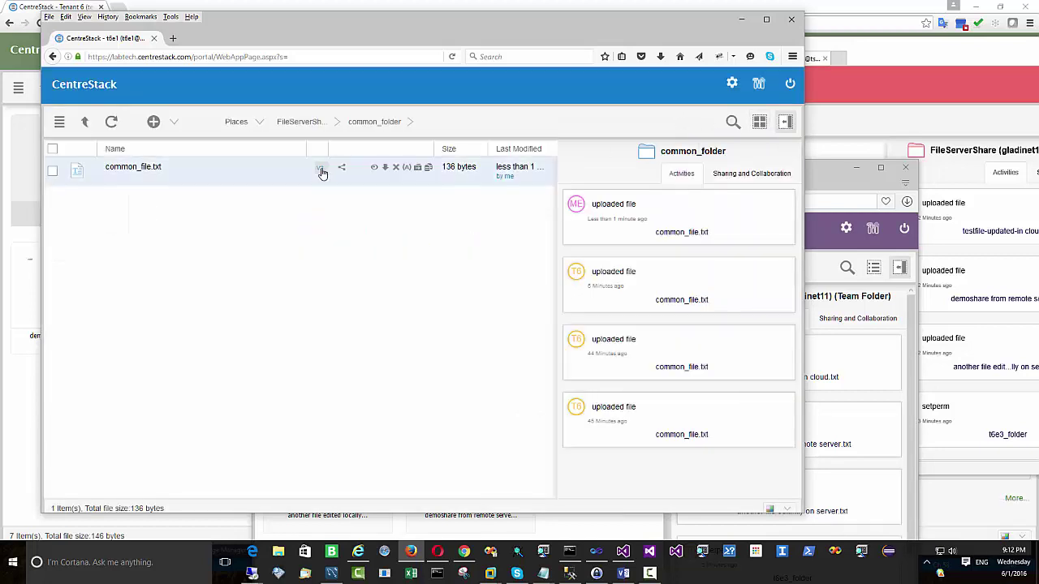
{"action": "left_click", "coordinate": [320, 171]}
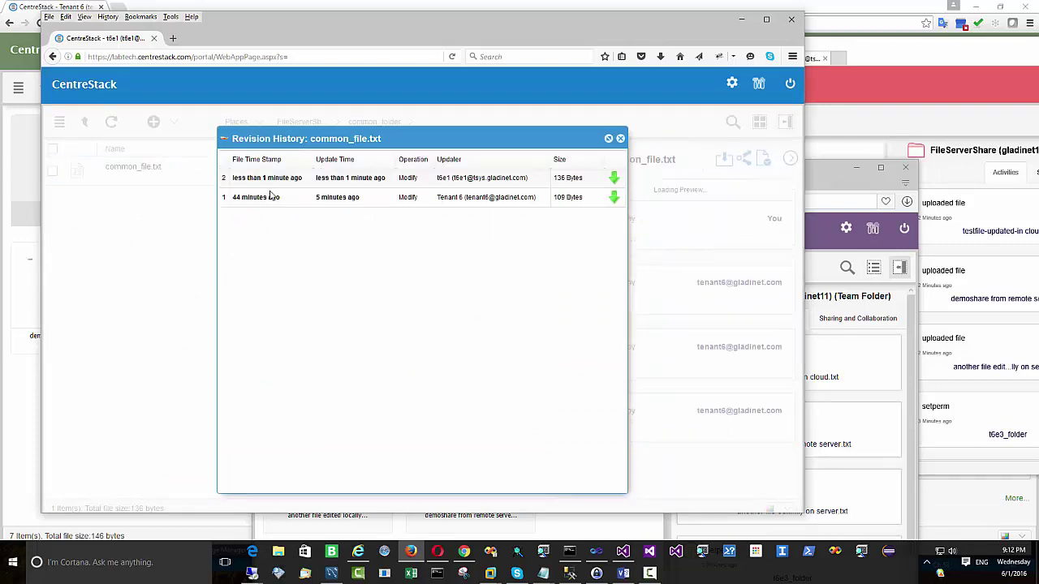
{"action": "left_click", "coordinate": [617, 138]}
Minimize the first user's window, open common_folder, and preview the first user's added line in common_file.txt
{"action": "left_click", "coordinate": [741, 19]}
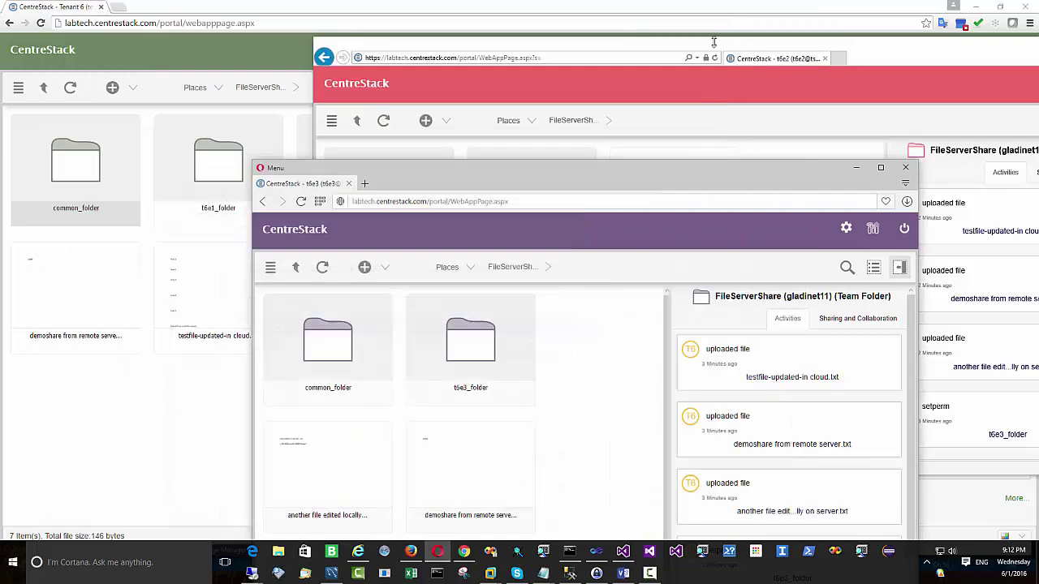
{"action": "left_click_drag", "start_coordinate": [549, 167], "coordinate": [534, 84]}
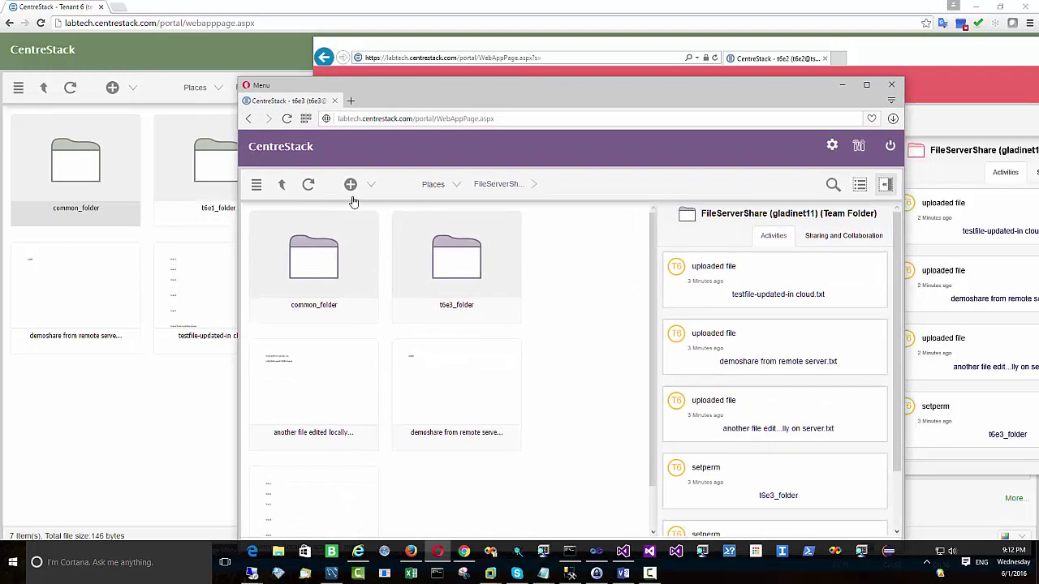
{"action": "double_click", "coordinate": [307, 256]}
{"action": "left_click", "coordinate": [319, 271]}
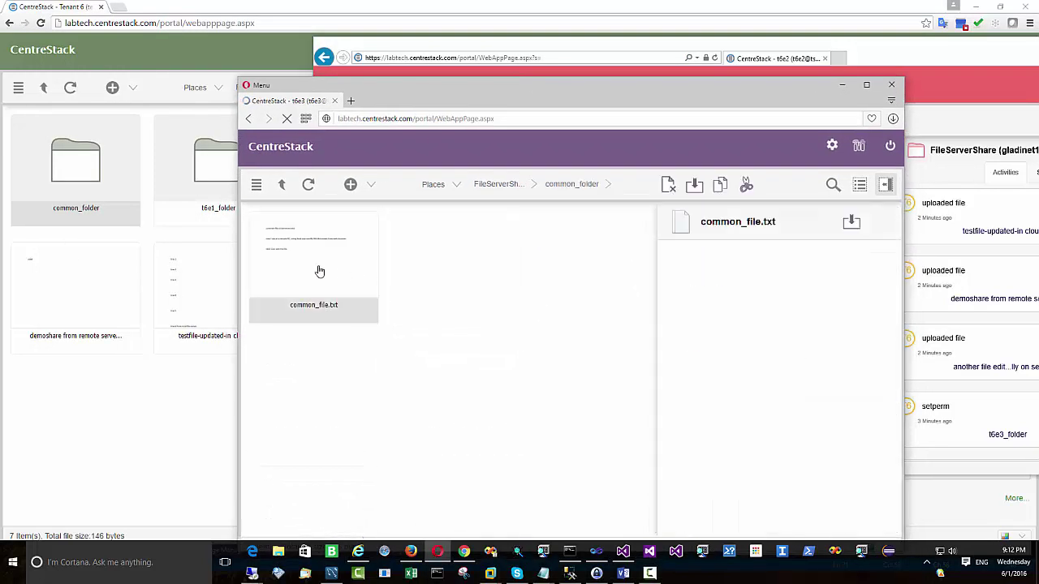
{"action": "left_click_drag", "start_coordinate": [771, 298], "coordinate": [666, 304]}
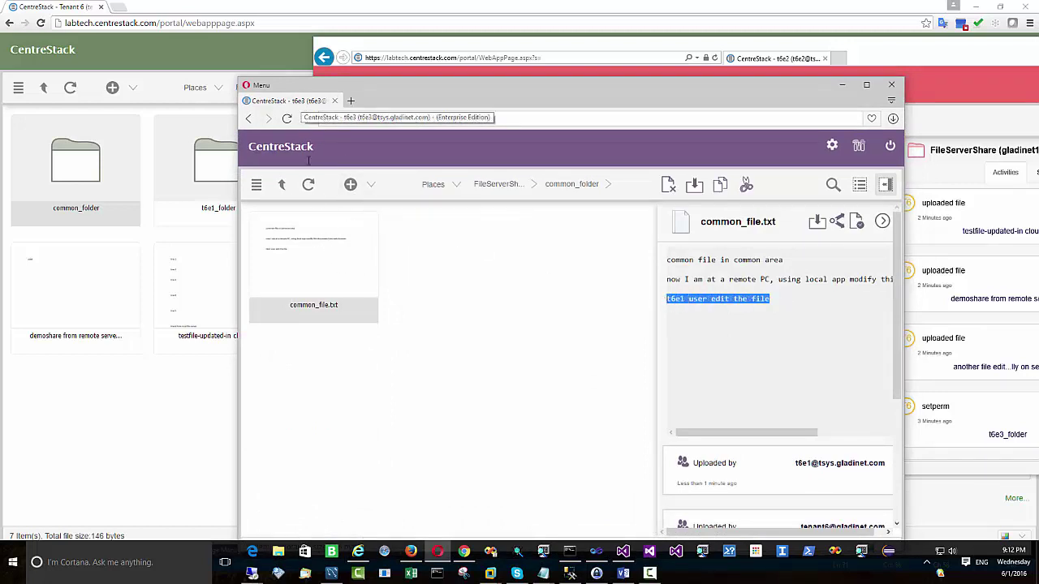
Open common_file.txt with Local Application and show the downloaded editing helper in its folder
{"action": "right_click", "coordinate": [316, 261]}
{"action": "mouse_move", "coordinate": [355, 269]}
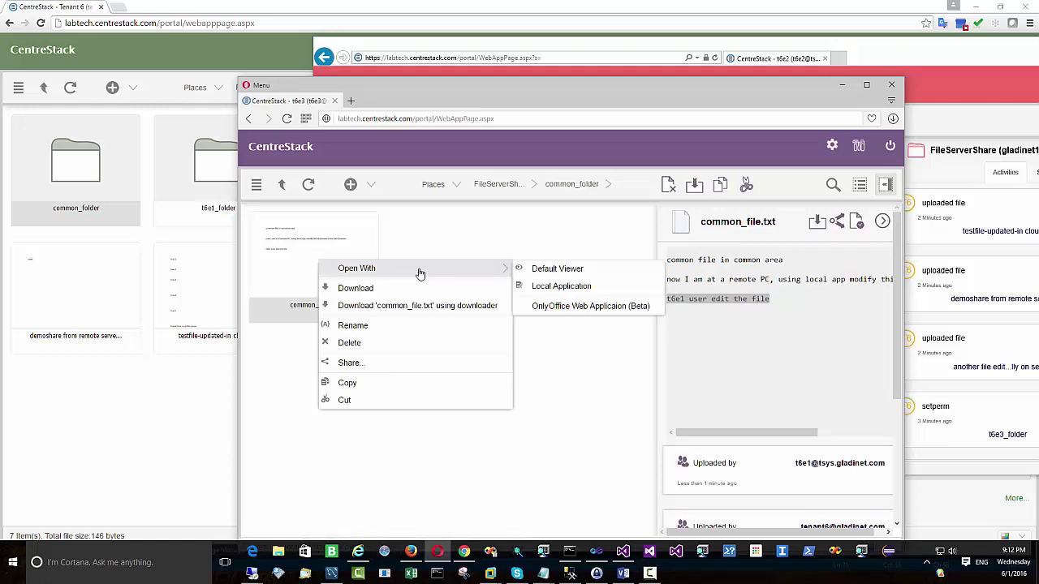
{"action": "left_click", "coordinate": [592, 287]}
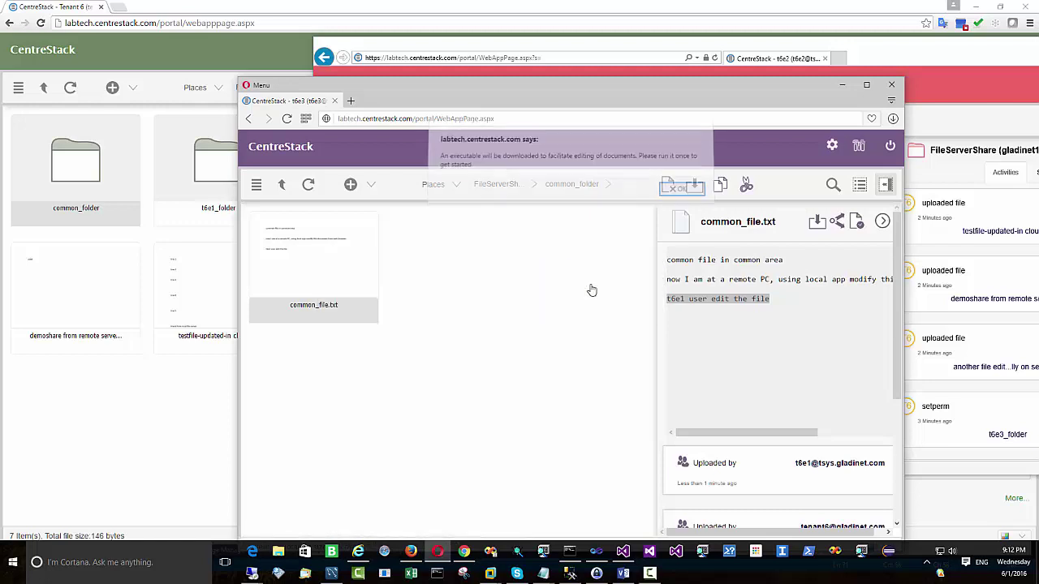
{"action": "left_click", "coordinate": [686, 195]}
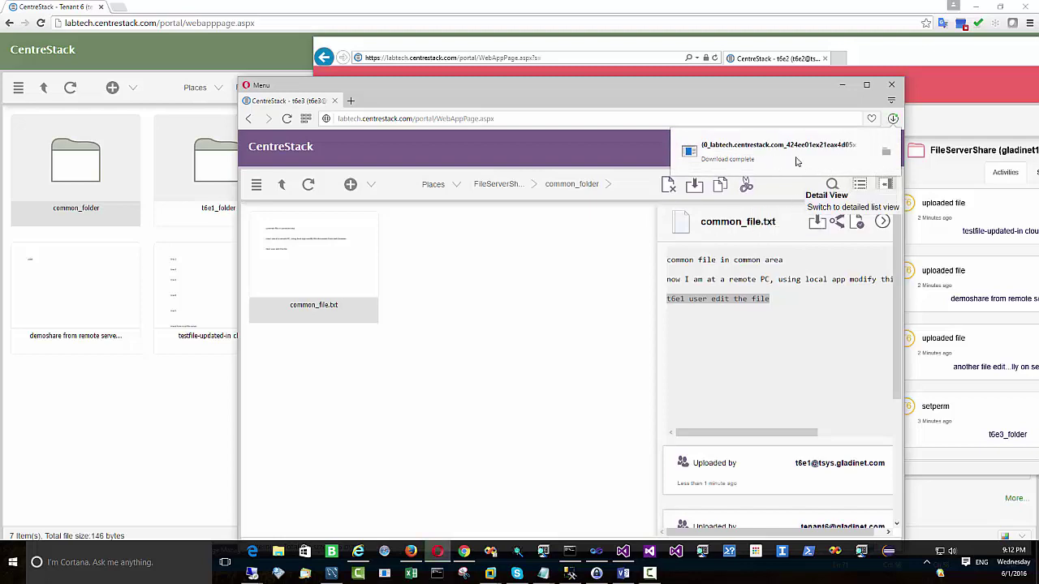
{"action": "left_click", "coordinate": [885, 152]}
Run GladEdit.exe to open common_file.txt in Notepad and add a line that t6e3 is updating the file
{"action": "double_click", "coordinate": [268, 121]}
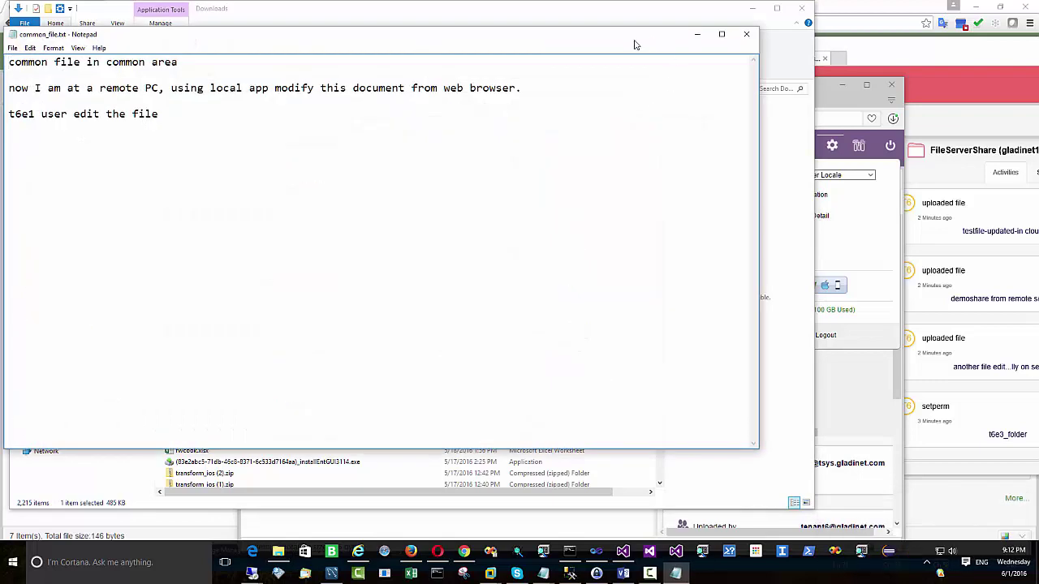
{"action": "type", "text": "t6e3 is updating the file"}
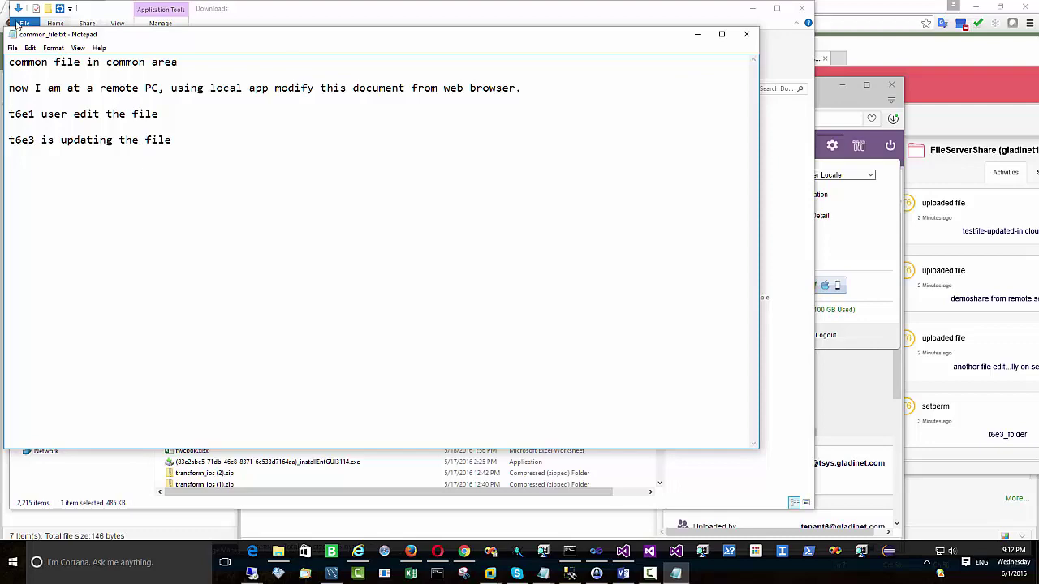
Save the edited file, then close Notepad and the downloads folder window
{"action": "left_click", "coordinate": [13, 48]}
{"action": "left_click", "coordinate": [32, 83]}
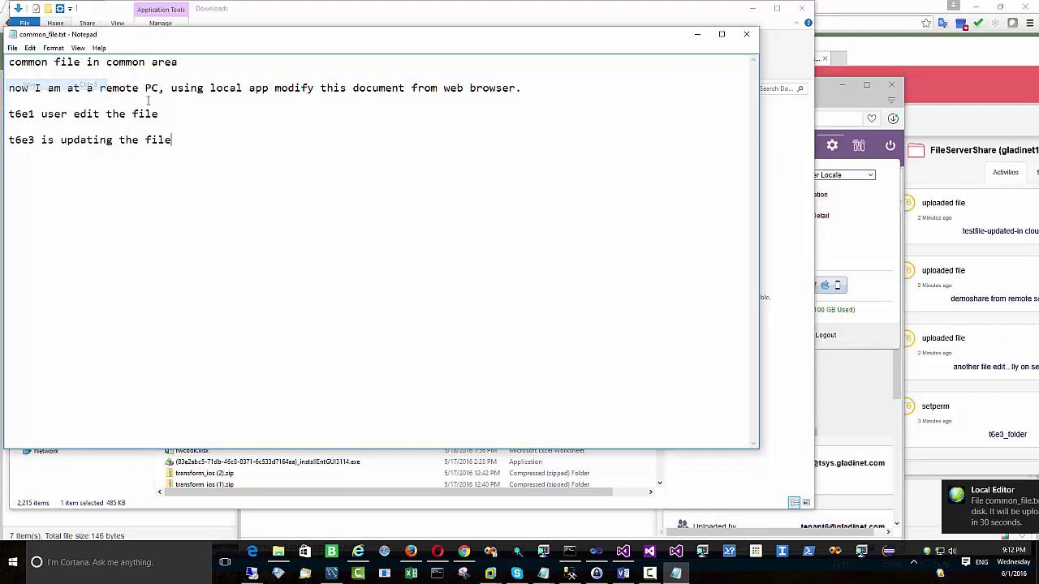
{"action": "left_click", "coordinate": [743, 37]}
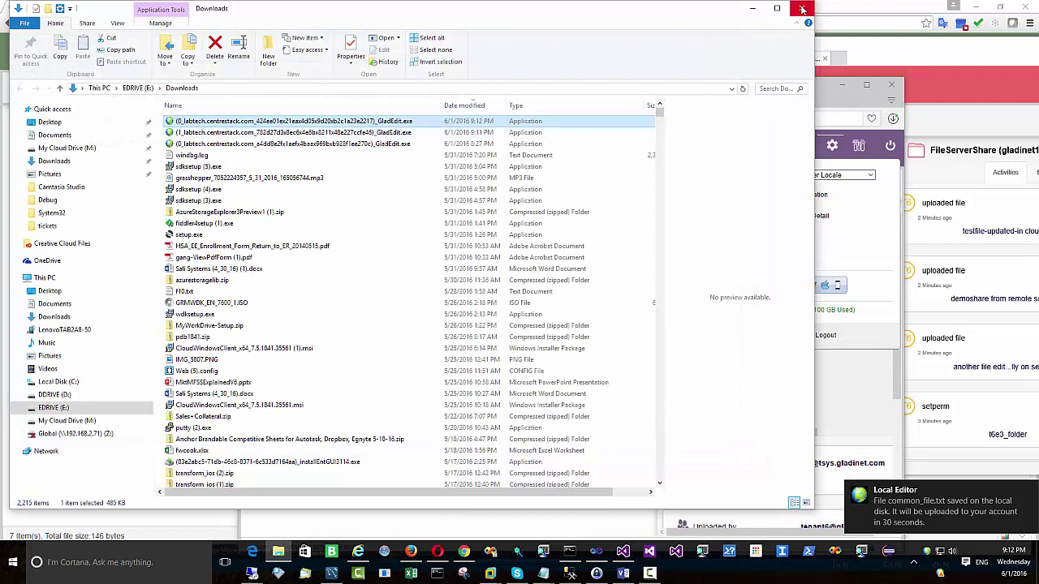
{"action": "left_click", "coordinate": [801, 8]}
{"action": "left_click", "coordinate": [683, 84]}
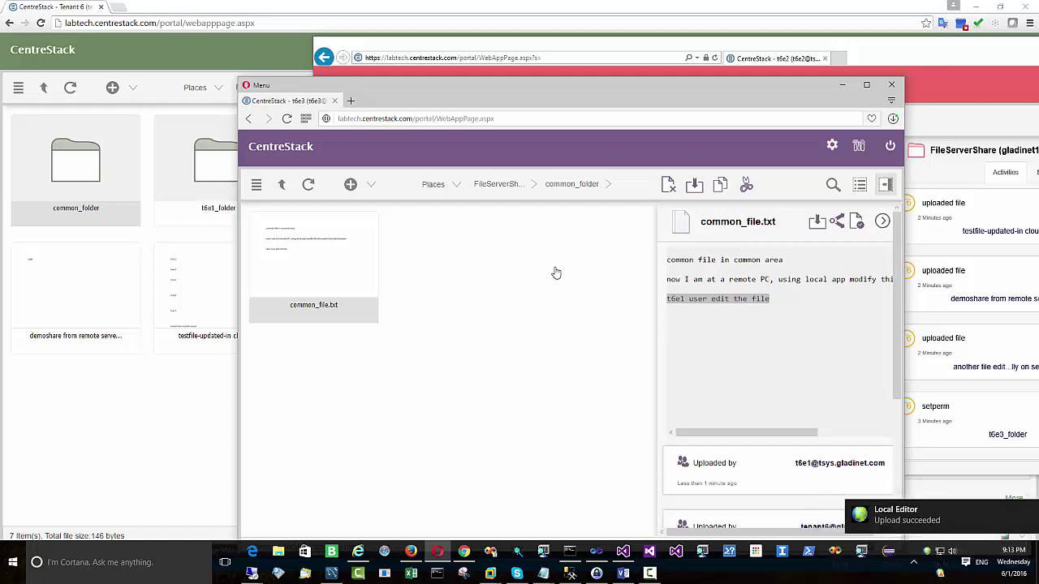
In Detail View, refresh and check the revision history shows version 3 at 165 bytes
{"action": "left_click", "coordinate": [859, 185]}
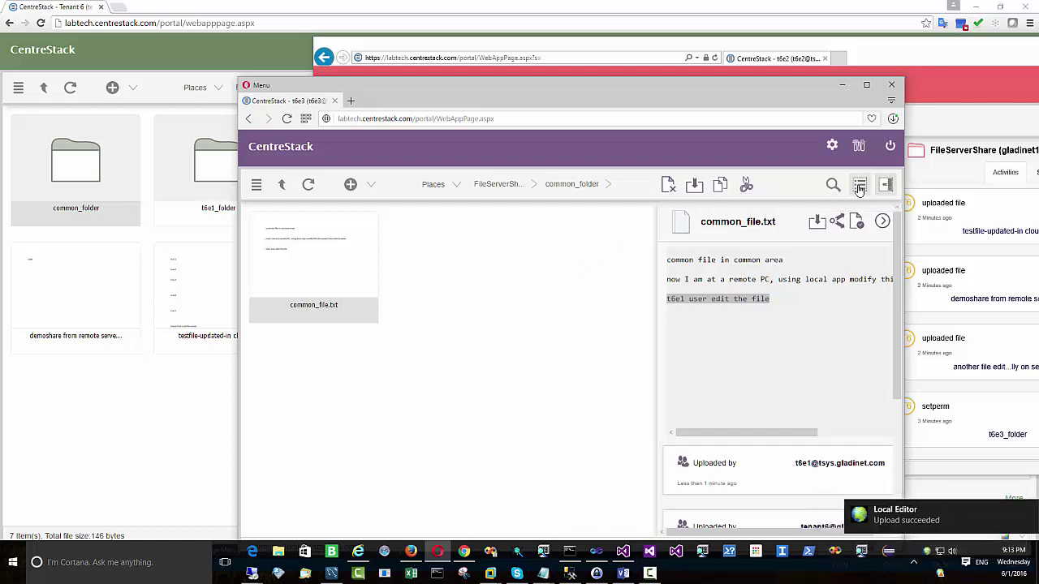
{"action": "left_click", "coordinate": [309, 184]}
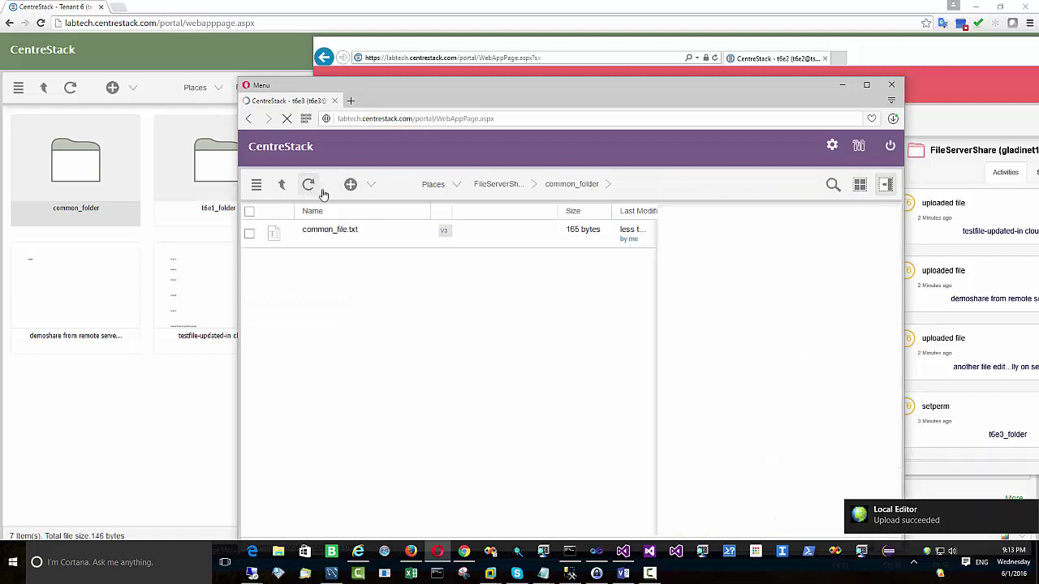
{"action": "left_click", "coordinate": [446, 231]}
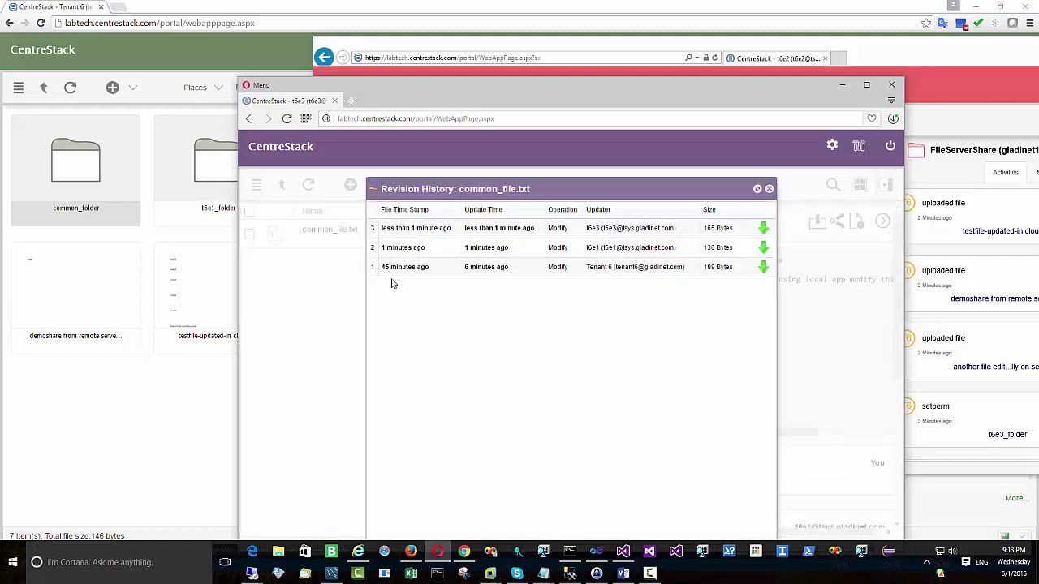
{"action": "left_click", "coordinate": [768, 188]}
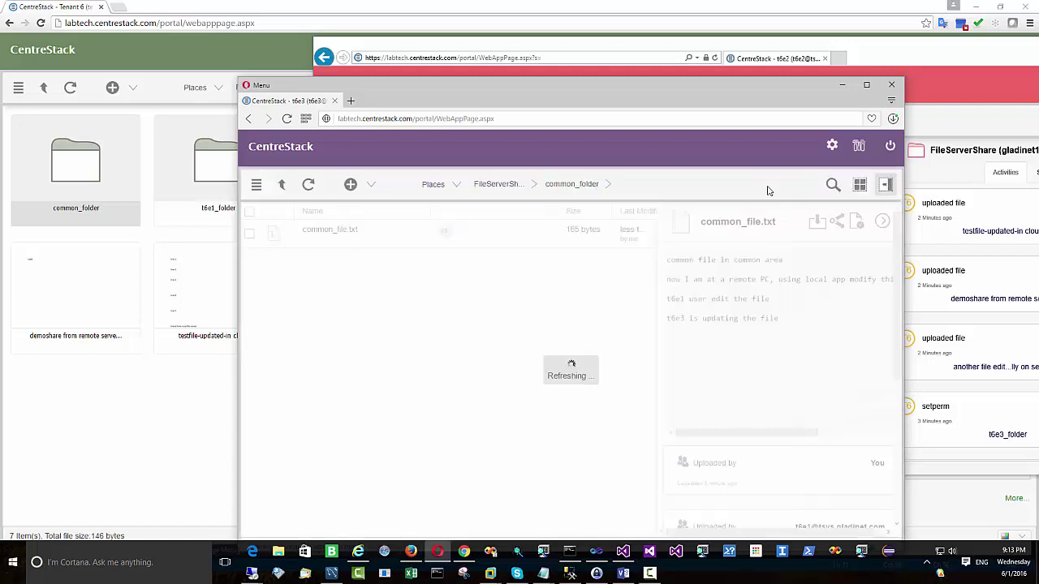
Preview common_file.txt to confirm the new line, then minimize the second user's browser
{"action": "left_click", "coordinate": [327, 237]}
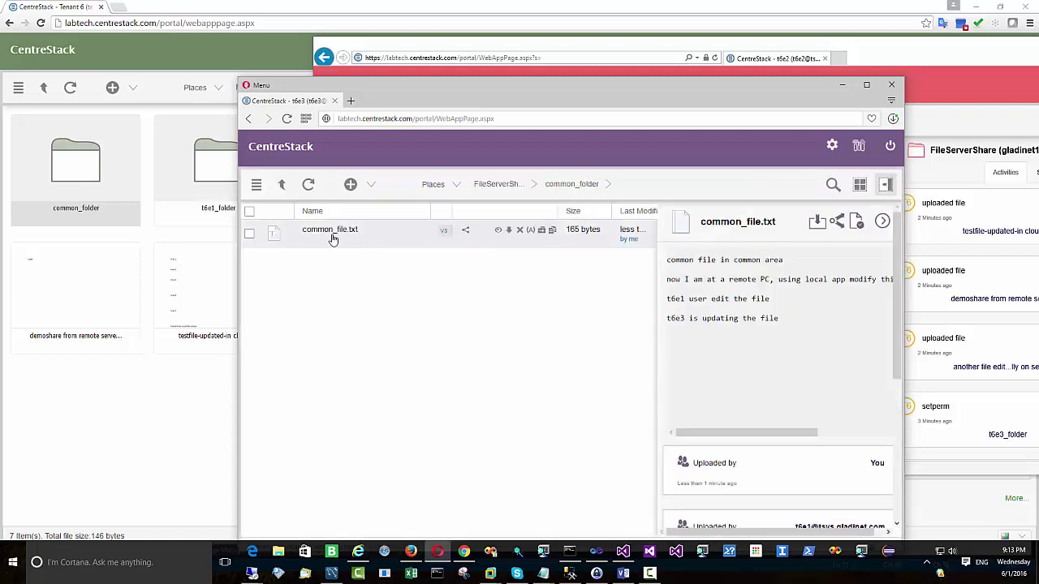
{"action": "left_click_drag", "start_coordinate": [792, 321], "coordinate": [665, 318]}
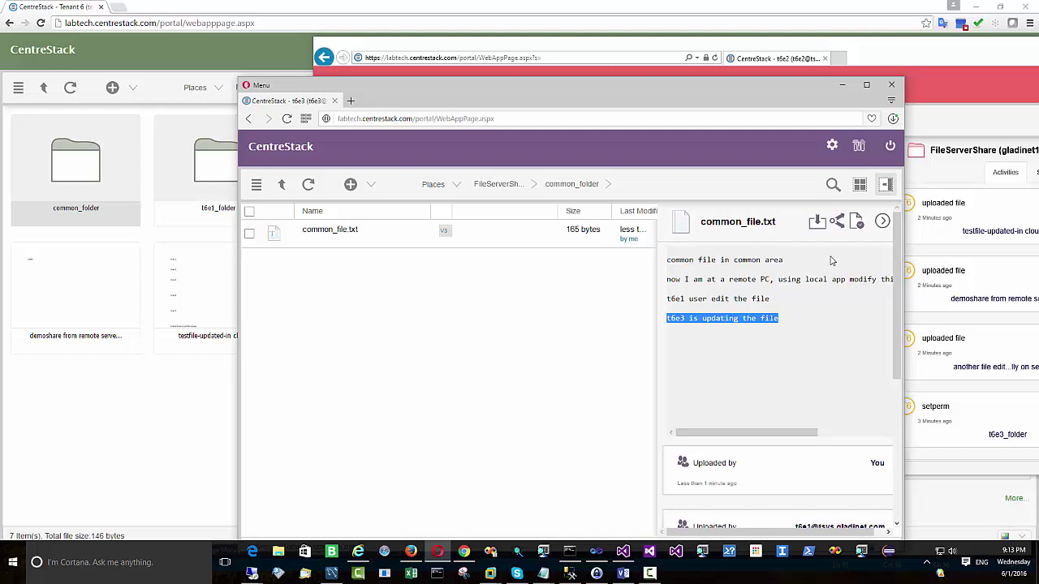
{"action": "left_click", "coordinate": [843, 86]}
Minimize Chrome and bring the third user's IE window into view, maximized
{"action": "left_click", "coordinate": [449, 22]}
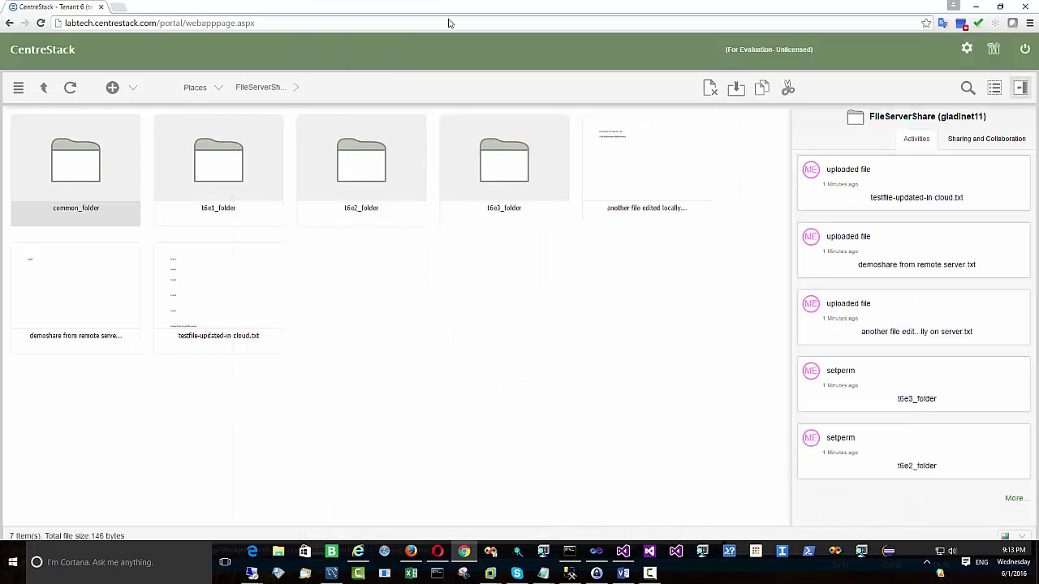
{"action": "left_click", "coordinate": [976, 6]}
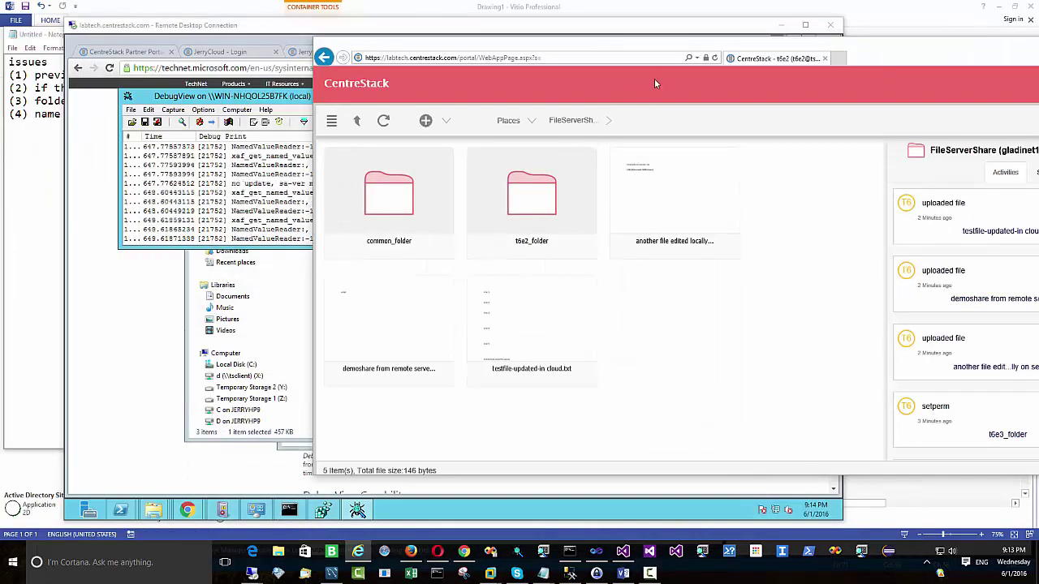
{"action": "left_click_drag", "start_coordinate": [605, 49], "coordinate": [341, 38]}
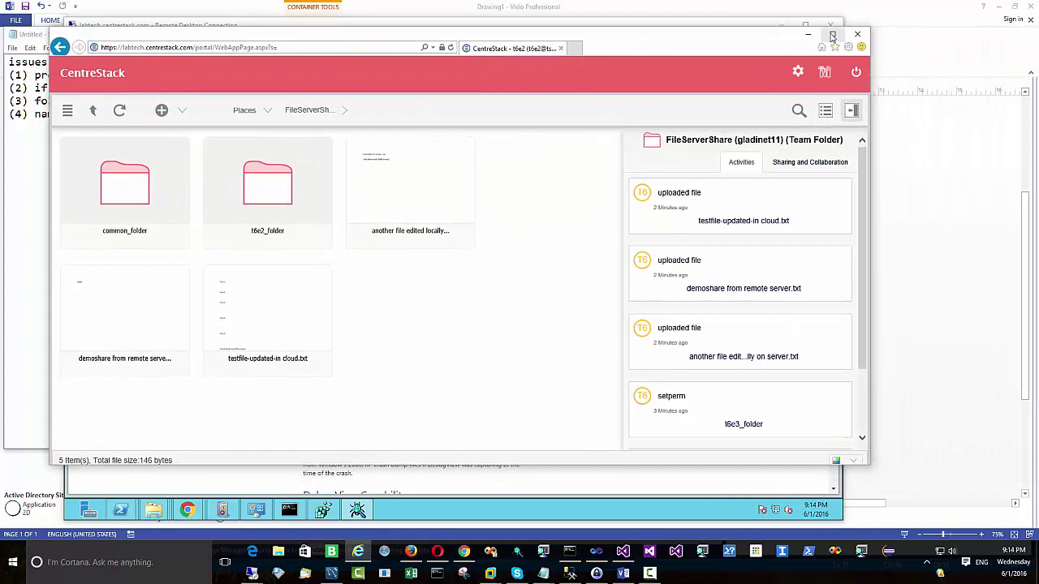
{"action": "left_click", "coordinate": [832, 34]}
Open common_folder, preview common_file.txt, and refresh to show its four logged uploads
{"action": "double_click", "coordinate": [69, 161]}
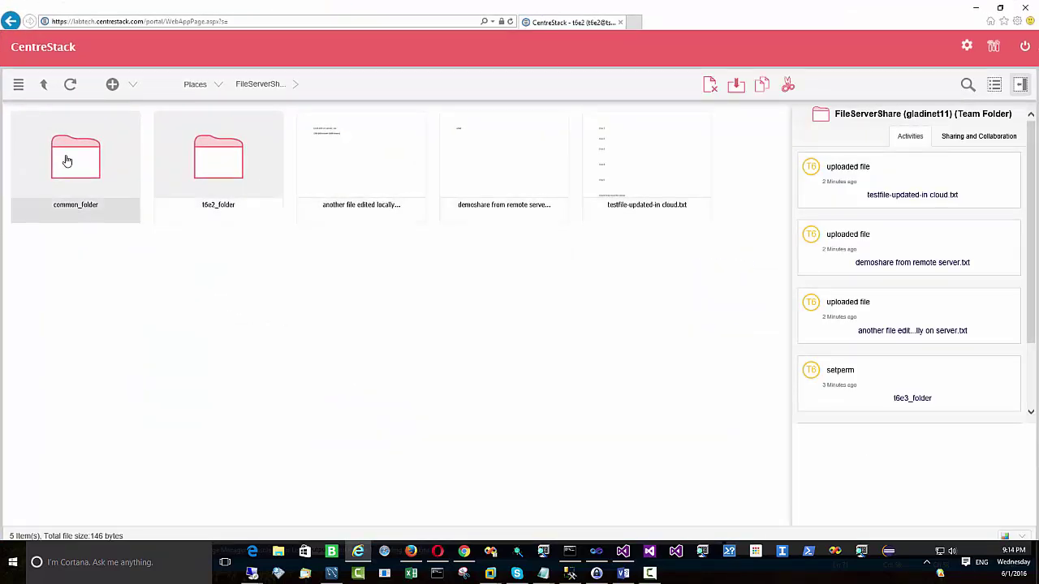
{"action": "left_click", "coordinate": [76, 162]}
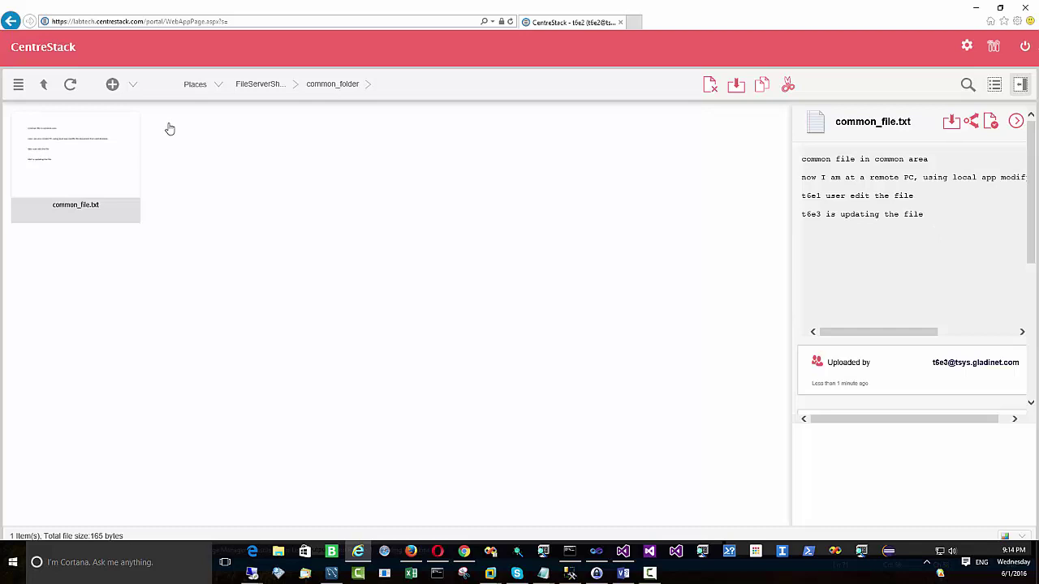
{"action": "left_click", "coordinate": [85, 91]}
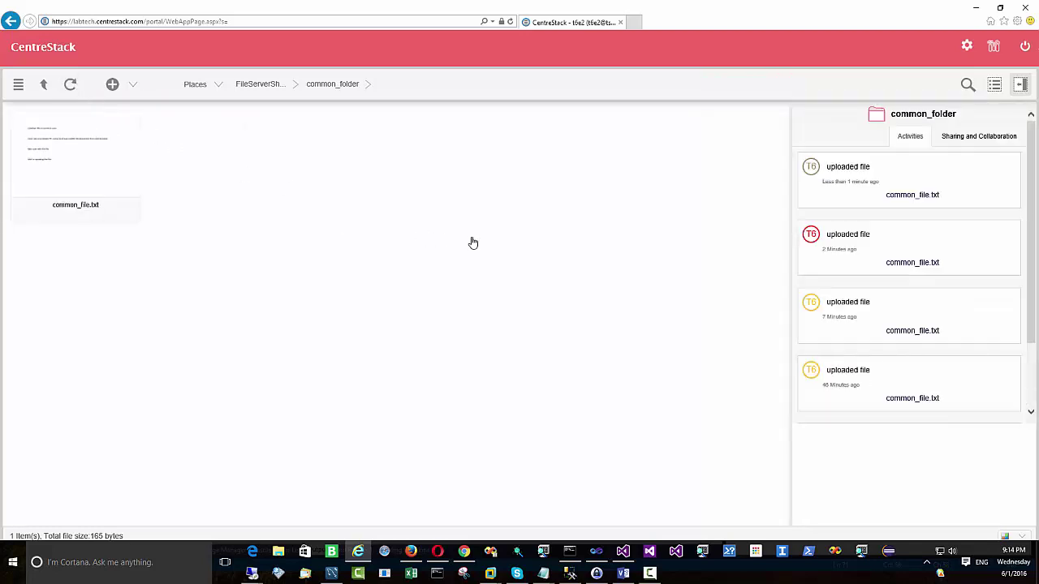
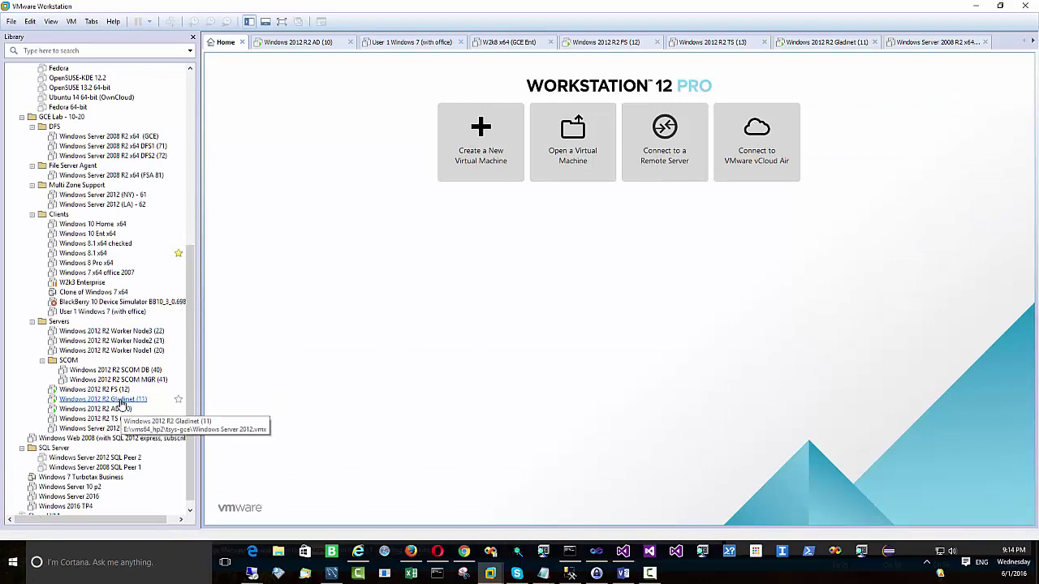
Open FileServerShare\common_folder on the Windows 2012 R2 Gladinet (11) machine
{"action": "left_click", "coordinate": [124, 399]}
{"action": "double_click", "coordinate": [534, 285]}
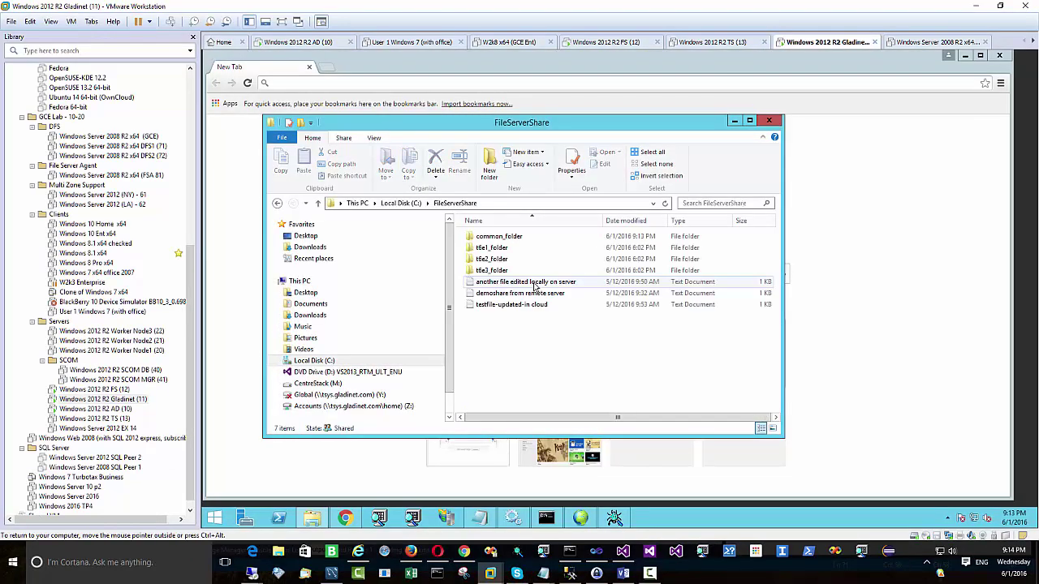
{"action": "double_click", "coordinate": [519, 236]}
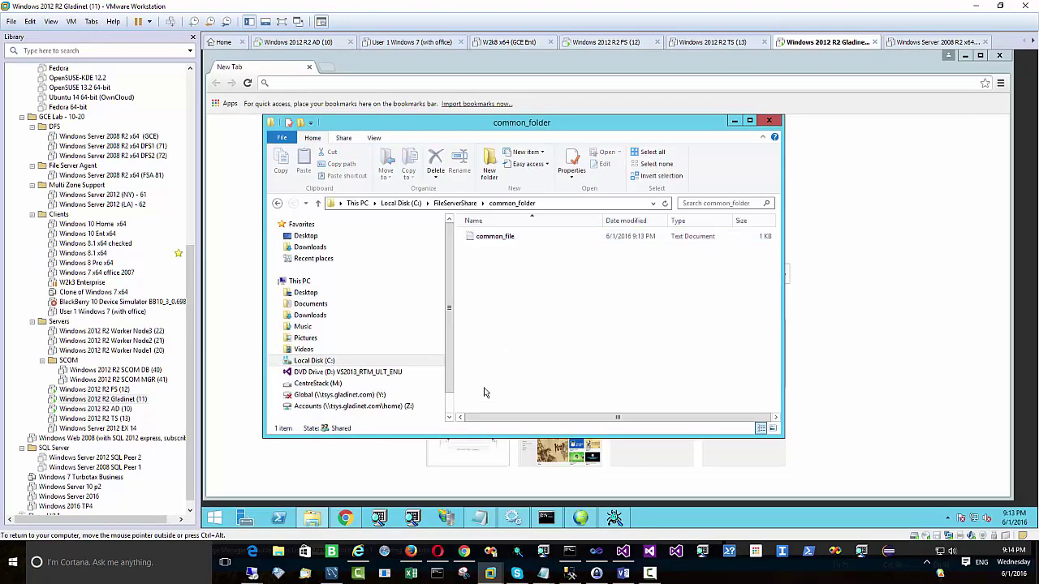
Run the Audit Trace query in the CentreStack Server Console and inspect the latest common_file download entry
{"action": "left_click", "coordinate": [580, 517]}
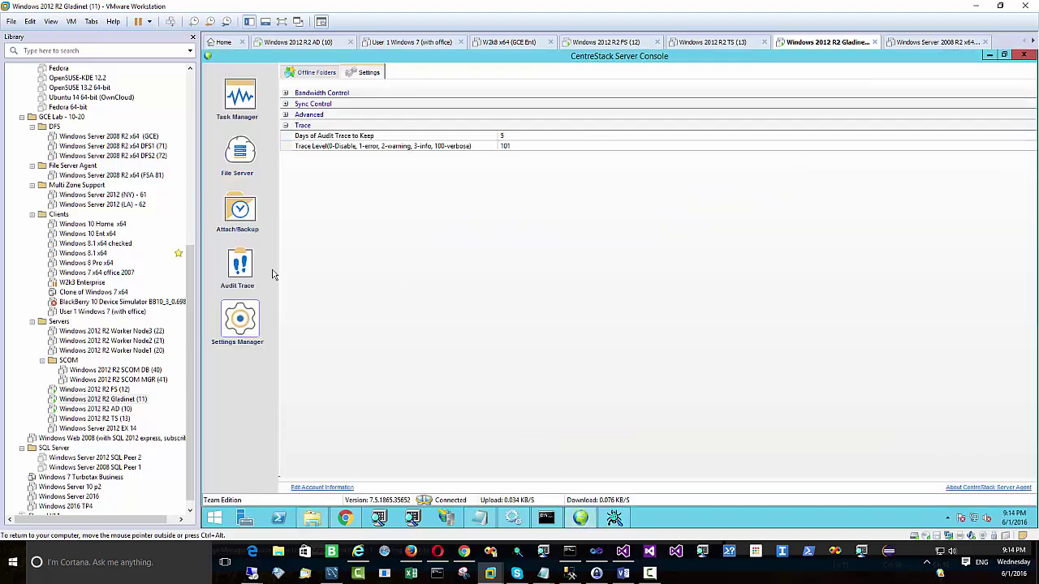
{"action": "left_click", "coordinate": [240, 263]}
{"action": "left_click", "coordinate": [335, 465]}
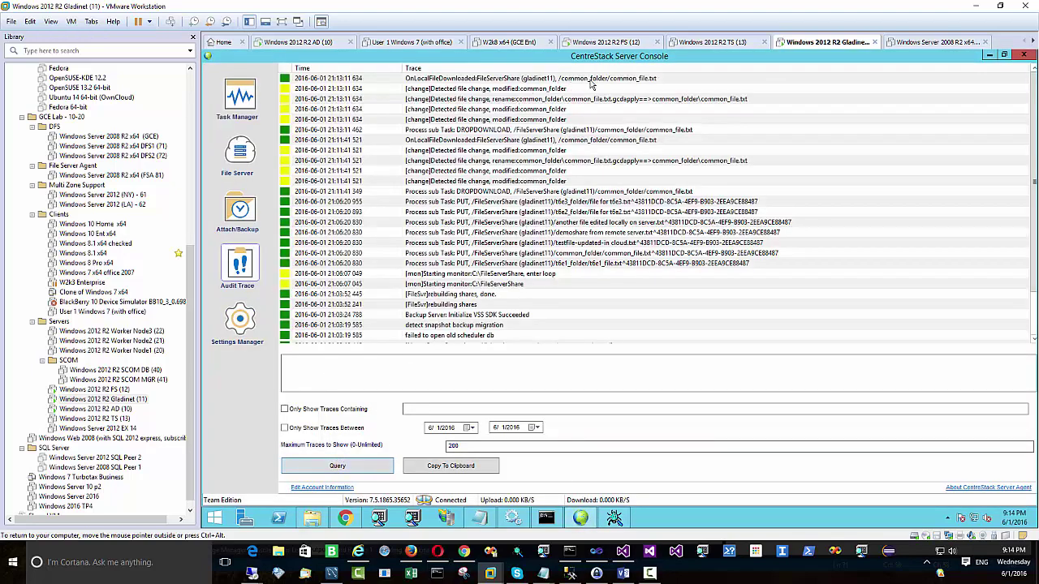
{"action": "left_click", "coordinate": [349, 79]}
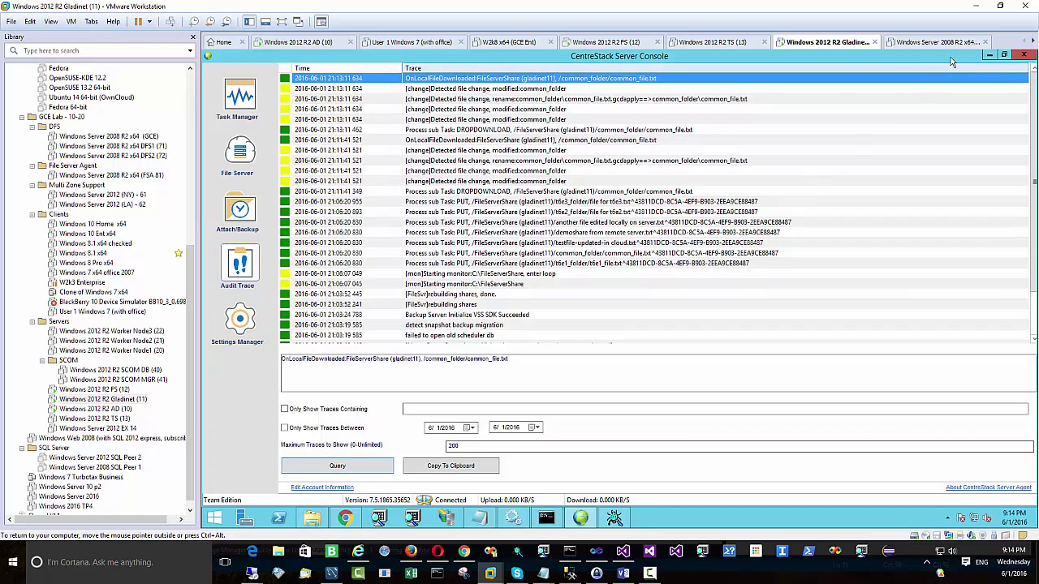
{"action": "left_click", "coordinate": [988, 56]}
Check common_file's updated contents in Notepad, then return to the Visio diagram
{"action": "double_click", "coordinate": [497, 237]}
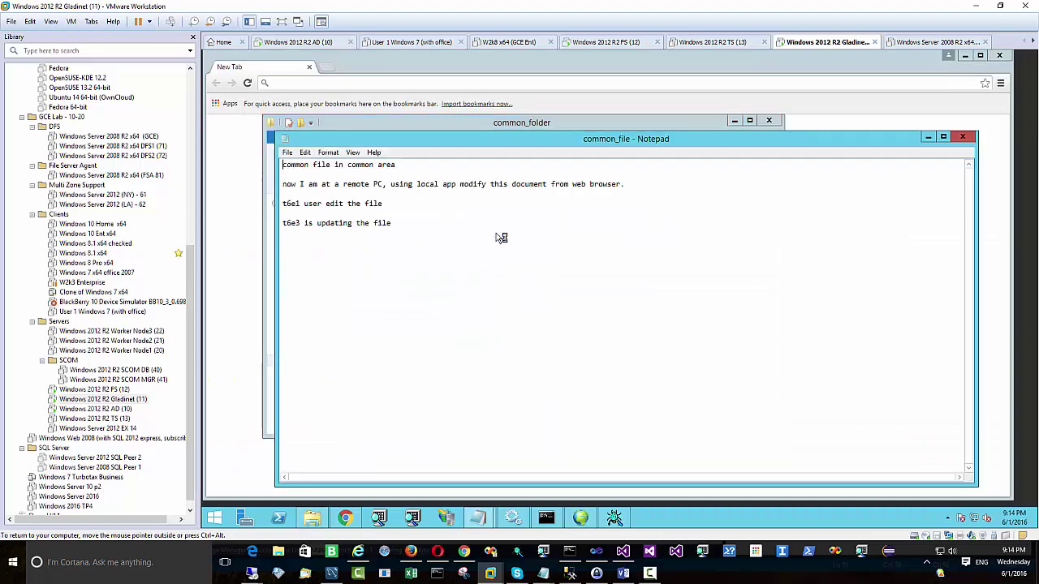
{"action": "key", "text": "shift+Home"}
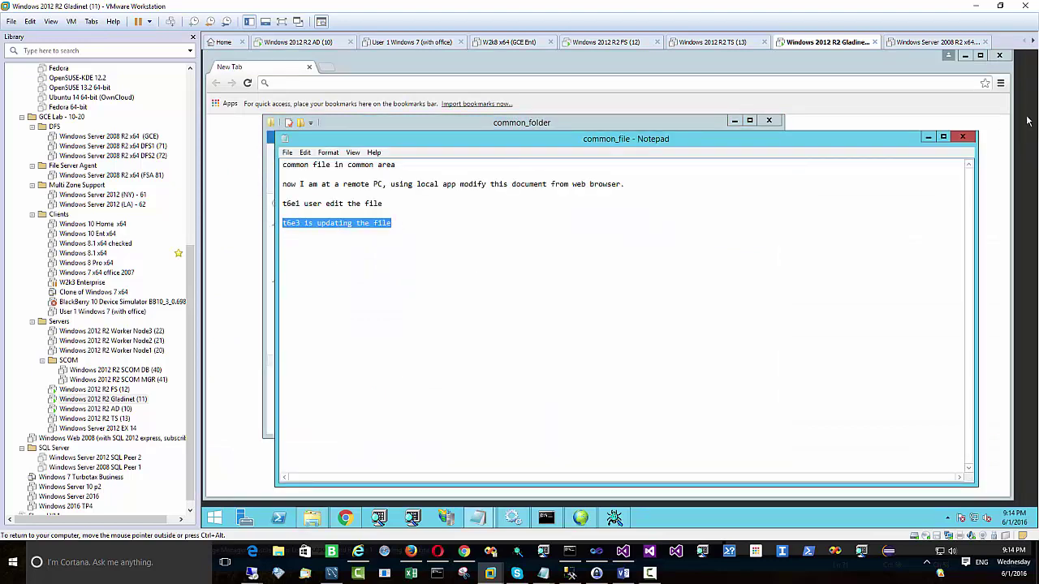
{"action": "left_click", "coordinate": [968, 142]}
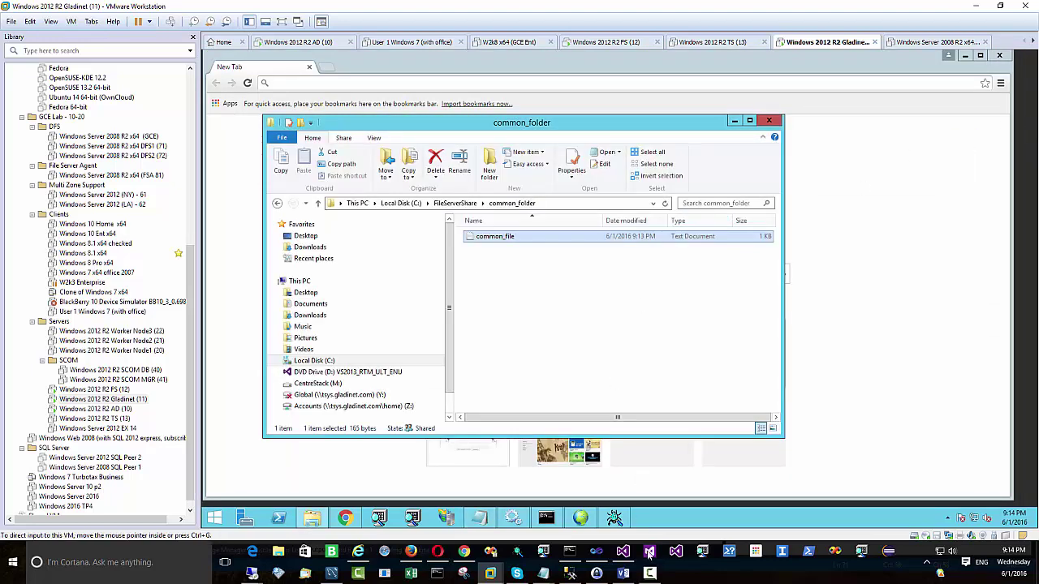
{"action": "left_click", "coordinate": [623, 574]}
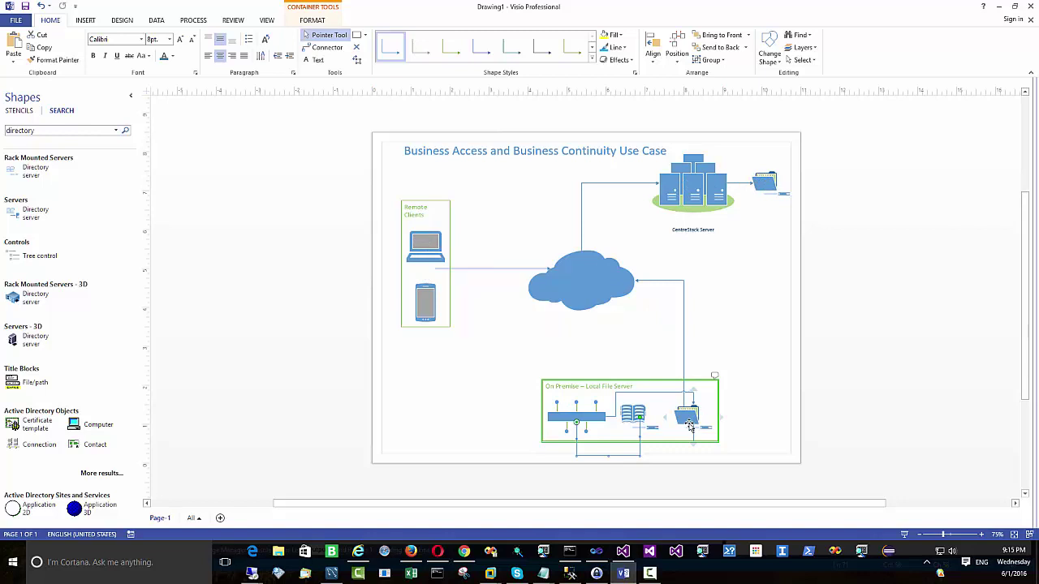
Search shapes for 'file server' and place a File server left of the On Premise container
{"action": "left_click", "coordinate": [46, 130]}
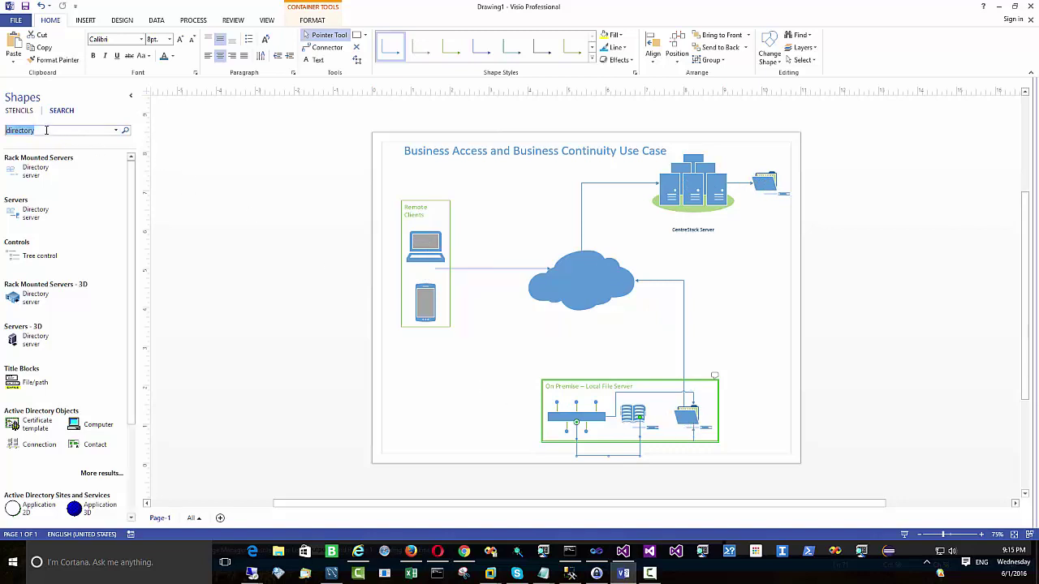
{"action": "key", "text": "BackSpace"}
{"action": "type", "text": "file server"}
{"action": "key", "text": "Return"}
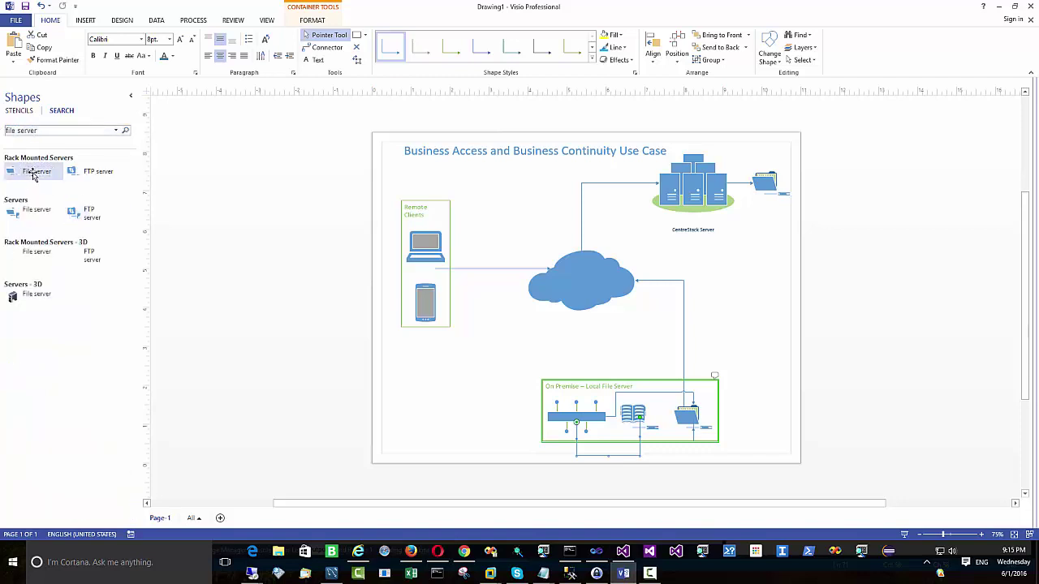
{"action": "left_click_drag", "start_coordinate": [33, 174], "coordinate": [511, 416]}
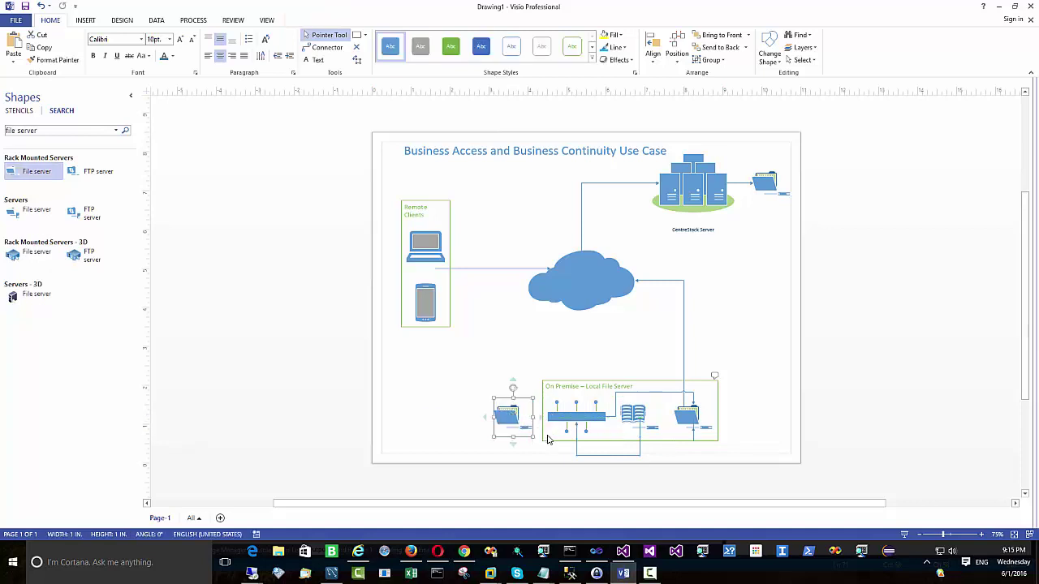
Connect the new file server to the network bar with a connector
{"action": "left_click", "coordinate": [325, 47]}
{"action": "left_click_drag", "start_coordinate": [513, 417], "coordinate": [559, 417]}
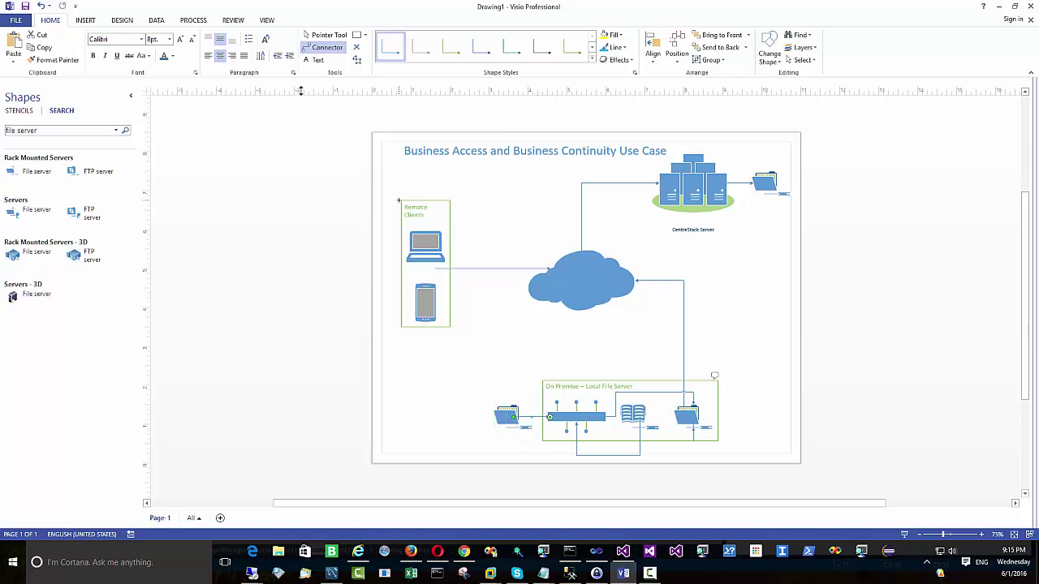
{"action": "left_click", "coordinate": [309, 32]}
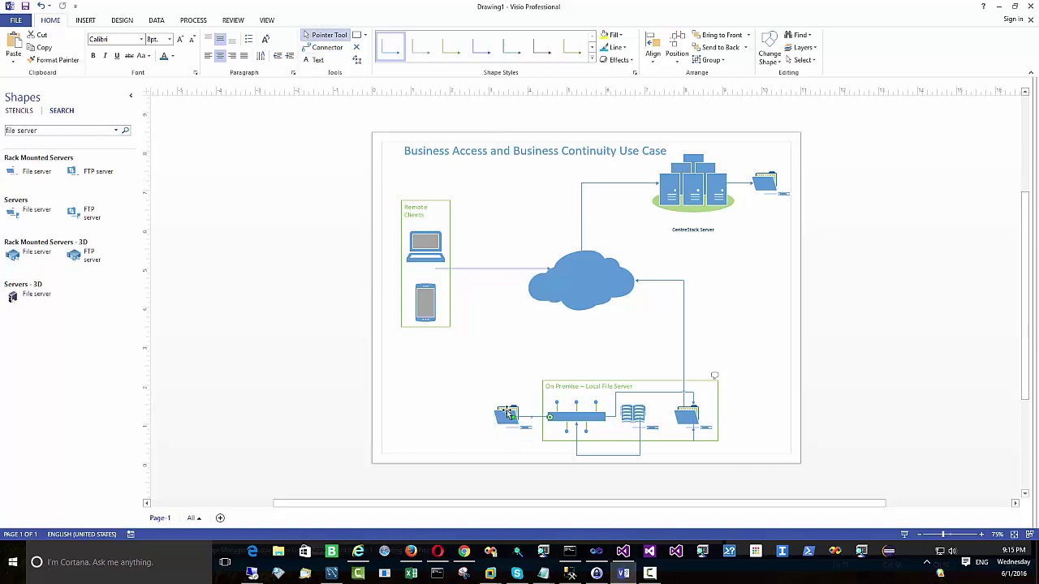
Label the new file server 'New File Server/Replacement file Server'
{"action": "right_click", "coordinate": [493, 403]}
{"action": "left_click", "coordinate": [567, 376]}
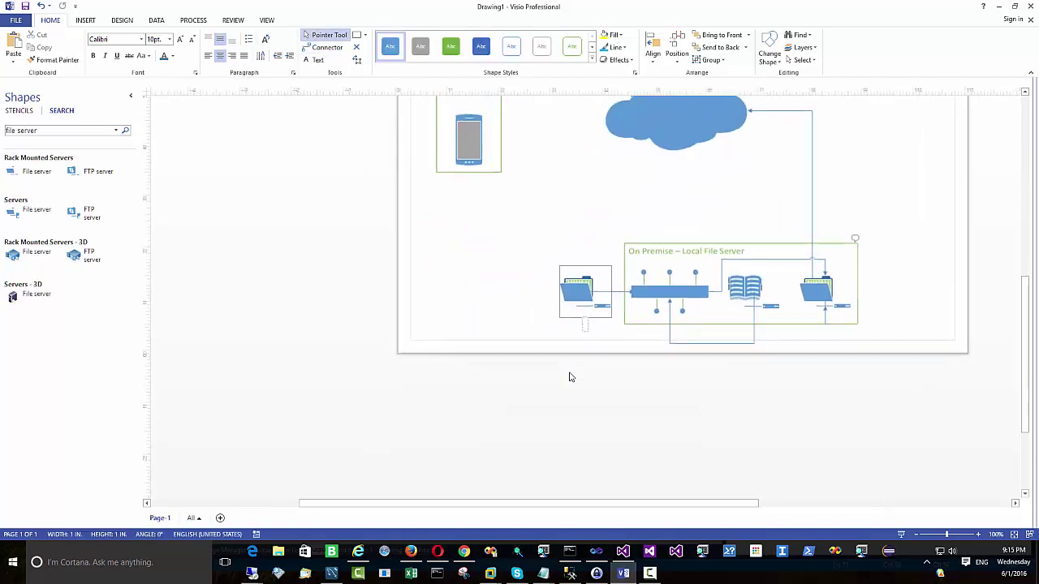
{"action": "type", "text": "New"}
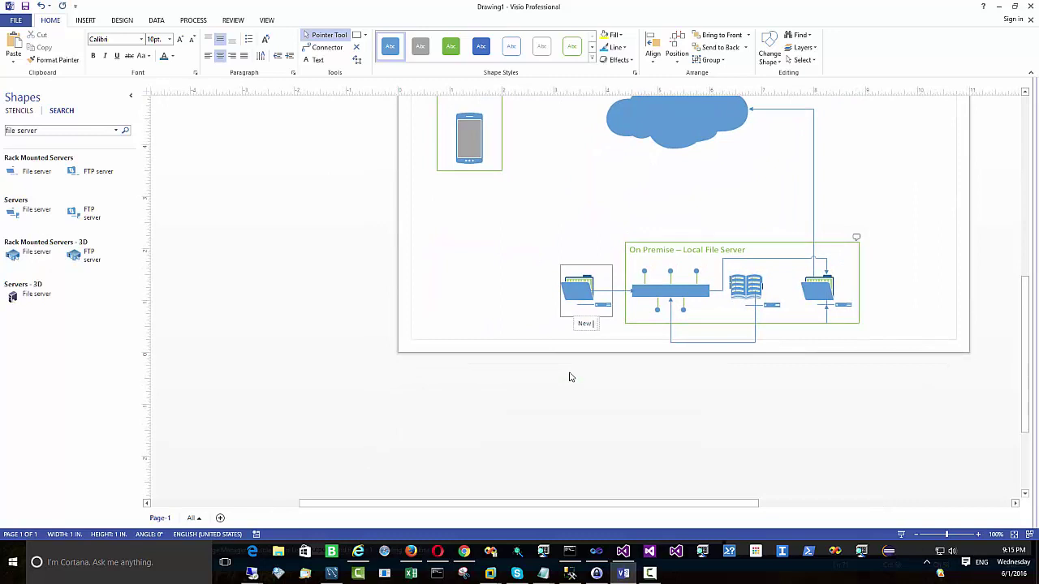
{"action": "type", "text": " File Server/REplace"}
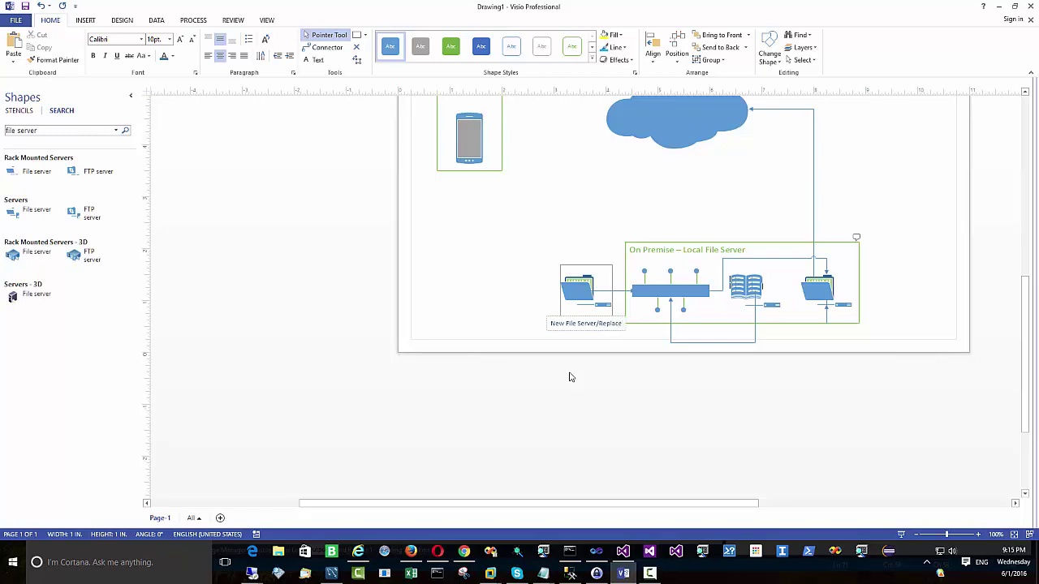
{"action": "type", "text": "ment file "}
{"action": "type", "text": "Server"}
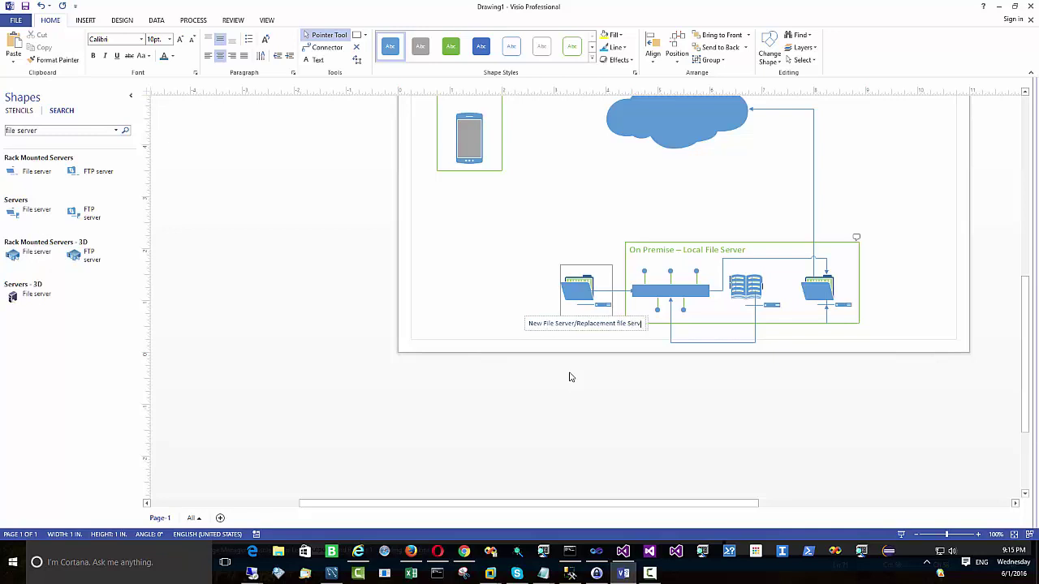
{"action": "left_click", "coordinate": [574, 214]}
{"action": "key", "text": "ctrl+shift+w"}
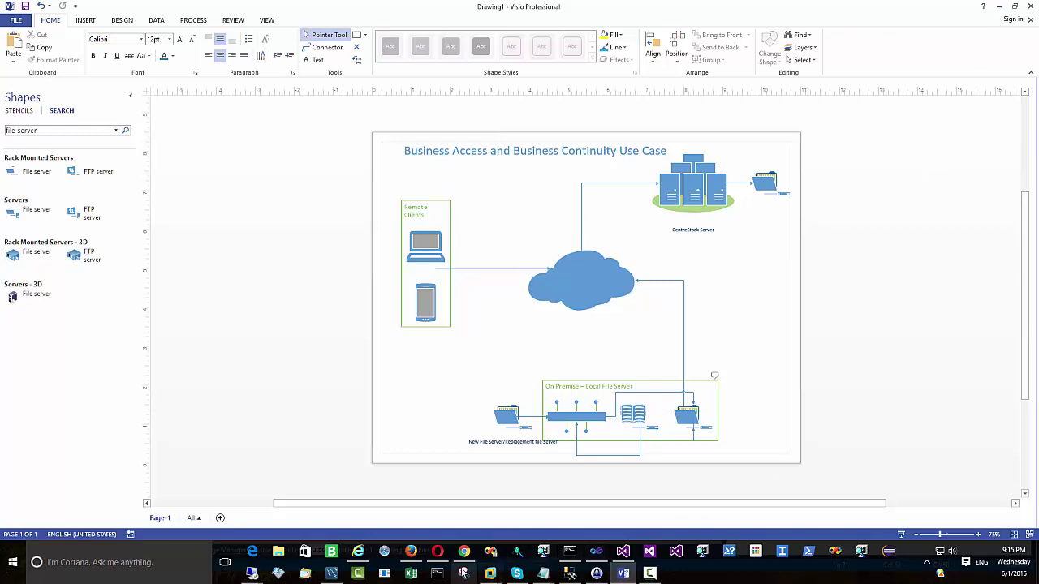
{"action": "left_click", "coordinate": [491, 574]}
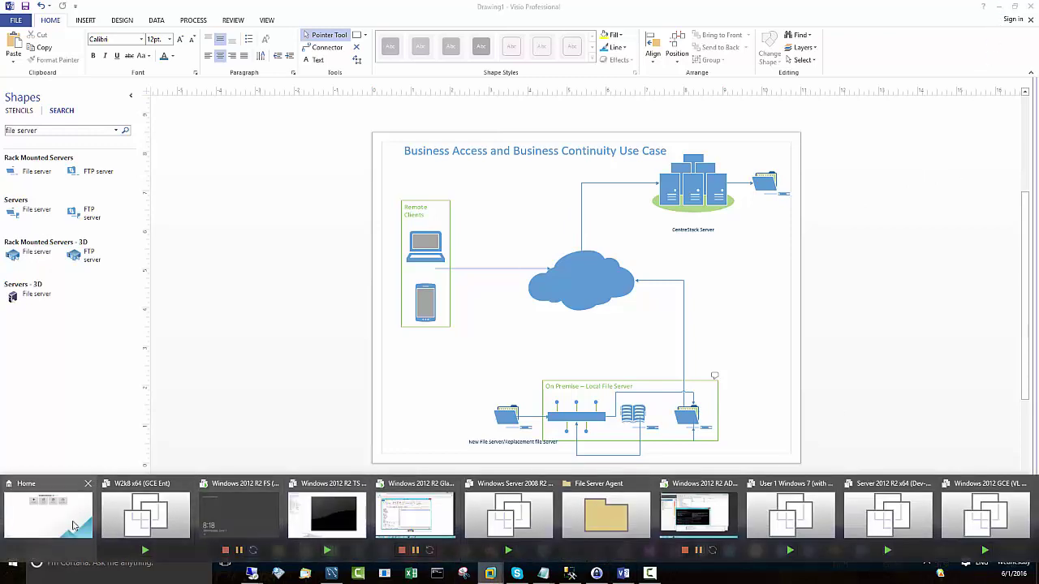
Bring up the sign-in screen of the Windows 2012 R2 FS (12) VM via Send Ctrl+Alt+Del
{"action": "left_click", "coordinate": [153, 511]}
{"action": "left_click", "coordinate": [96, 389]}
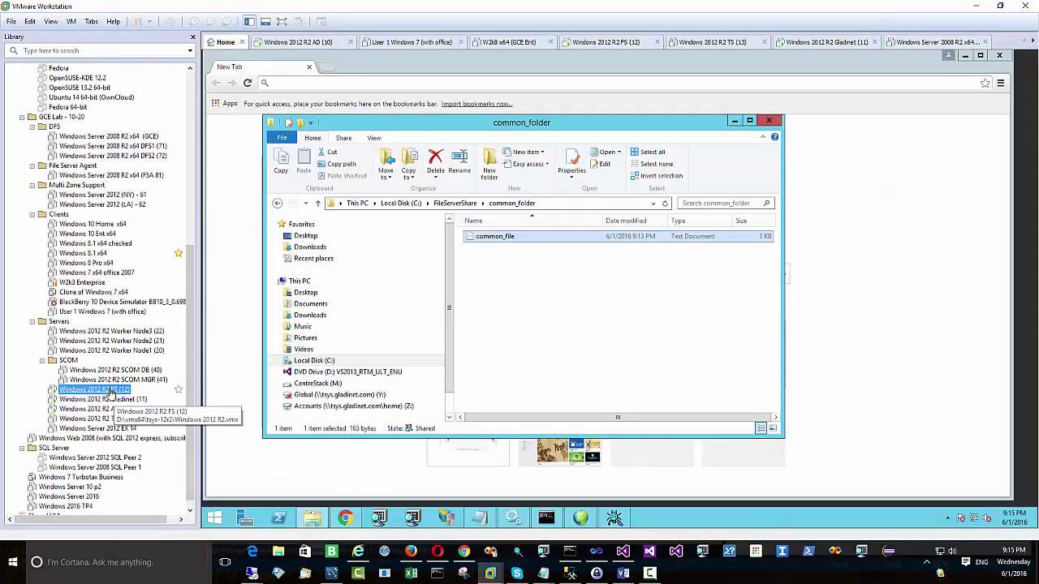
{"action": "left_click", "coordinate": [564, 268]}
{"action": "key", "text": "ctrl+alt"}
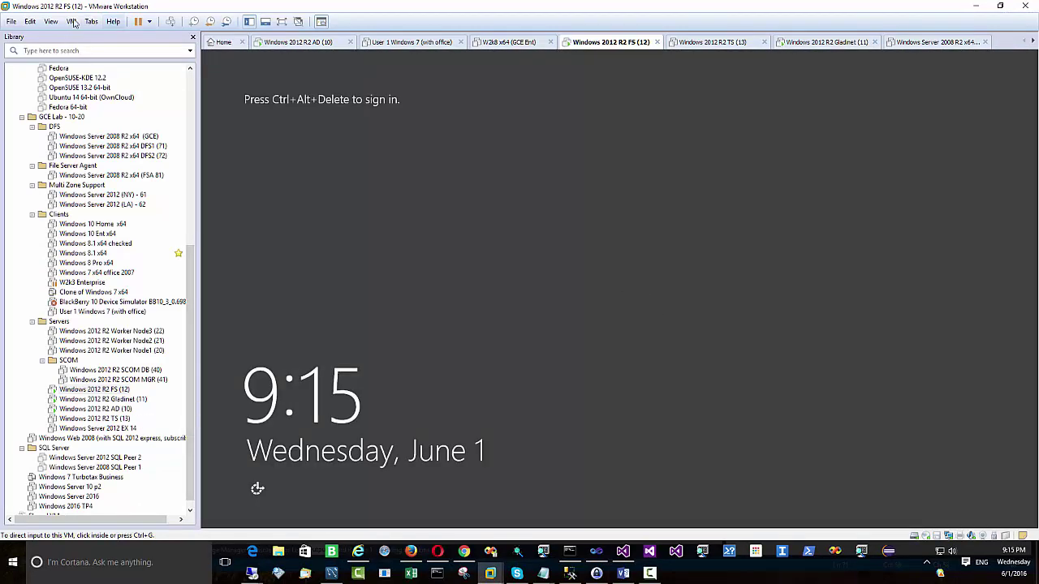
{"action": "left_click", "coordinate": [72, 21]}
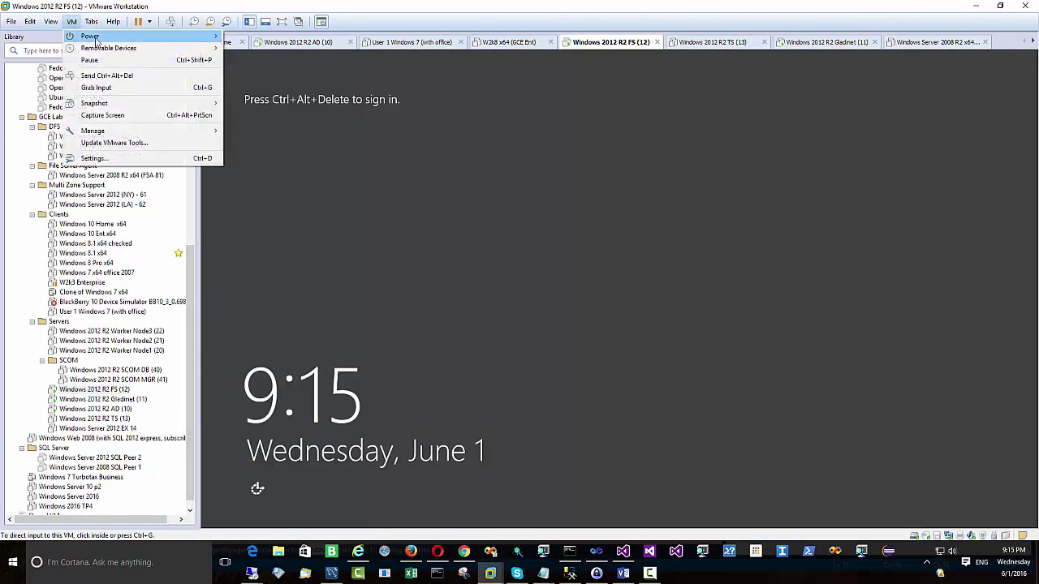
{"action": "left_click", "coordinate": [106, 75]}
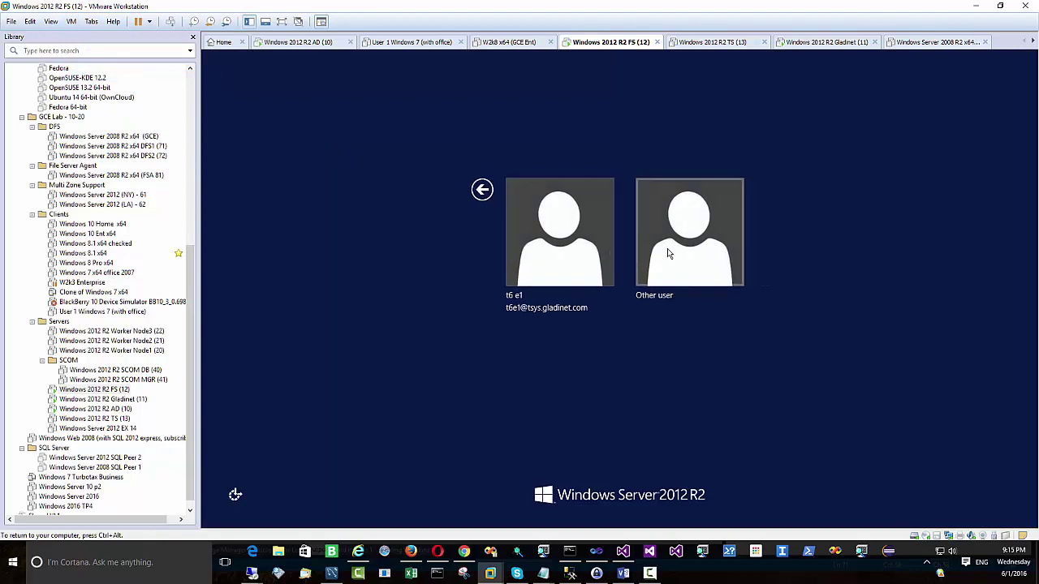
Sign in as Other user with the domain administrator account and its password
{"action": "left_click", "coordinate": [670, 253]}
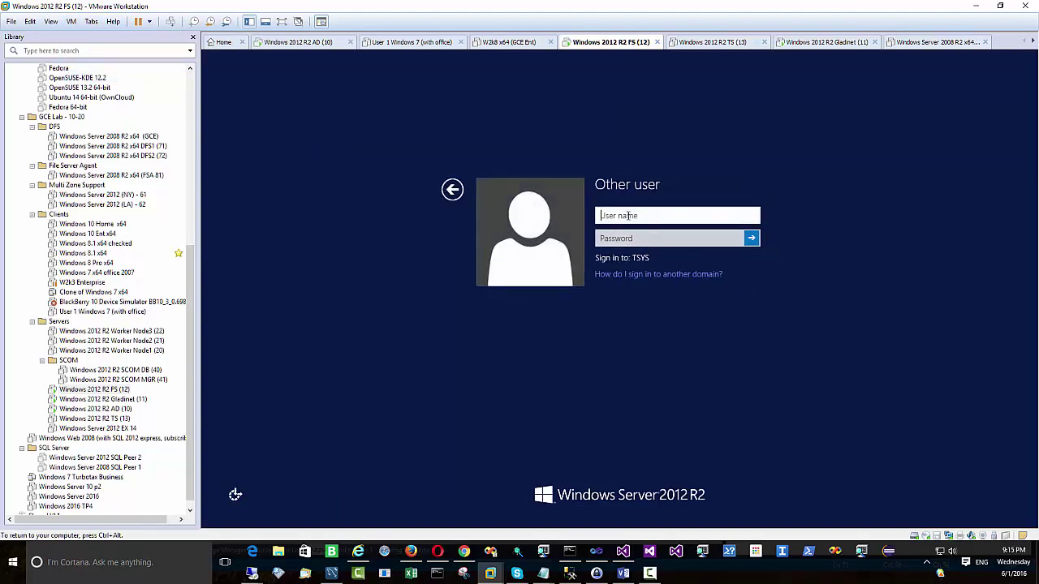
{"action": "type", "text": "tsys\\administrator"}
{"action": "key", "text": "Tab"}
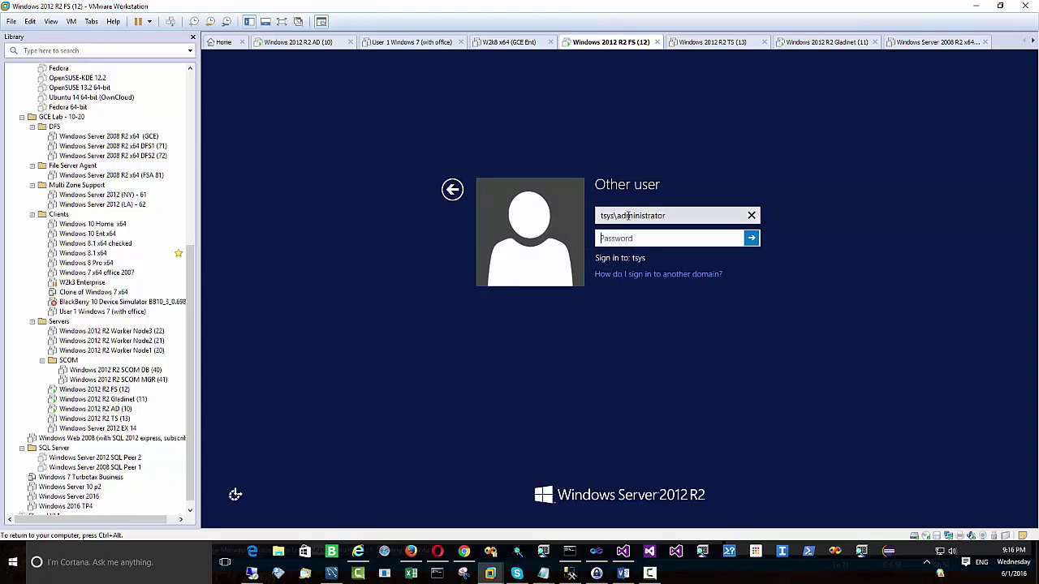
{"action": "type", "text": "•••"}
{"action": "key", "text": "Return"}
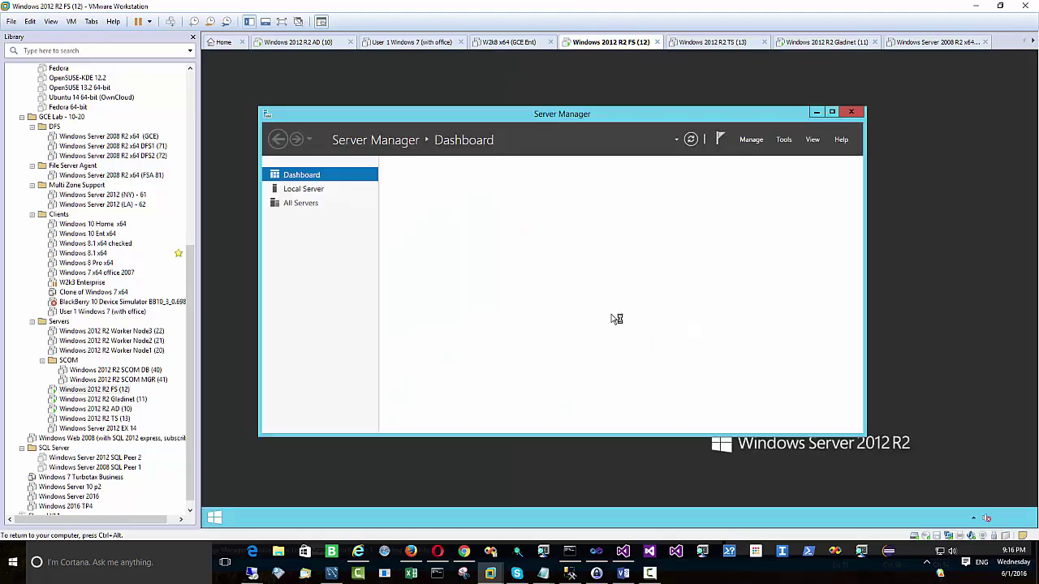
Minimize Server Manager and launch Internet Explorer from the Start screen
{"action": "left_click", "coordinate": [817, 112]}
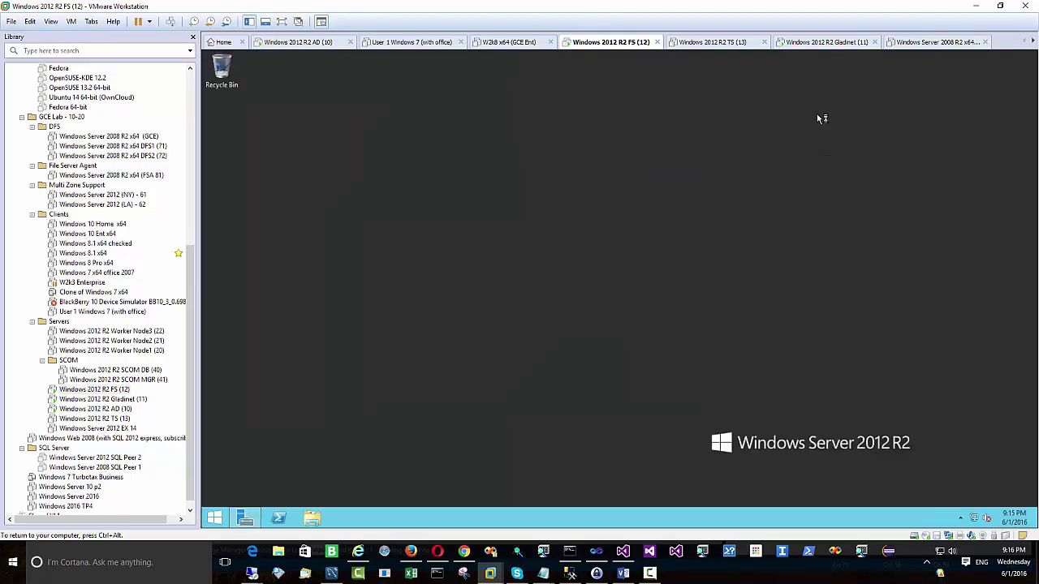
{"action": "right_click", "coordinate": [220, 519]}
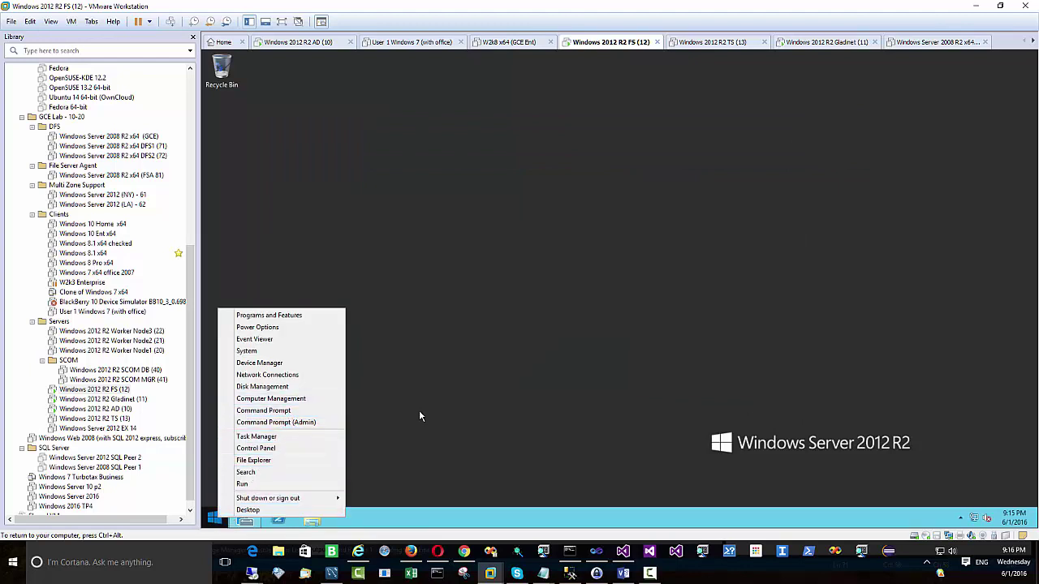
{"action": "left_click", "coordinate": [420, 416]}
{"action": "left_click", "coordinate": [214, 518]}
{"action": "key", "text": "Escape"}
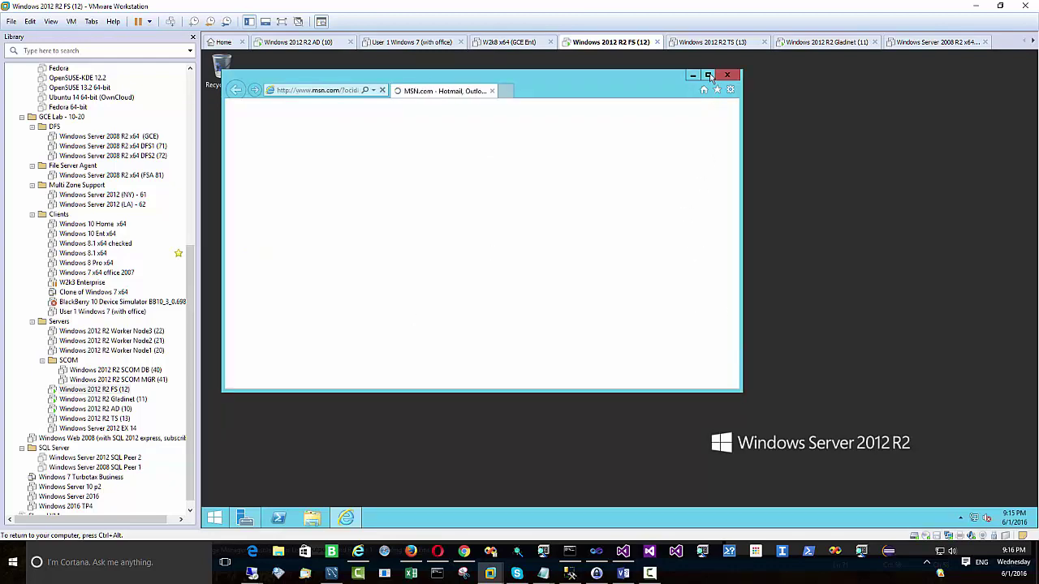
{"action": "left_click", "coordinate": [708, 75]}
{"action": "left_click", "coordinate": [402, 71]}
{"action": "type", "text": "https://labtech.centrestack.com"}
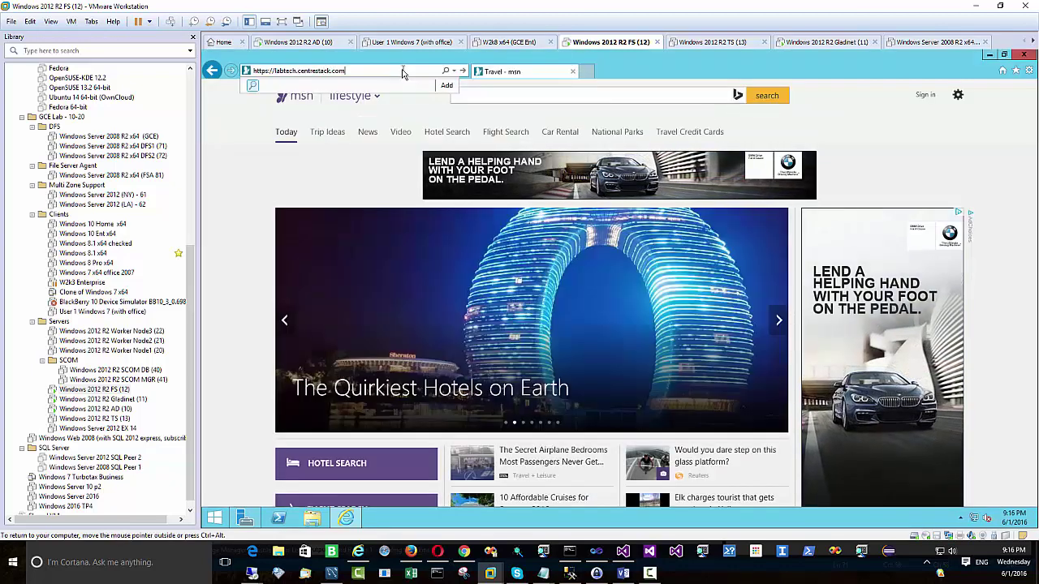
{"action": "key", "text": "Return"}
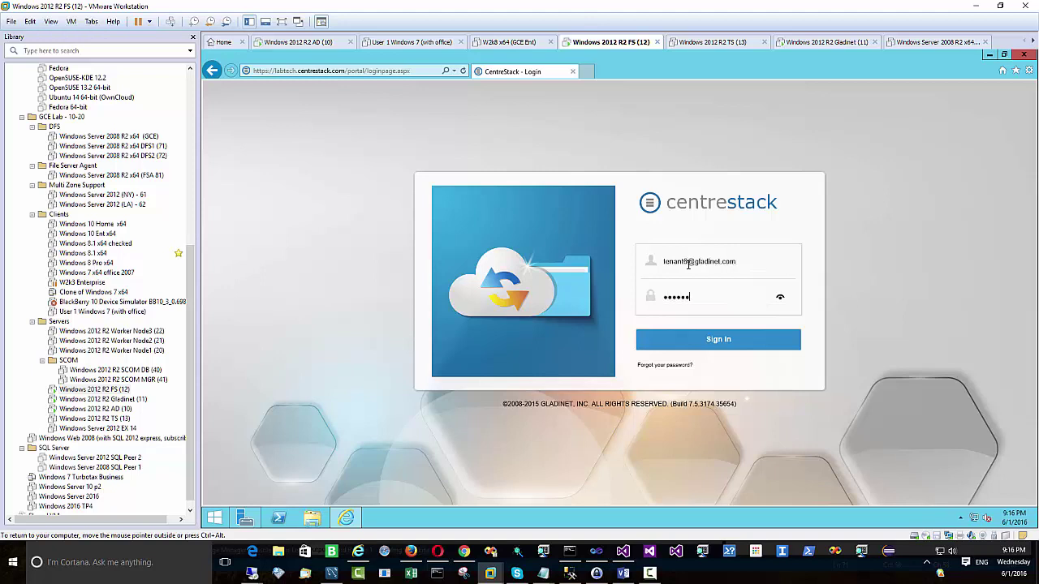
Sign in to the CentreStack tenant portal and reach the Download Native Clients list from the settings menu
{"action": "key", "text": "Return"}
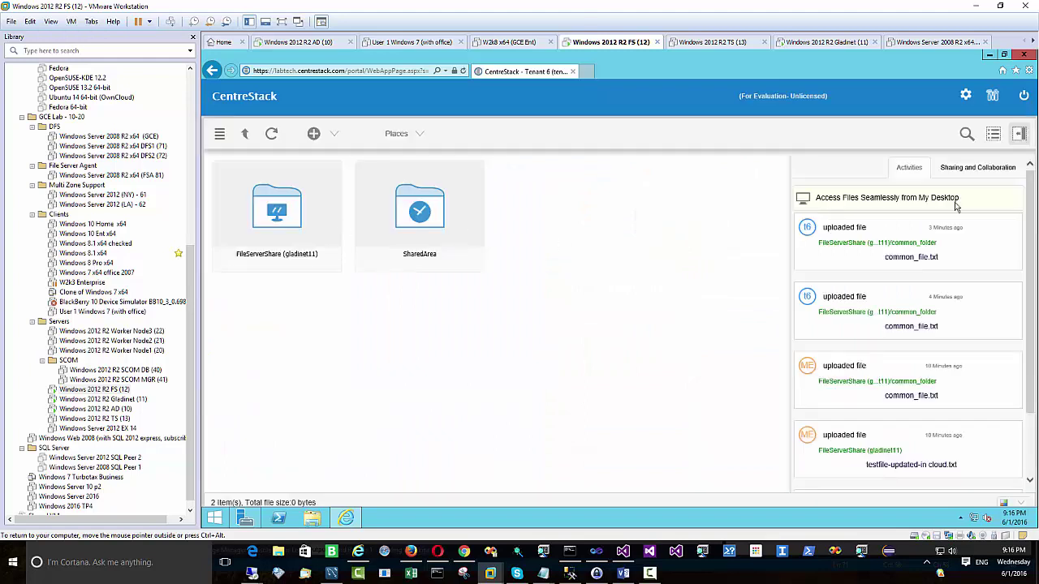
{"action": "left_click", "coordinate": [994, 96]}
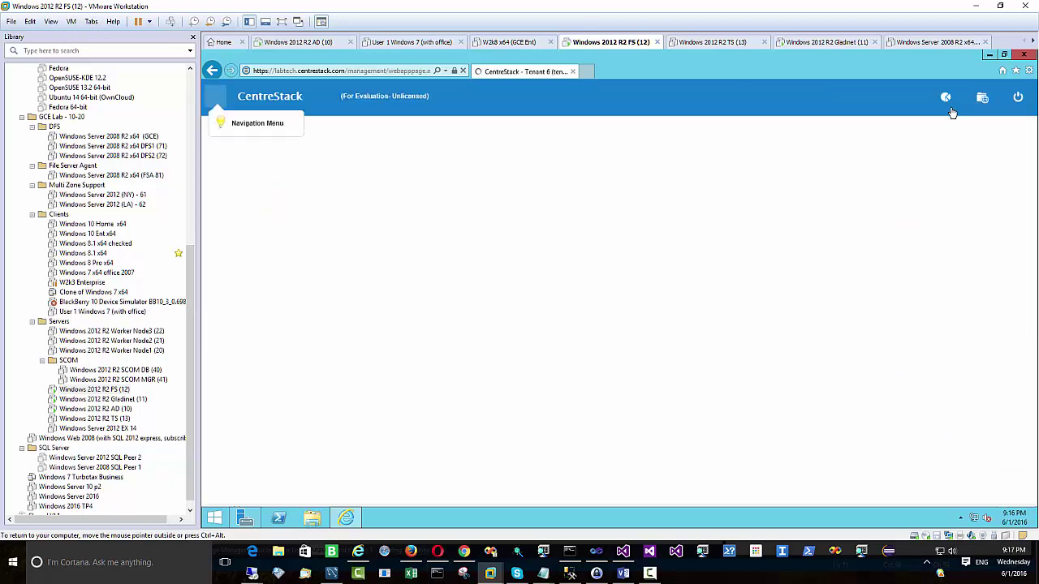
{"action": "left_click", "coordinate": [213, 72]}
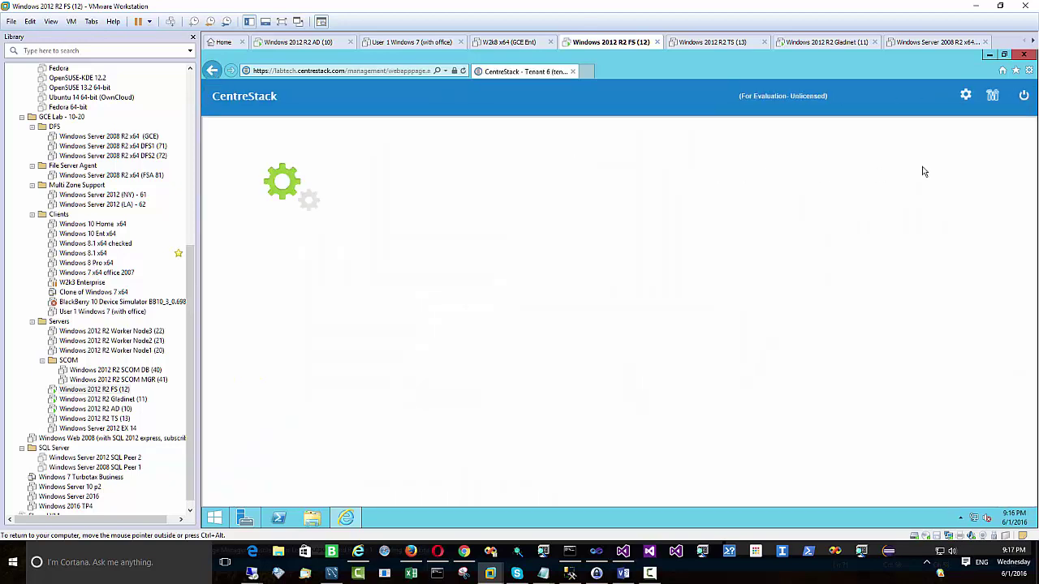
{"action": "left_click", "coordinate": [964, 96]}
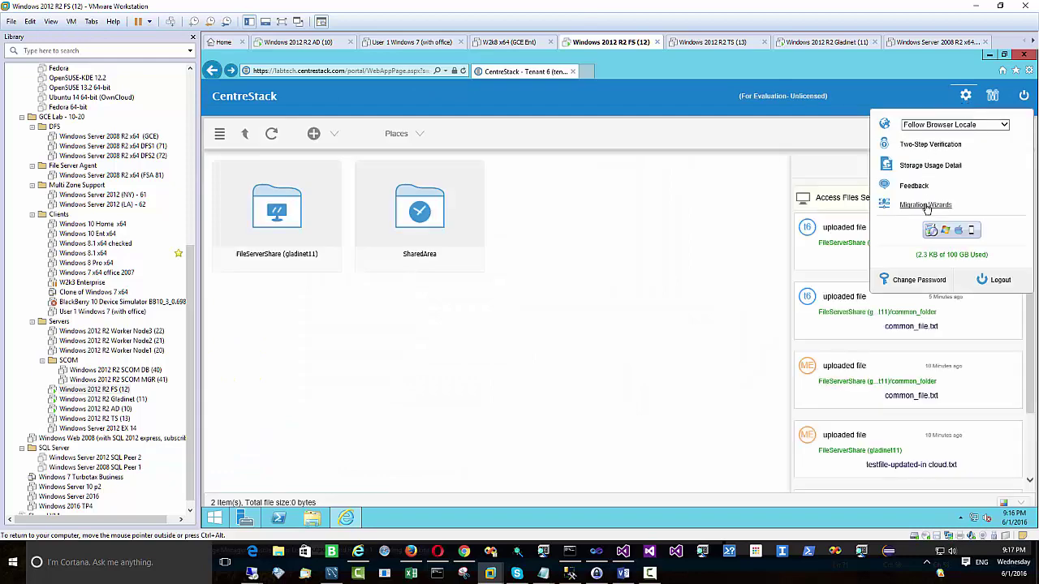
{"action": "left_click", "coordinate": [970, 234]}
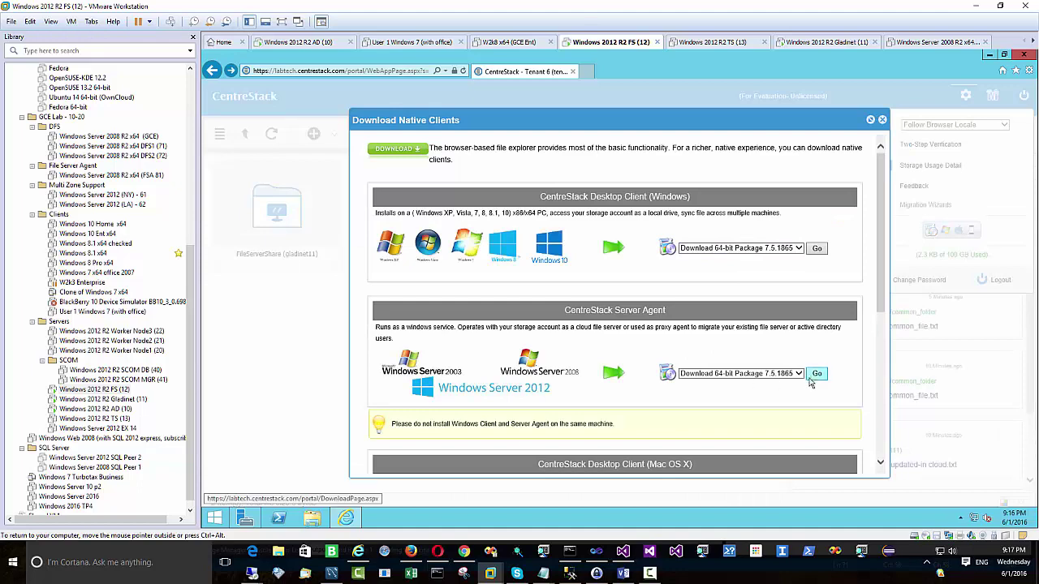
Download, save and run the 64-bit Server Agent installer
{"action": "left_click", "coordinate": [816, 374]}
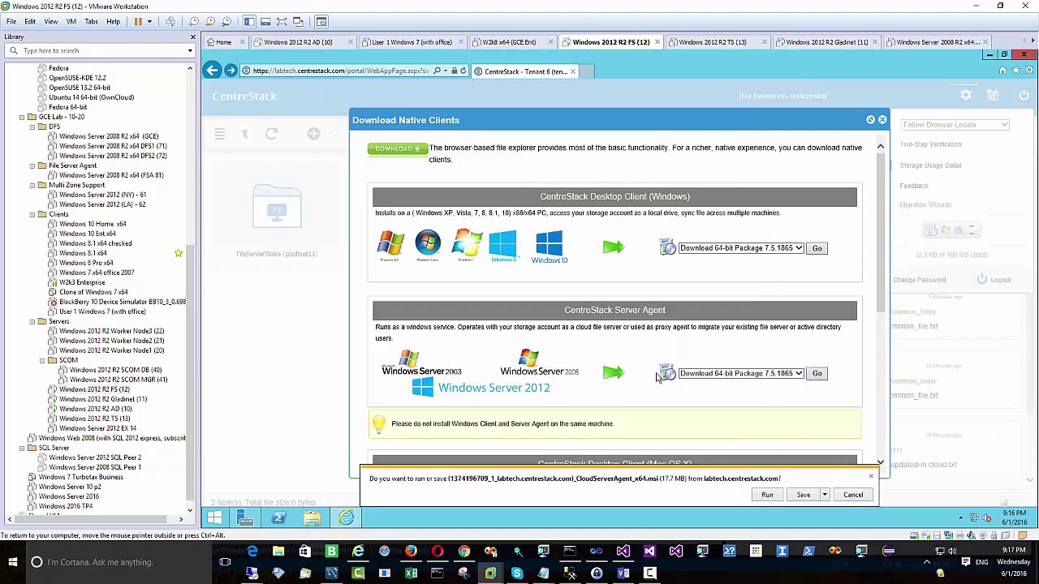
{"action": "left_click", "coordinate": [802, 500]}
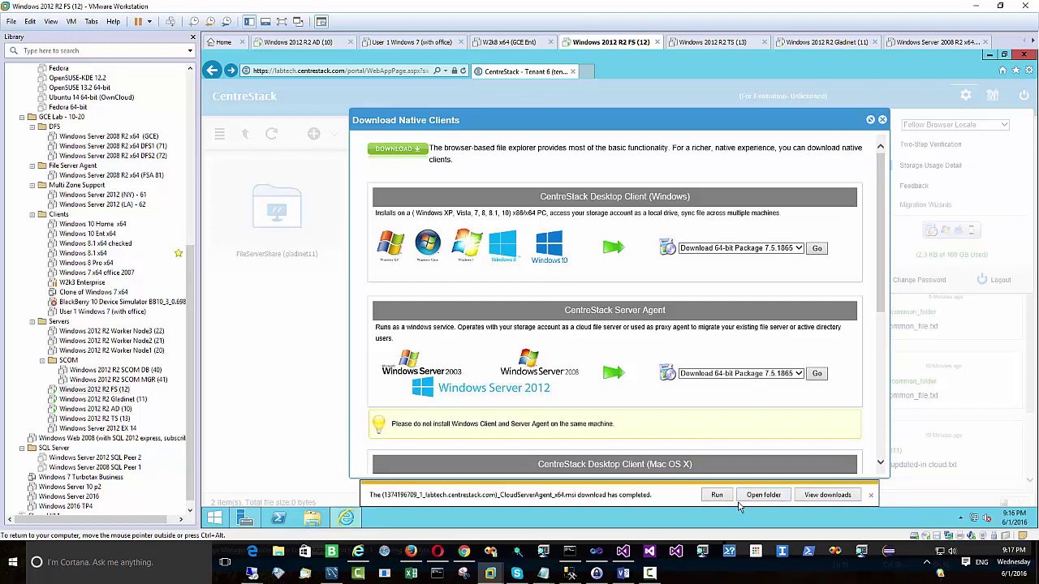
{"action": "left_click", "coordinate": [717, 496]}
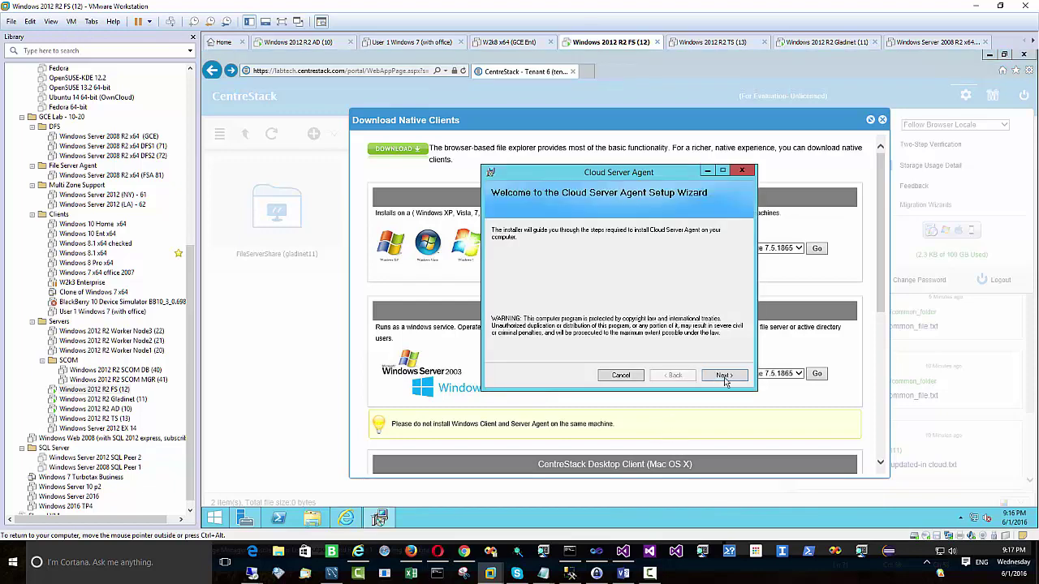
Complete the Cloud Server Agent setup, accepting the terms, and restart the server
{"action": "left_click", "coordinate": [733, 378]}
{"action": "left_click", "coordinate": [618, 354]}
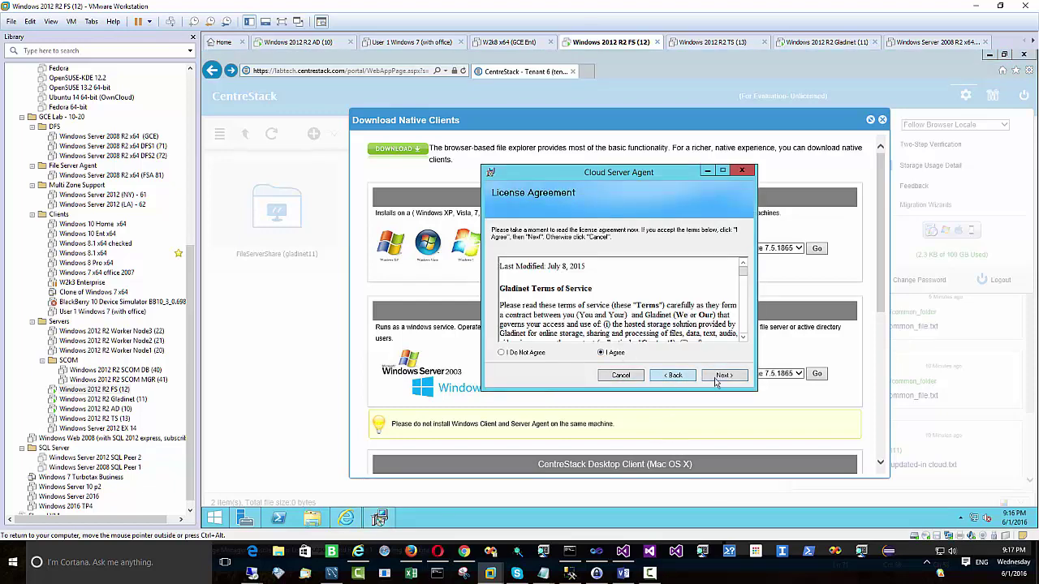
{"action": "left_click", "coordinate": [733, 379]}
{"action": "left_click", "coordinate": [733, 376]}
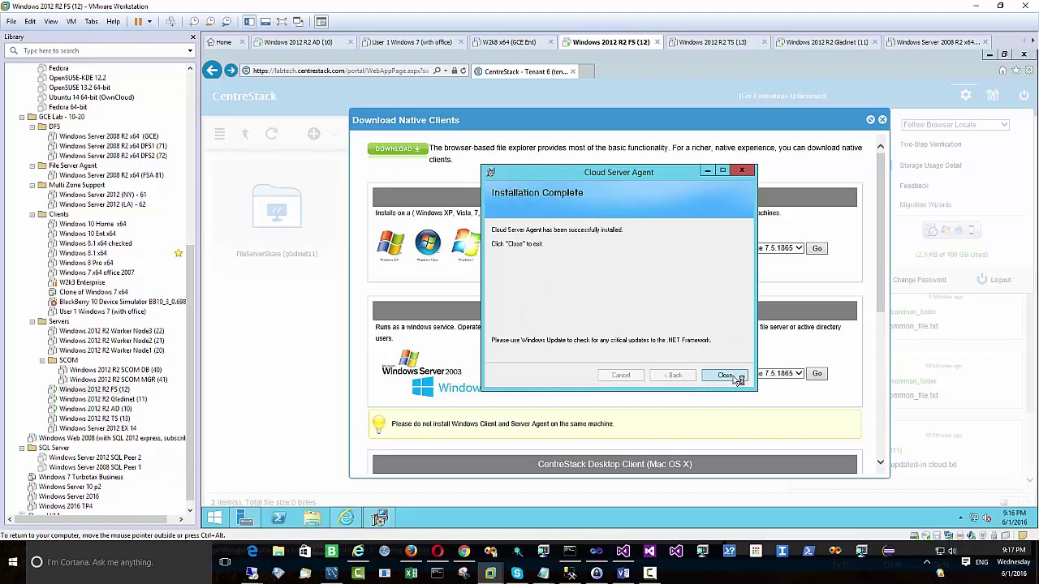
{"action": "left_click", "coordinate": [725, 376]}
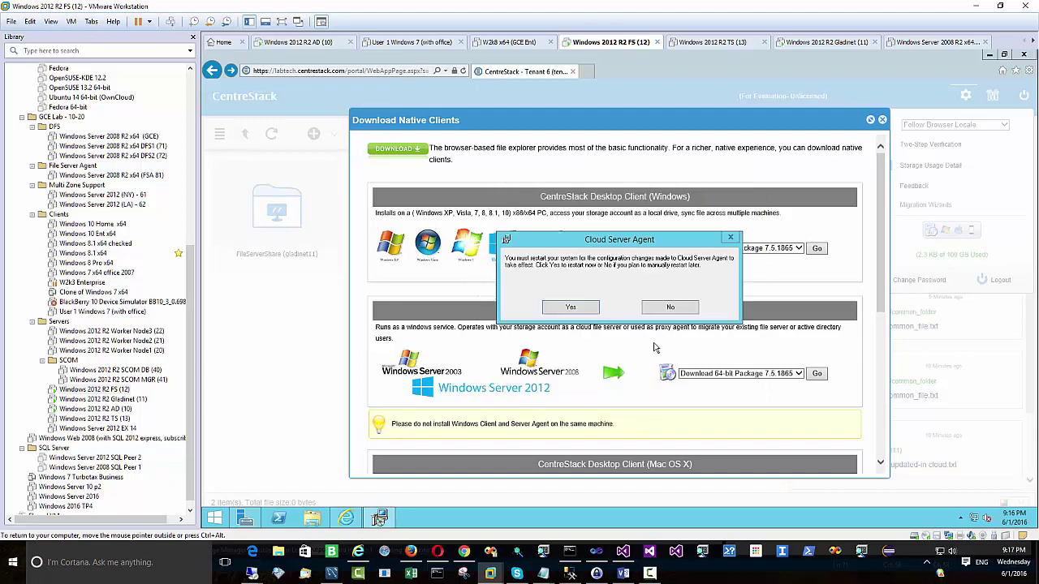
{"action": "left_click", "coordinate": [571, 307]}
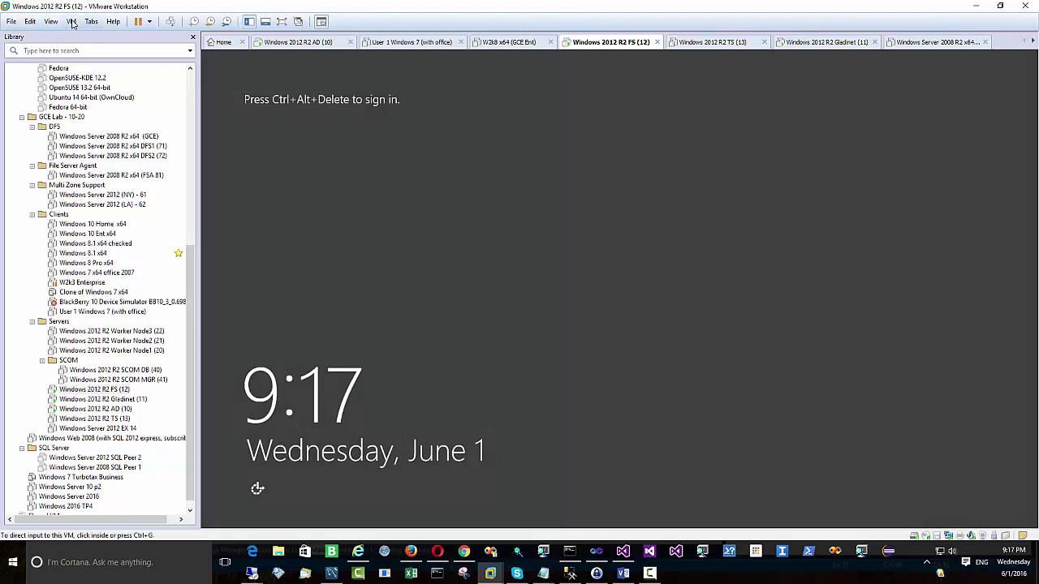
Send Ctrl+Alt+Del to the FS (12) VM and sign in with the Administrator password
{"action": "left_click", "coordinate": [71, 21]}
{"action": "left_click", "coordinate": [99, 75]}
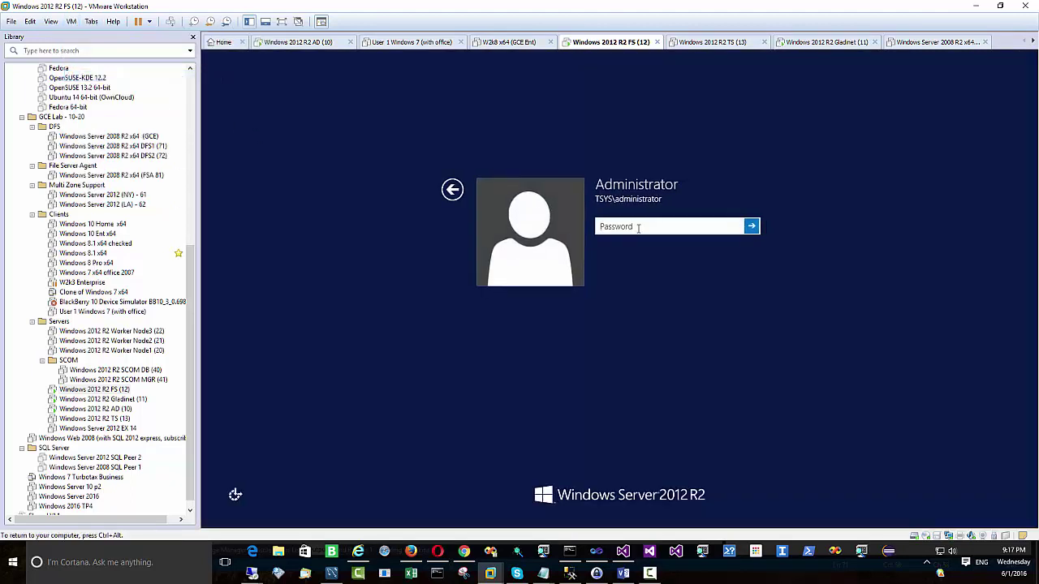
{"action": "key", "text": "Return"}
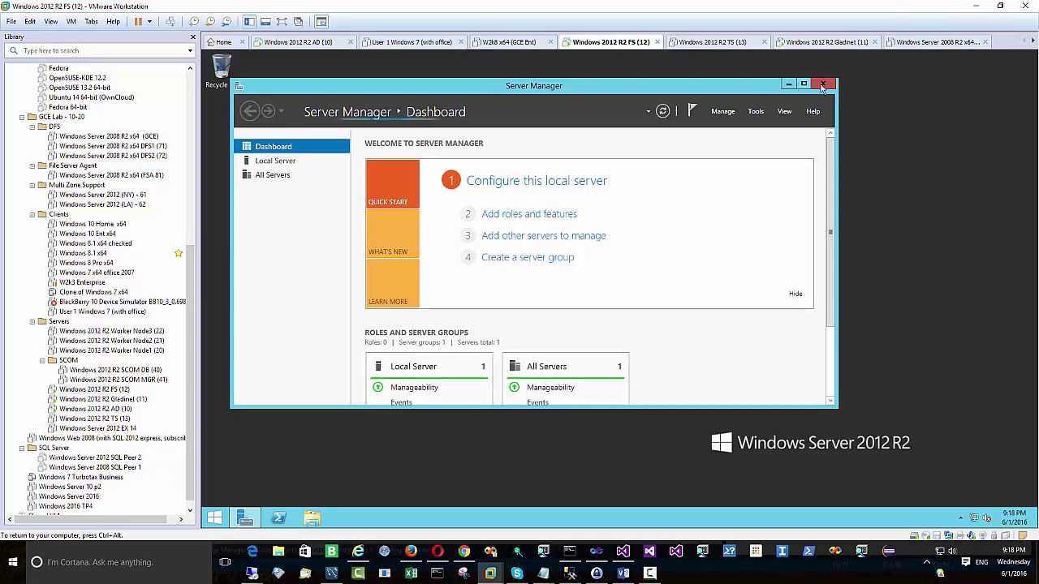
Close Server Manager, minimize the browser, and confirm the CentreStack account settings for labtech.centrestack.com
{"action": "left_click", "coordinate": [822, 85]}
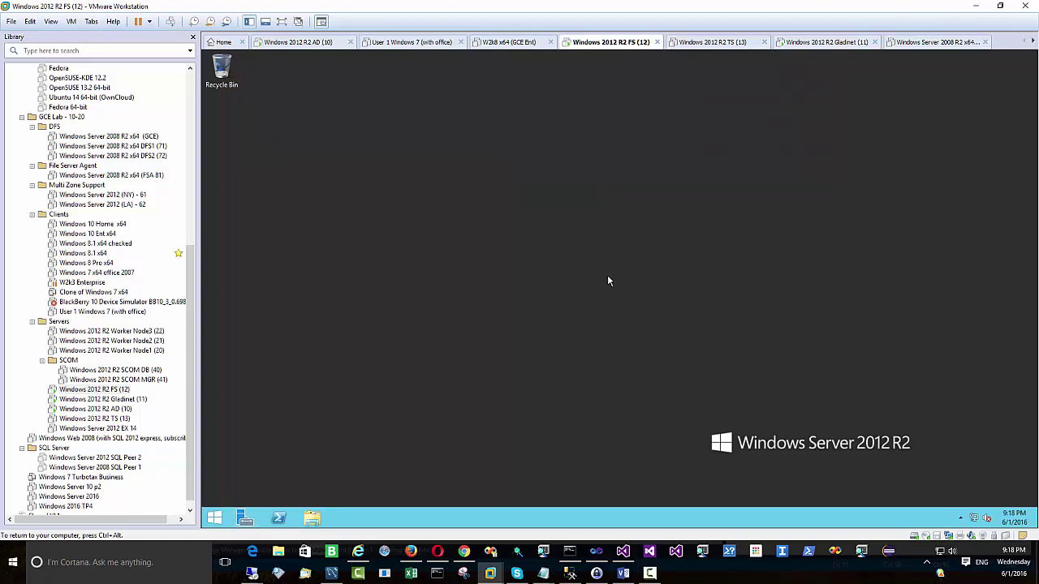
{"action": "left_click", "coordinate": [649, 574]}
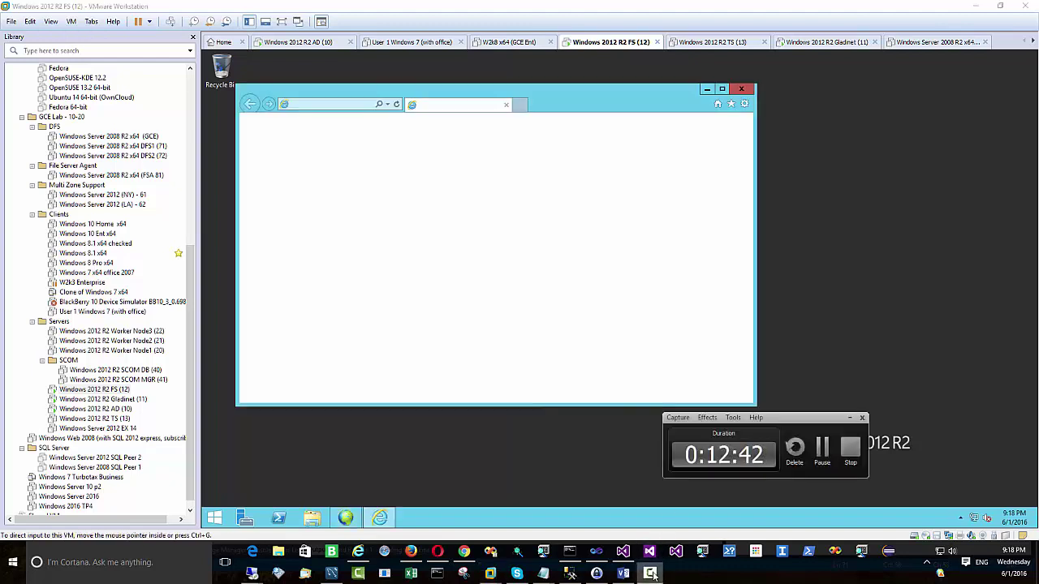
{"action": "left_click", "coordinate": [652, 574]}
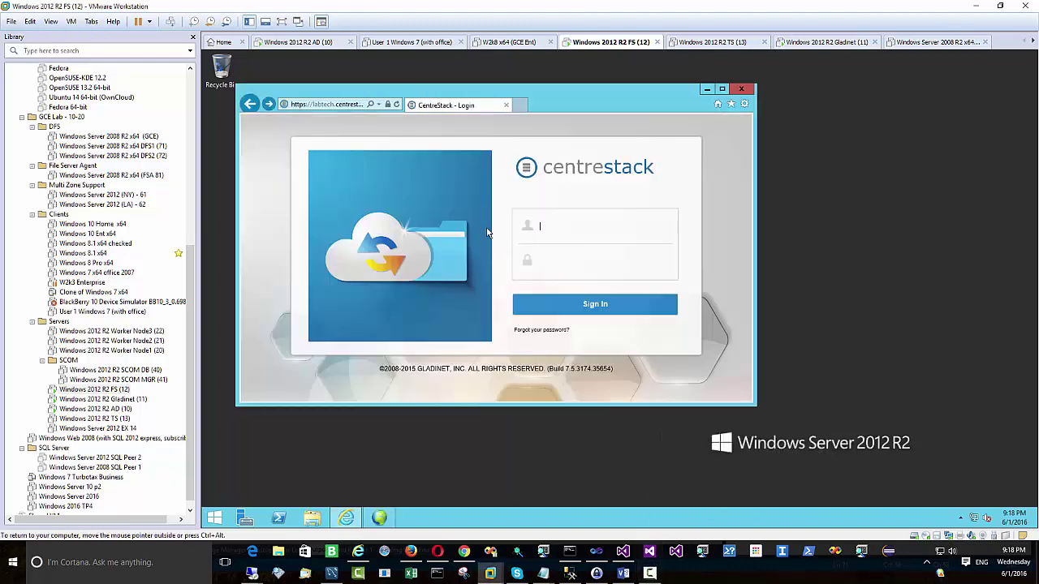
{"action": "left_click", "coordinate": [706, 90]}
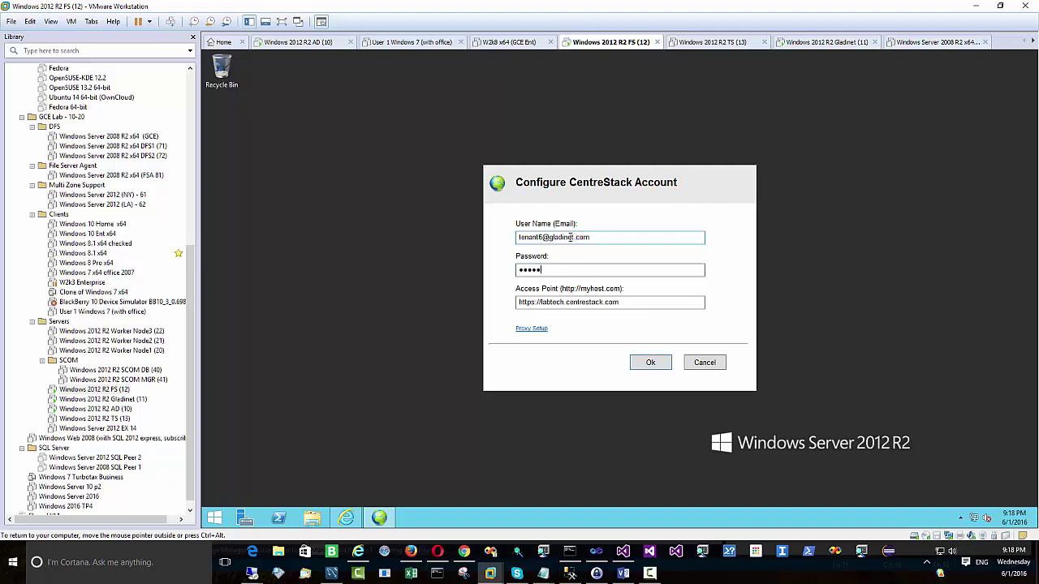
{"action": "left_click", "coordinate": [656, 363]}
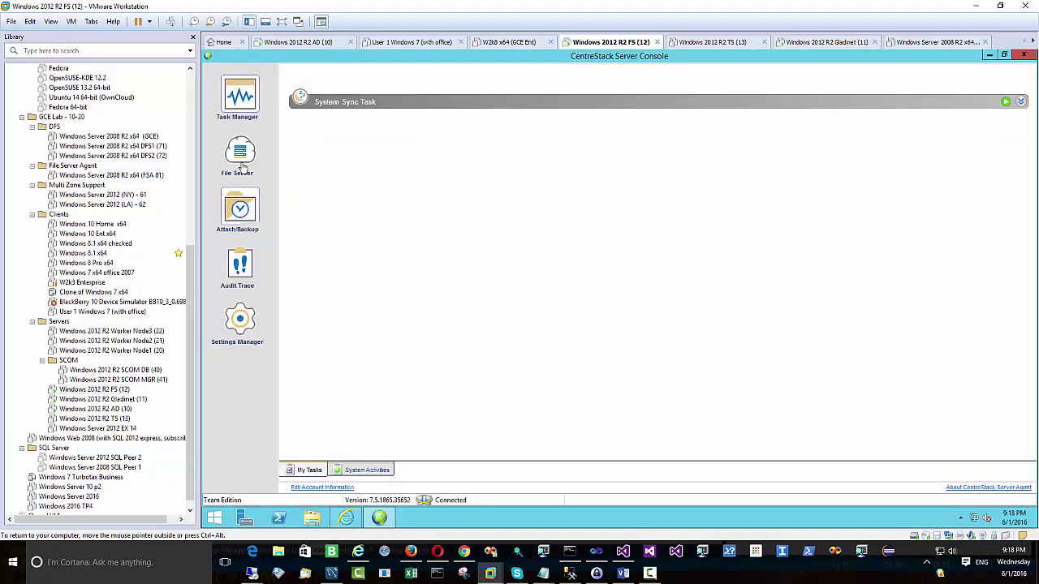
Start linking the attached FileServerShare cloud folder to a local folder
{"action": "left_click", "coordinate": [239, 212]}
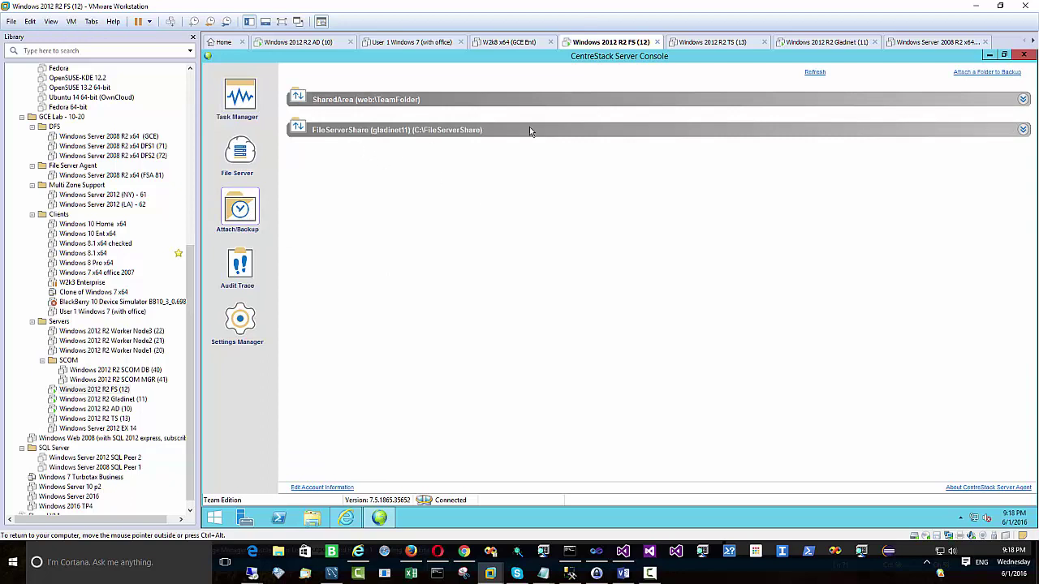
{"action": "left_click", "coordinate": [1022, 130]}
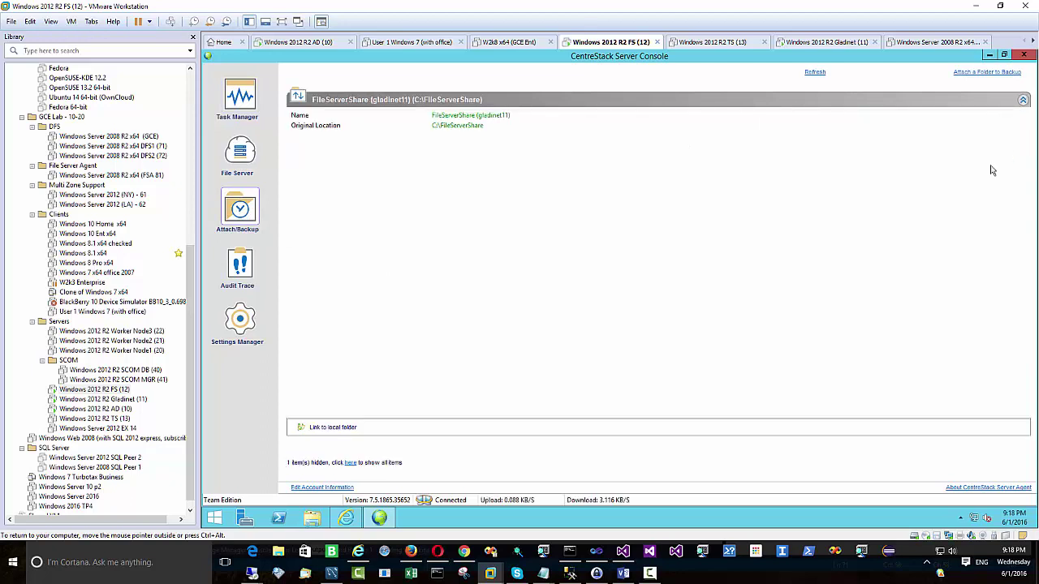
{"action": "left_click", "coordinate": [328, 428]}
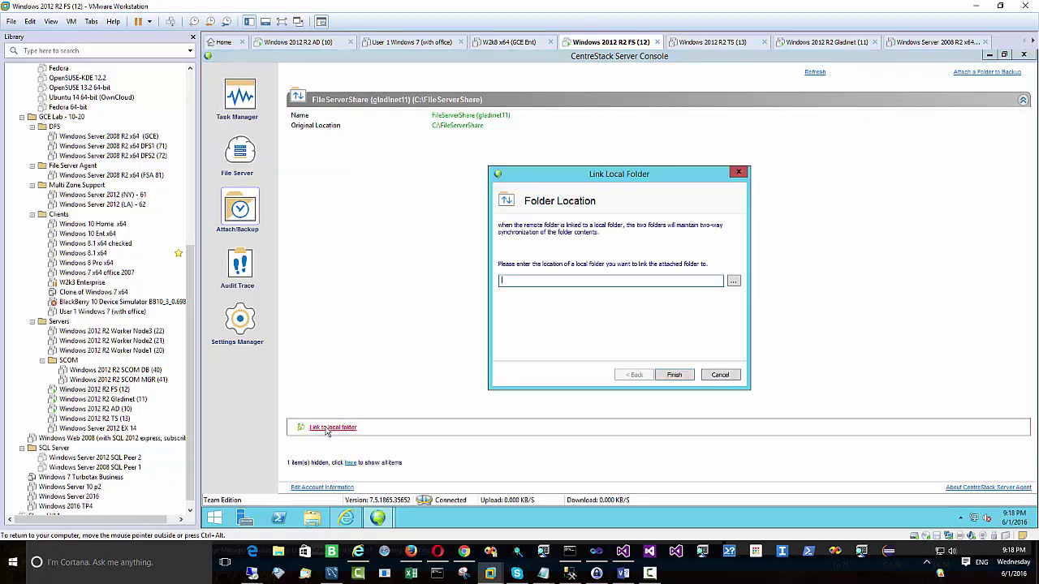
{"action": "left_click", "coordinate": [733, 281]}
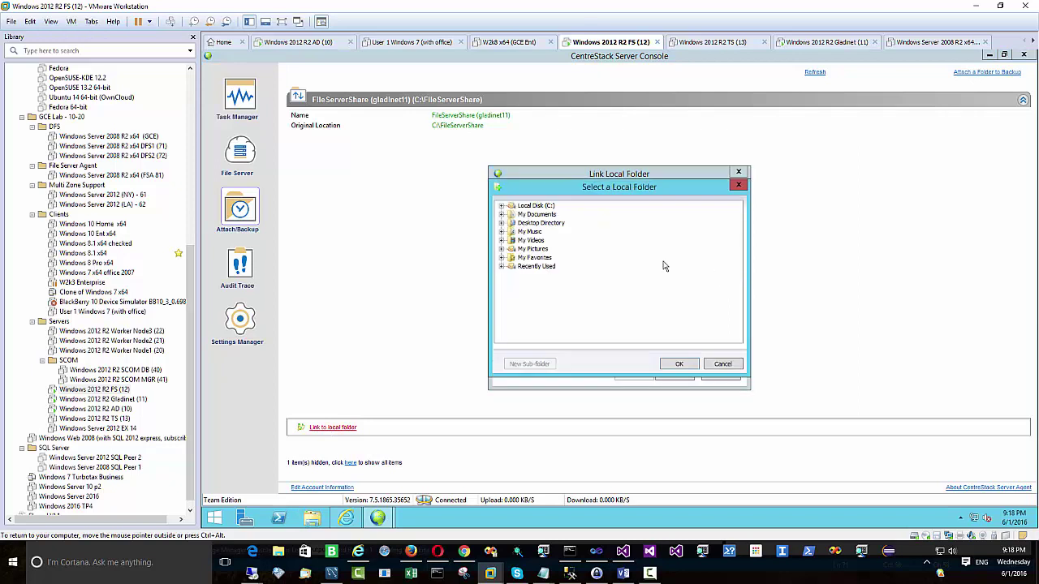
Select C:\FileServerShare as the local folder, then reopen the folder picker
{"action": "double_click", "coordinate": [538, 207]}
{"action": "left_click", "coordinate": [532, 365]}
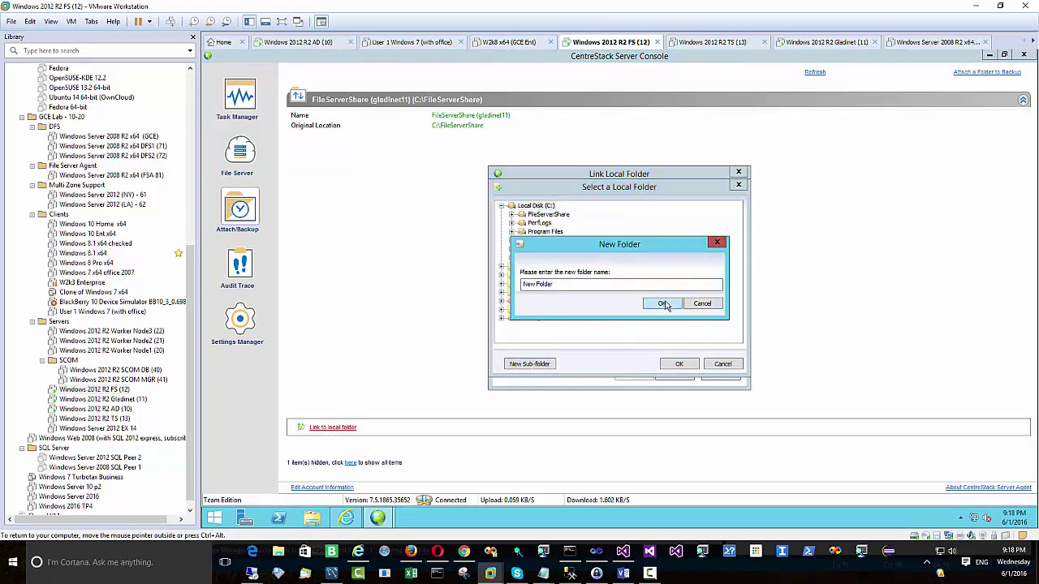
{"action": "left_click", "coordinate": [705, 304]}
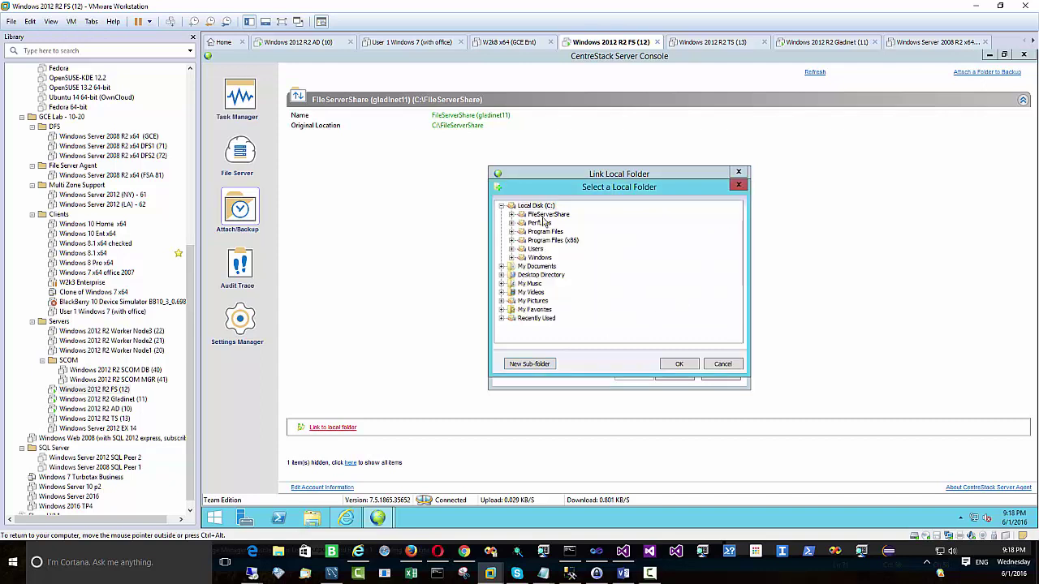
{"action": "left_click", "coordinate": [544, 216]}
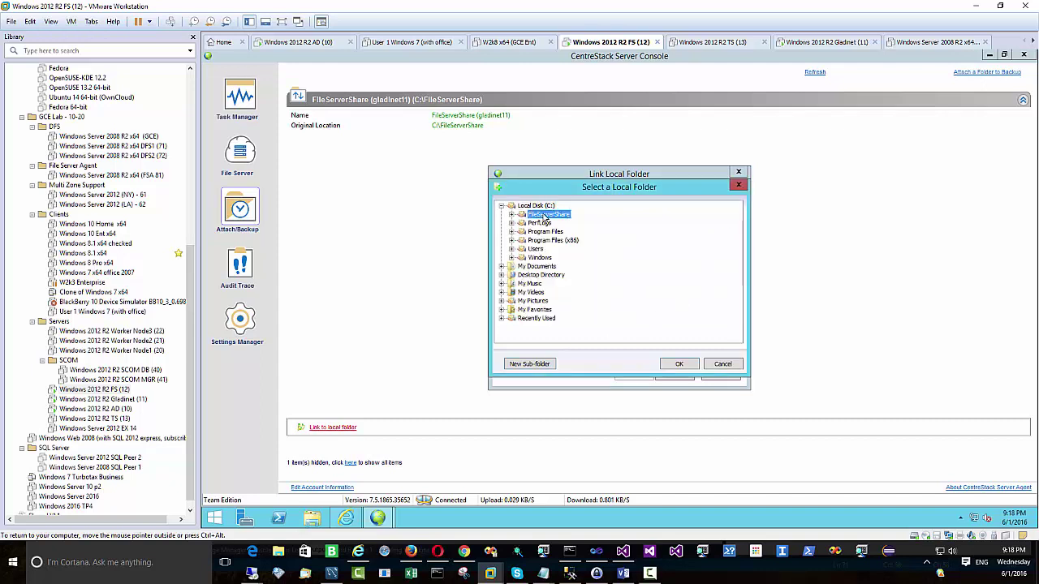
{"action": "left_click", "coordinate": [680, 365]}
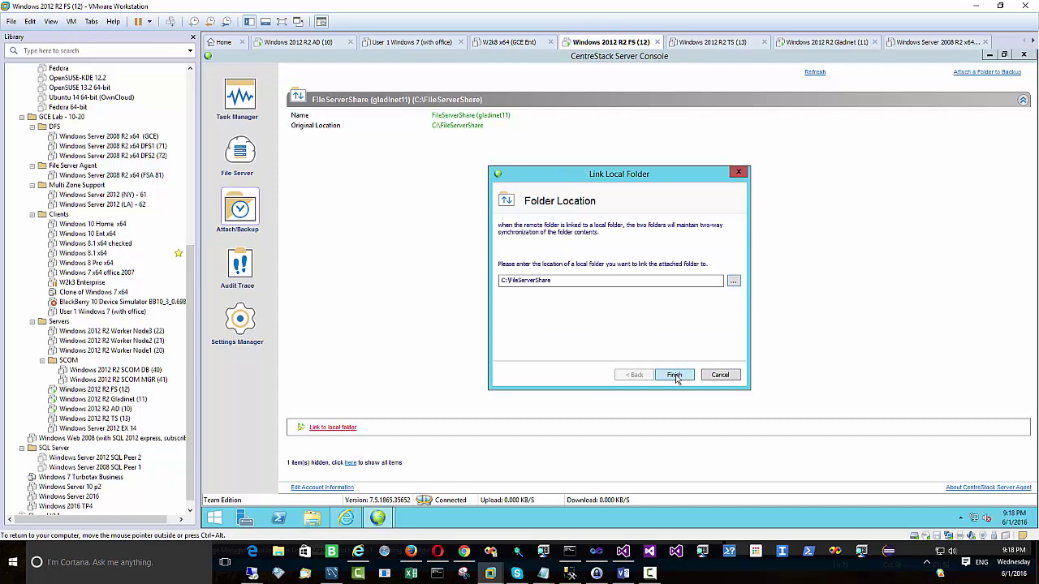
{"action": "left_click", "coordinate": [733, 281]}
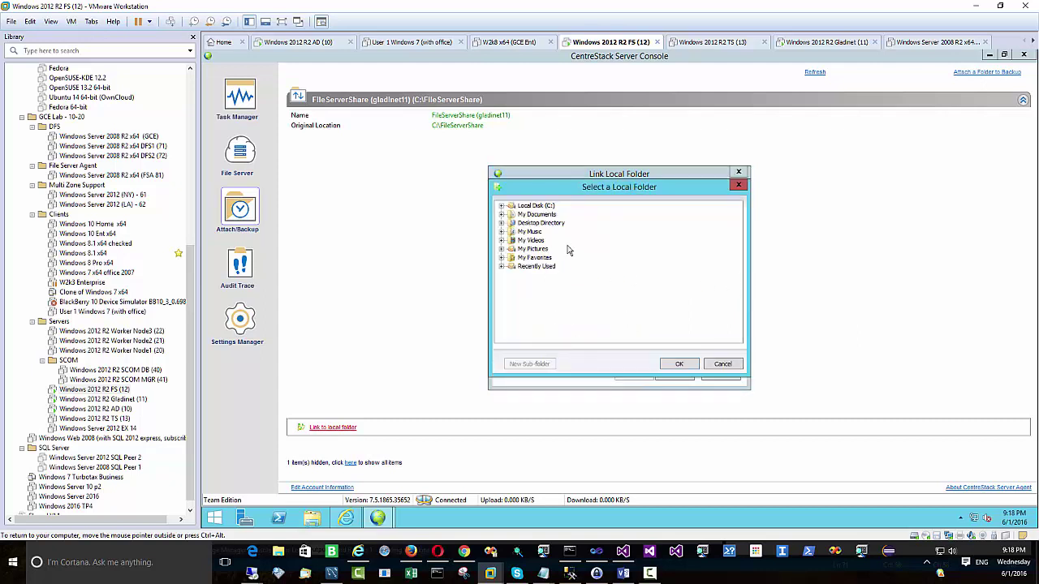
Create the C:\FileServerShare2 folder and link the FileServerShare cloud folder to it
{"action": "double_click", "coordinate": [520, 202]}
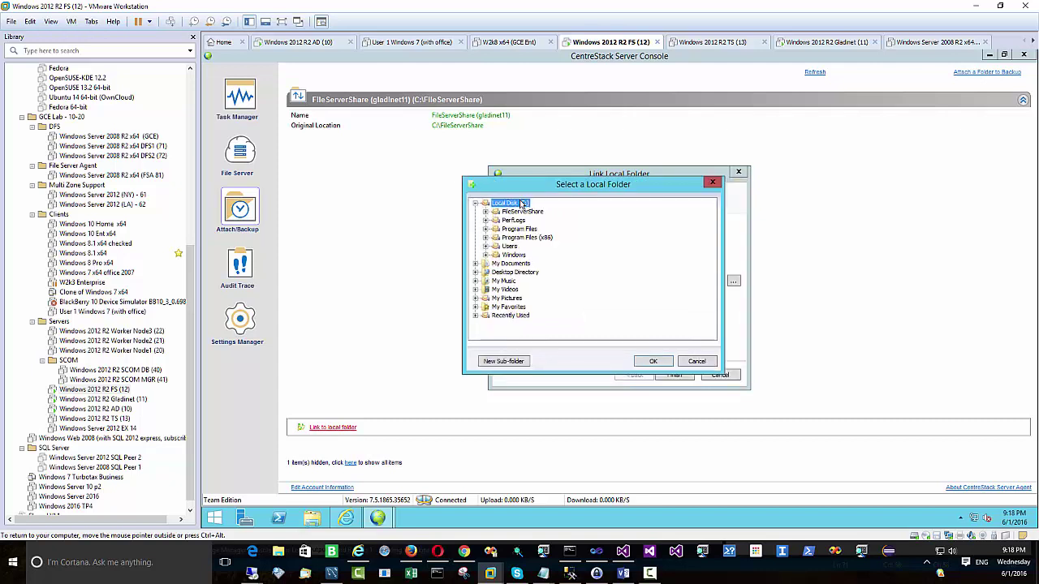
{"action": "left_click", "coordinate": [504, 361]}
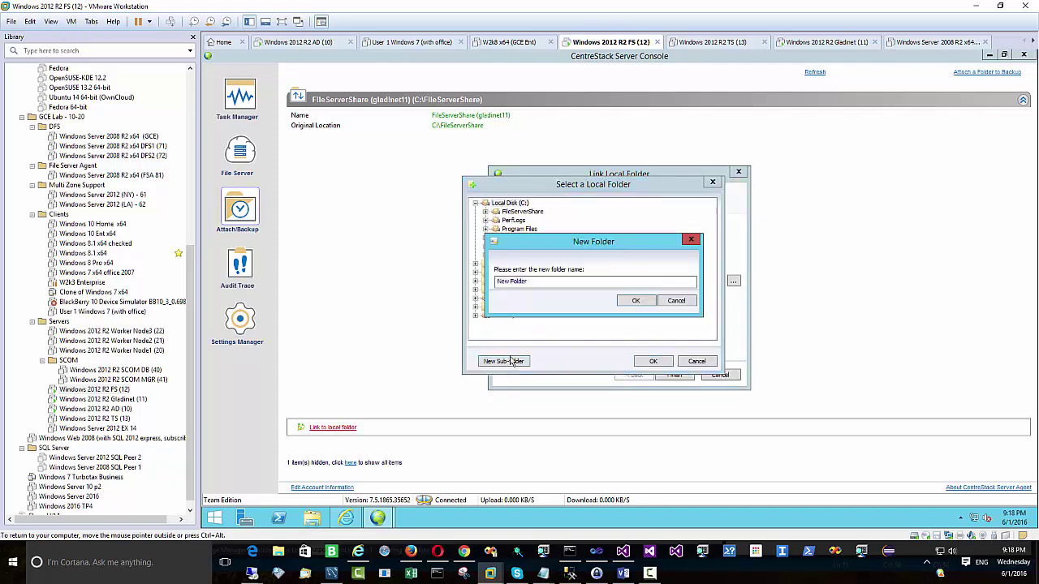
{"action": "left_click", "coordinate": [539, 281]}
{"action": "key", "text": "ctrl+a"}
{"action": "type", "text": "F"}
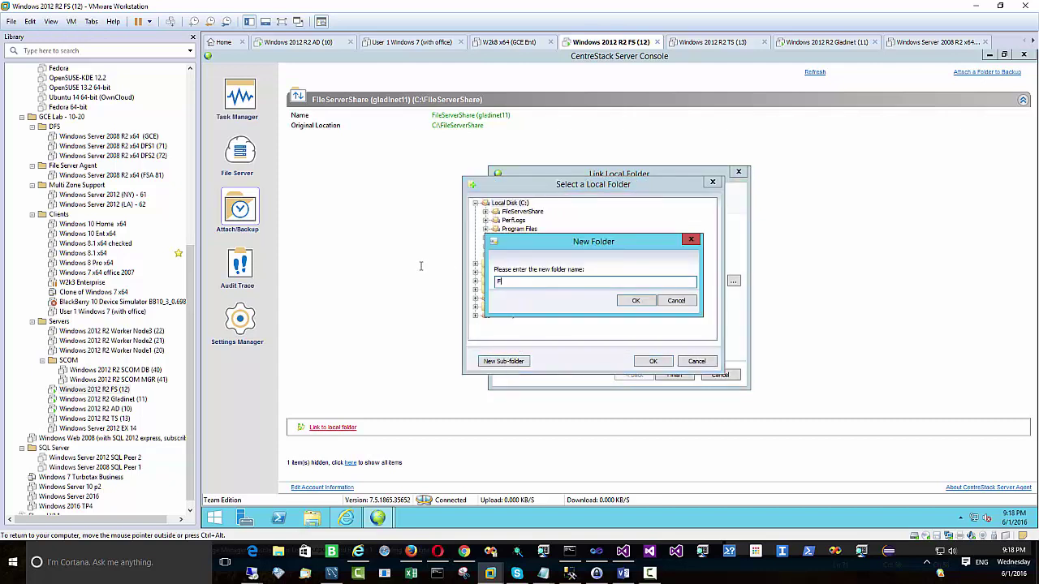
{"action": "type", "text": "ileServerShare2"}
{"action": "left_click", "coordinate": [635, 301]}
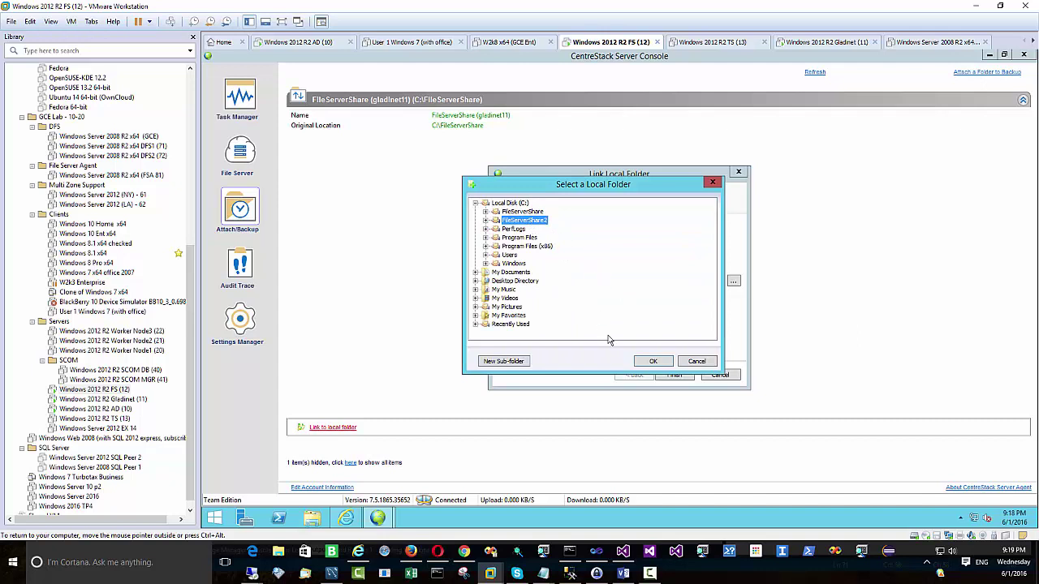
{"action": "left_click", "coordinate": [654, 362]}
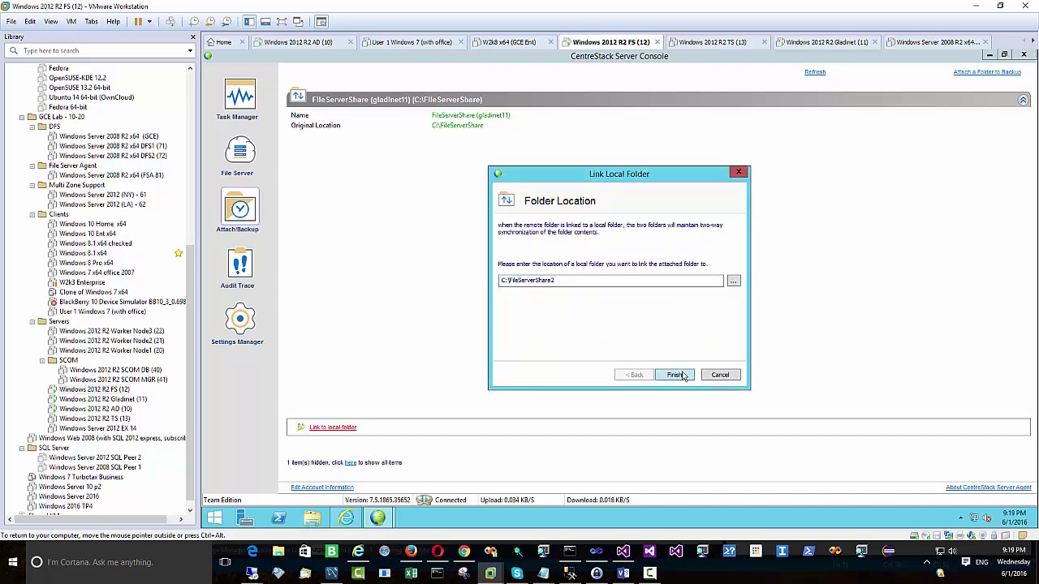
{"action": "left_click", "coordinate": [675, 375]}
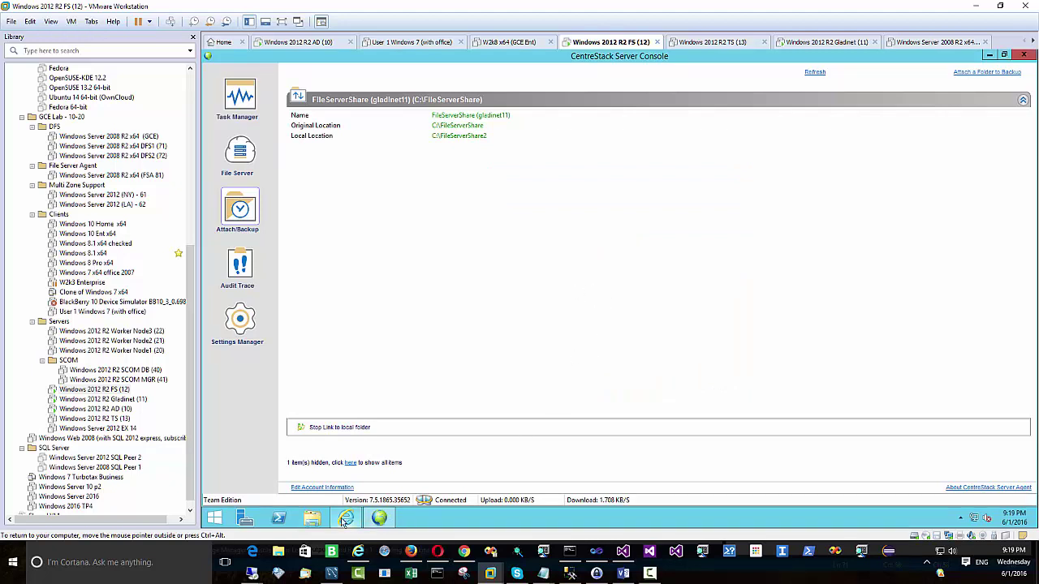
Open common_file from C:\FileServerShare2\common_folder in Notepad
{"action": "left_click", "coordinate": [311, 517]}
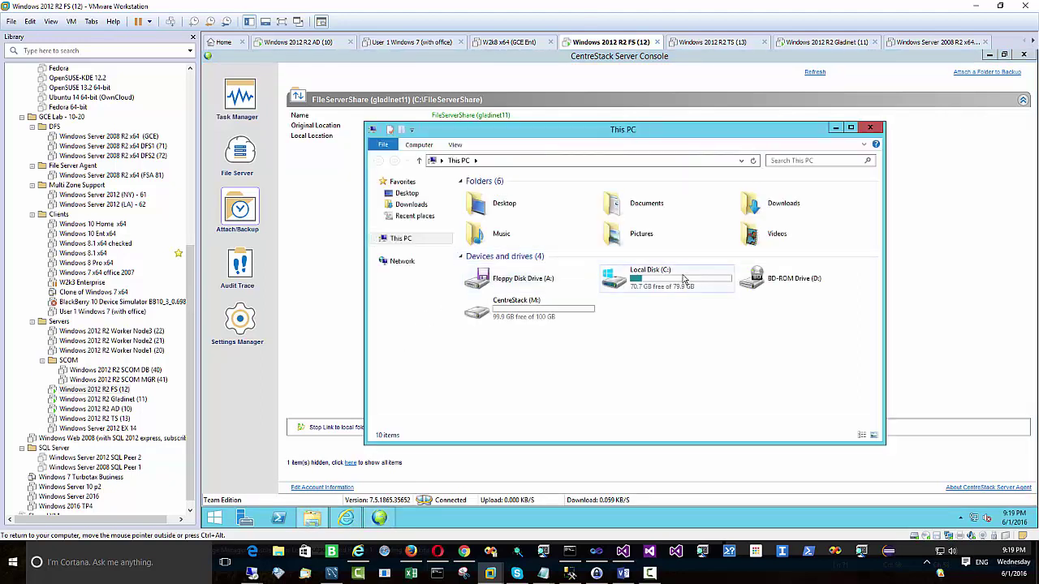
{"action": "double_click", "coordinate": [680, 280]}
{"action": "double_click", "coordinate": [521, 206]}
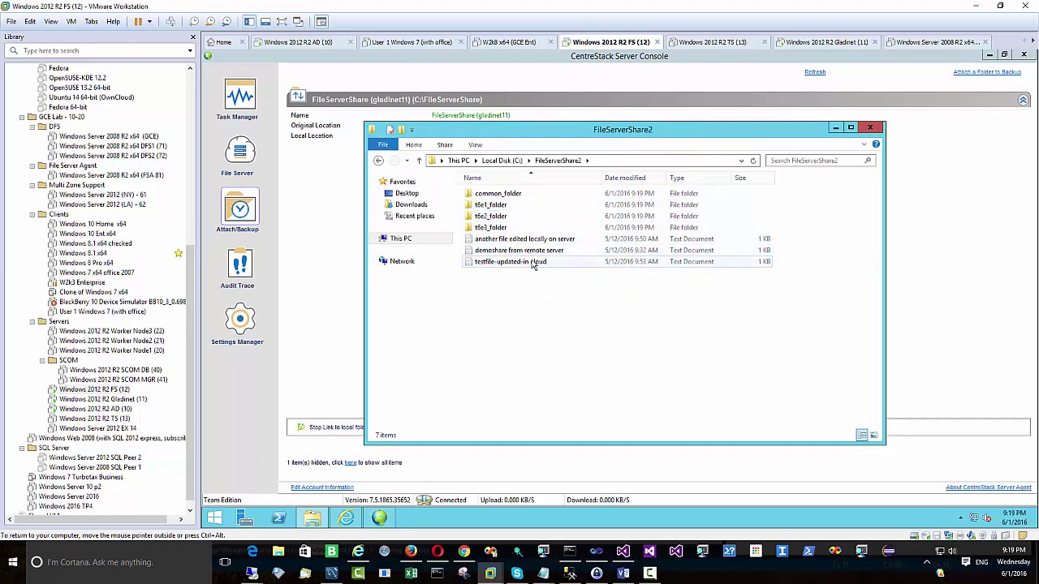
{"action": "double_click", "coordinate": [497, 194]}
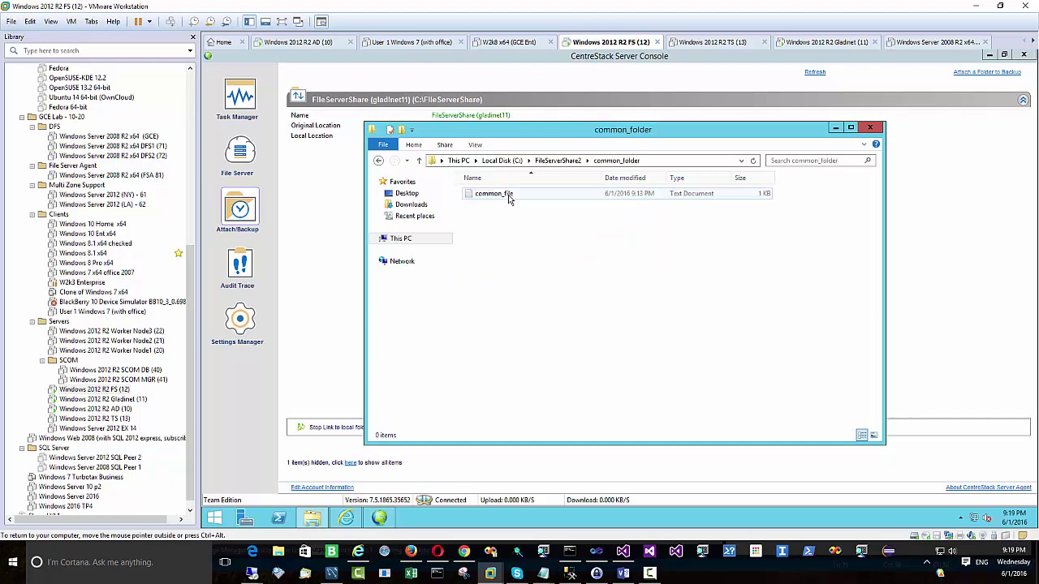
{"action": "double_click", "coordinate": [506, 195]}
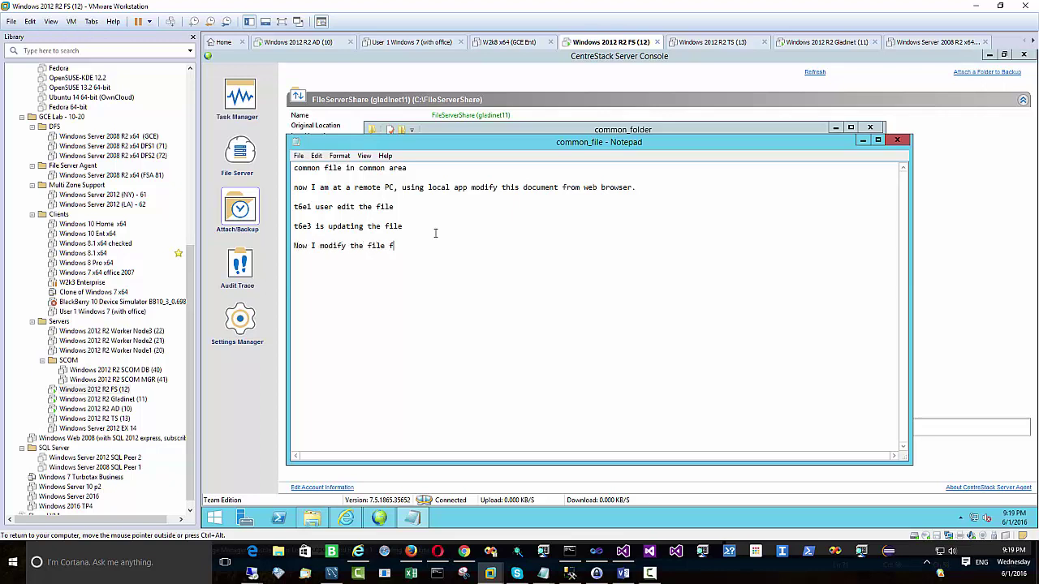
Append the line 'Now I modify the file from my brand new file server', save, and close Notepad
{"action": "type", "text": "dn"}
{"action": "left_click", "coordinate": [299, 155]}
{"action": "left_click", "coordinate": [341, 197]}
{"action": "left_click", "coordinate": [896, 141]}
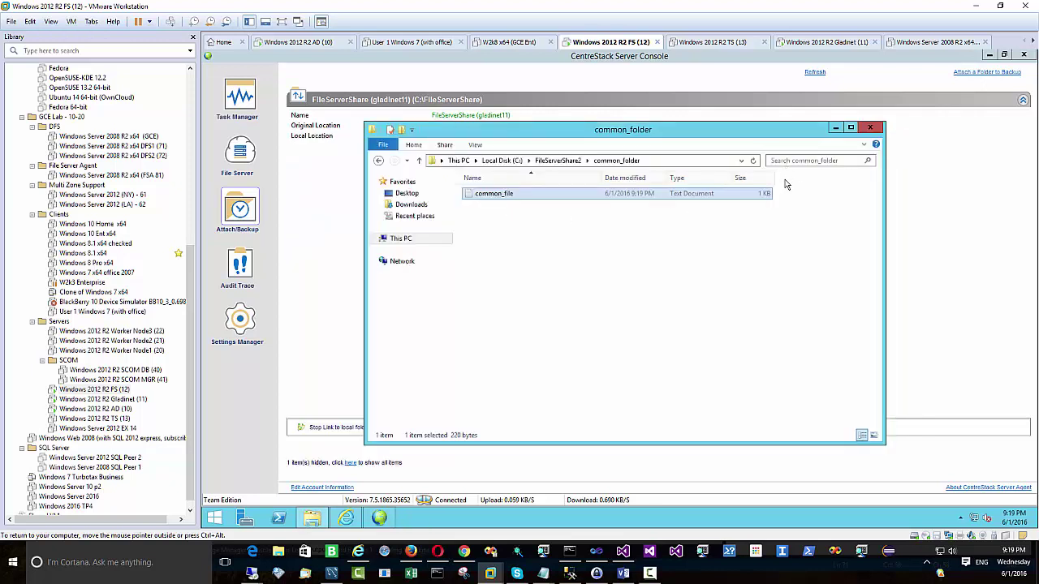
{"action": "left_click", "coordinate": [464, 551]}
Open the tenant management Dashboard from the gear menu, listing gladinet11 among two server agents
{"action": "left_click", "coordinate": [967, 52]}
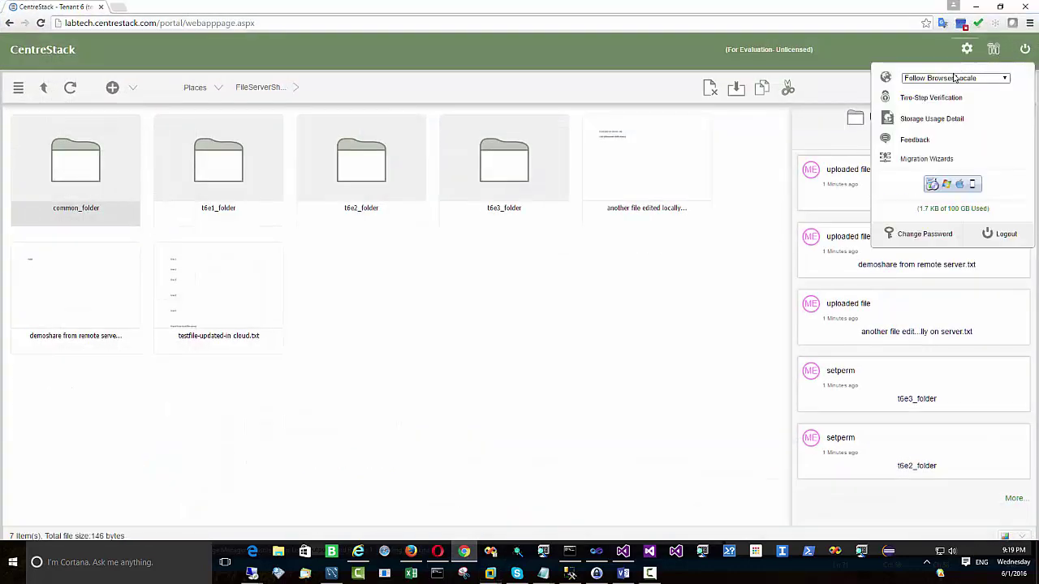
{"action": "left_click", "coordinate": [991, 52]}
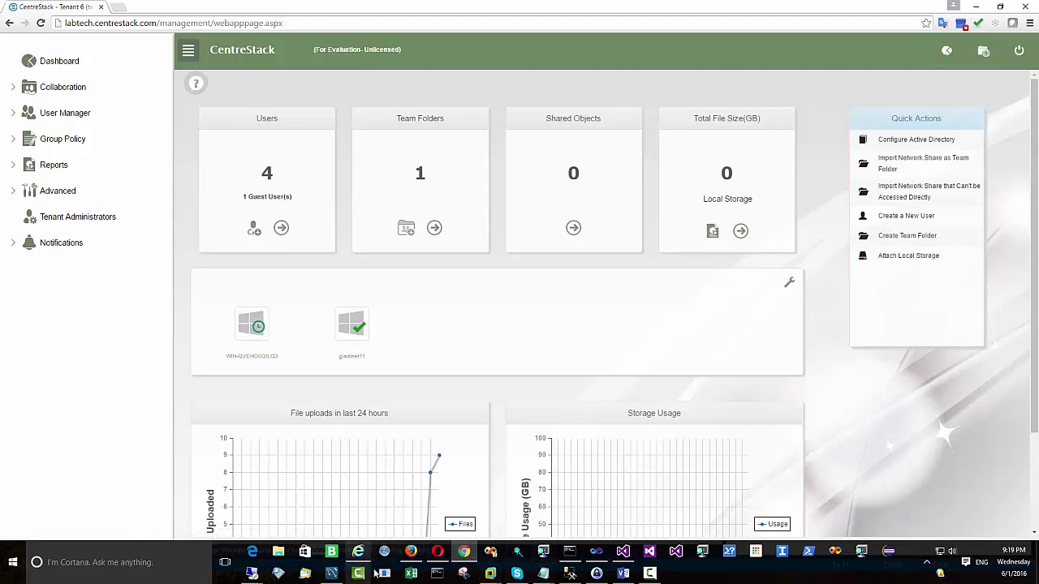
On the Gladinet (11) VM, check common_file's contents, then close Notepad and the common_folder window
{"action": "mouse_move", "coordinate": [492, 574]}
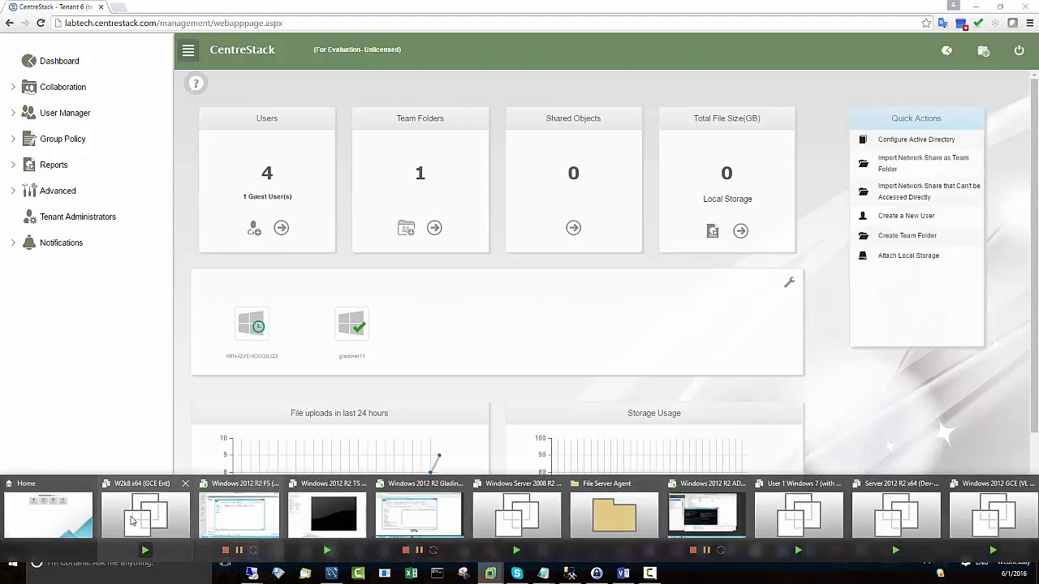
{"action": "left_click", "coordinate": [71, 519]}
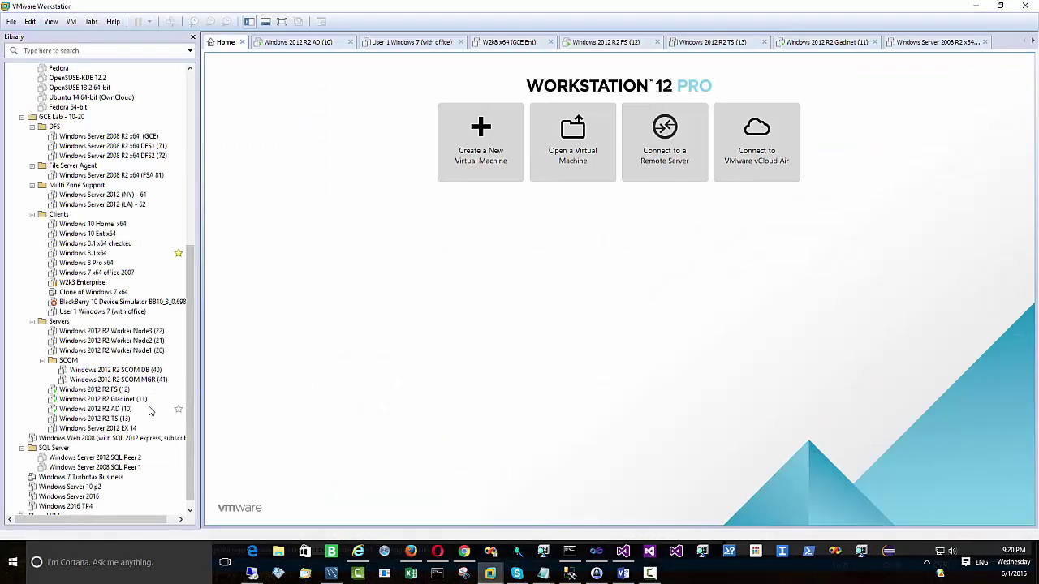
{"action": "left_click", "coordinate": [122, 399]}
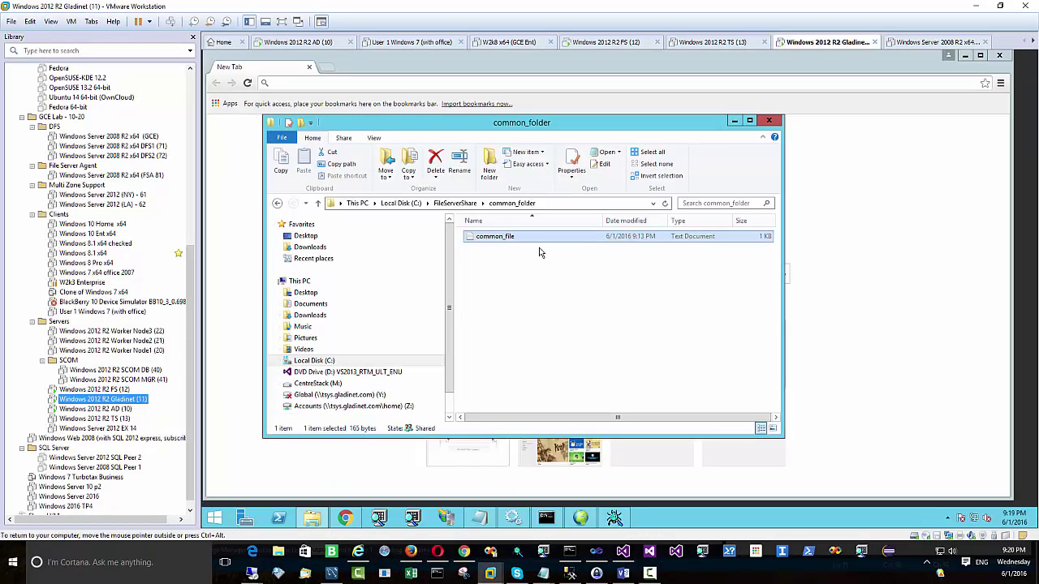
{"action": "double_click", "coordinate": [533, 239]}
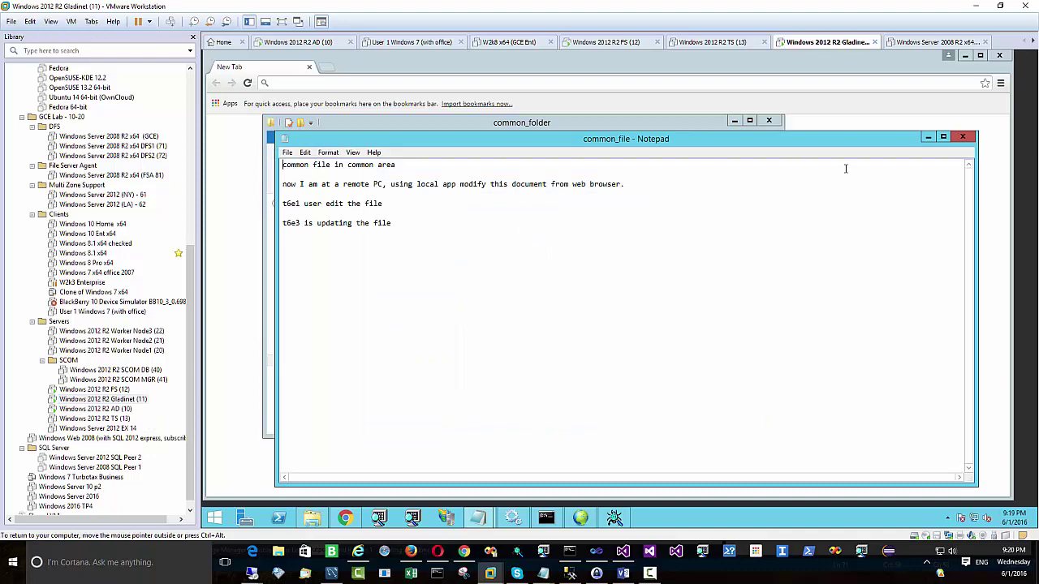
{"action": "left_click", "coordinate": [963, 138]}
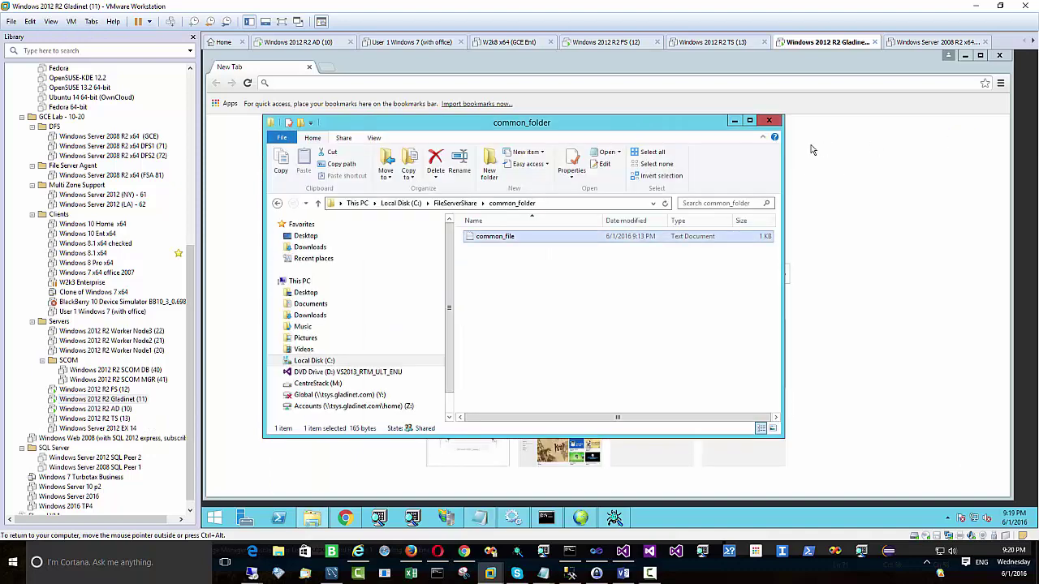
{"action": "left_click", "coordinate": [770, 122]}
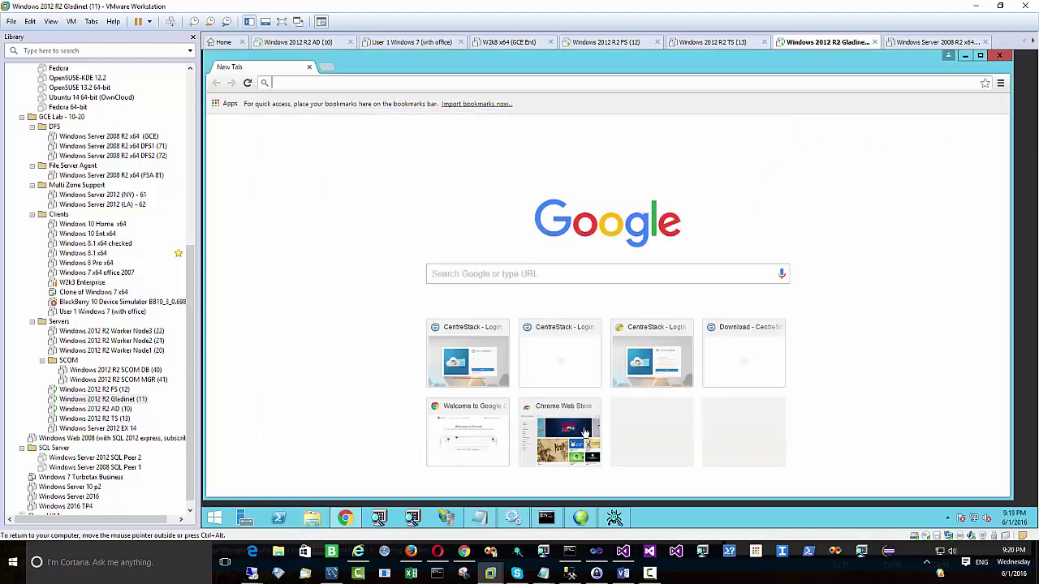
Preview common_file.txt in FileServerShare (gladinet11)/common_folder and highlight its newest line
{"action": "left_click", "coordinate": [503, 467]}
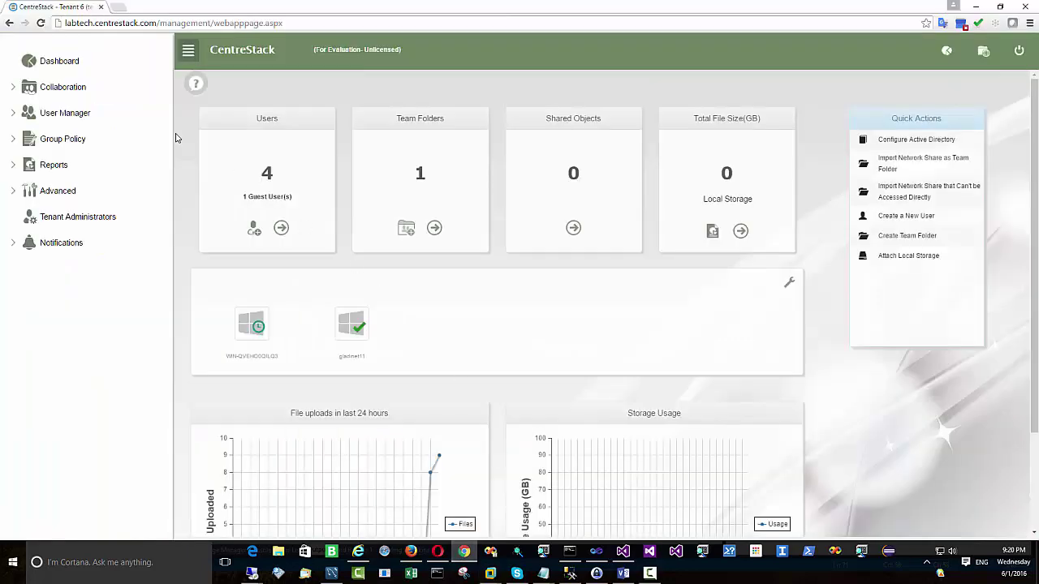
{"action": "left_click", "coordinate": [983, 51]}
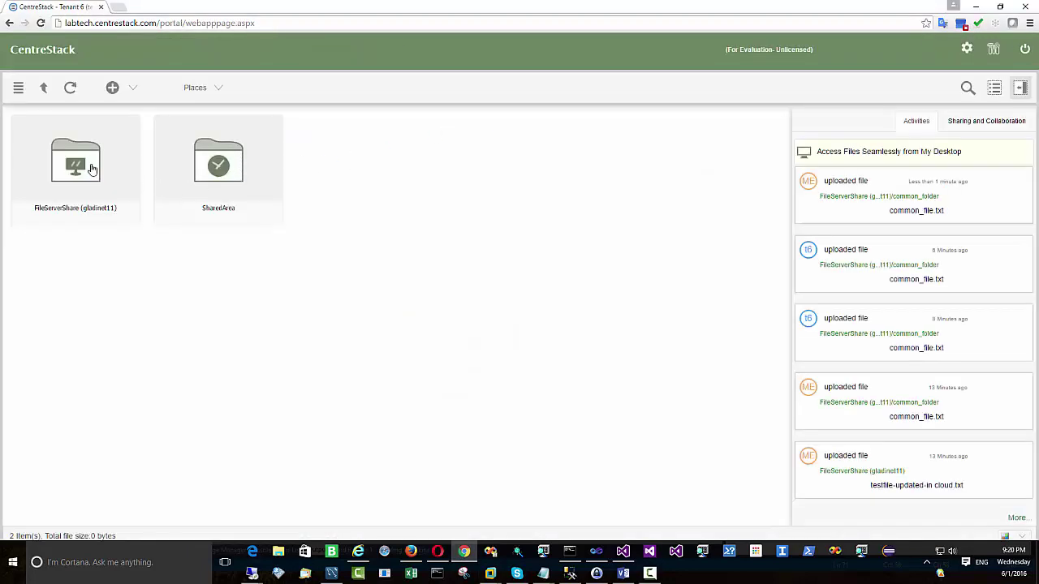
{"action": "left_click", "coordinate": [92, 169]}
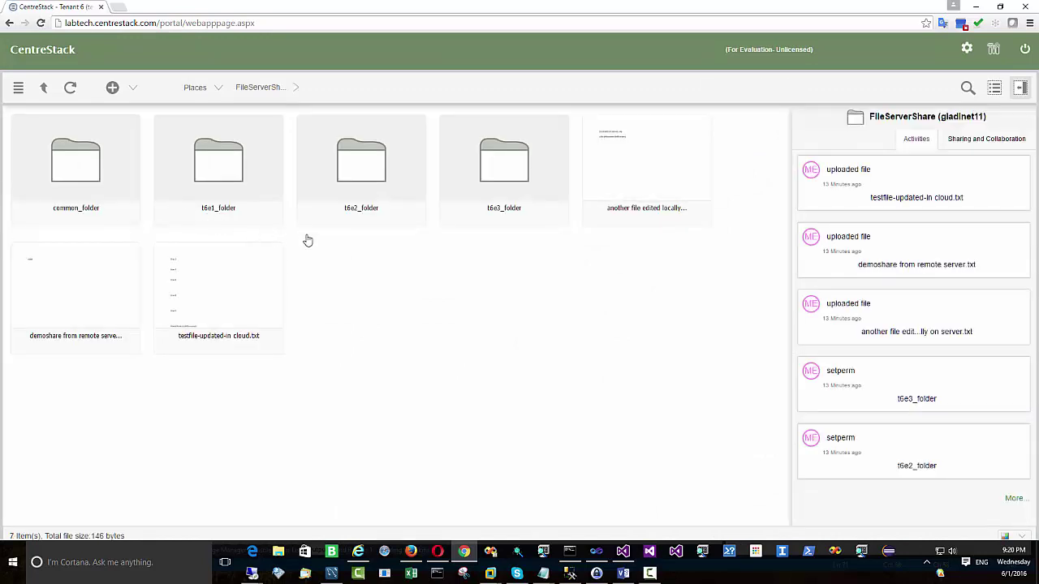
{"action": "double_click", "coordinate": [65, 168]}
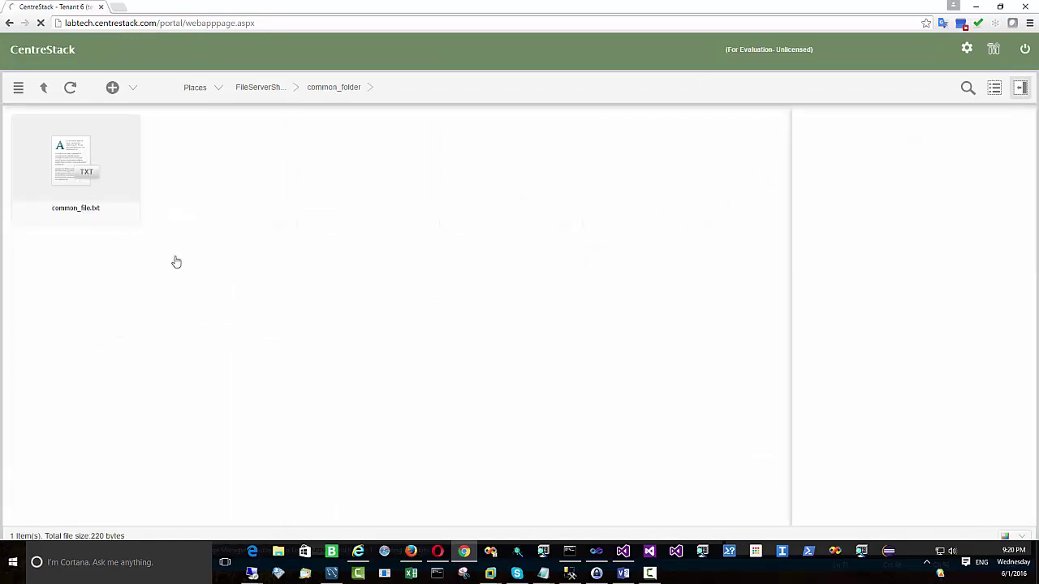
{"action": "left_click", "coordinate": [92, 167]}
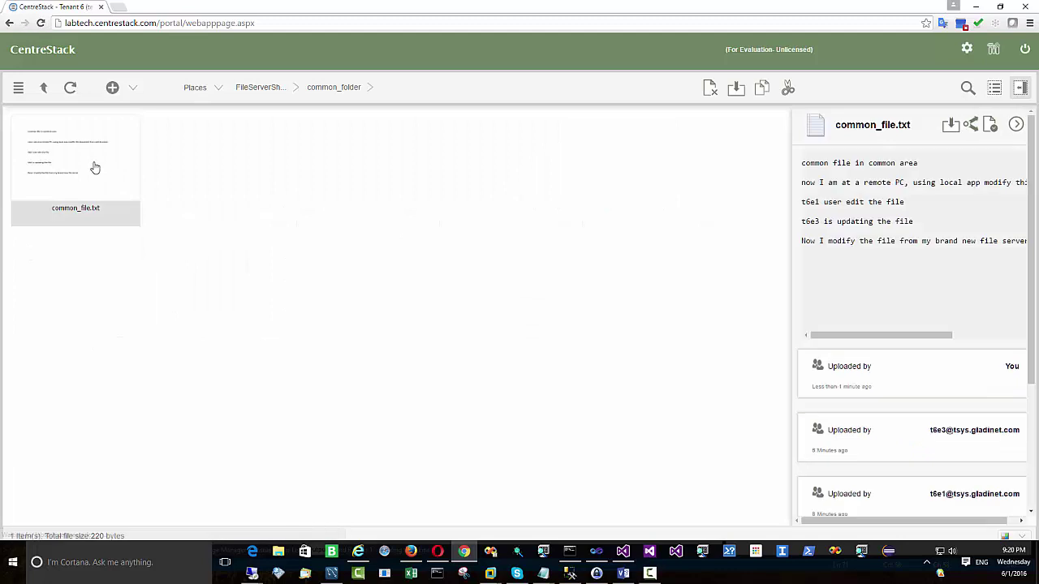
{"action": "left_click_drag", "start_coordinate": [802, 240], "coordinate": [1015, 241]}
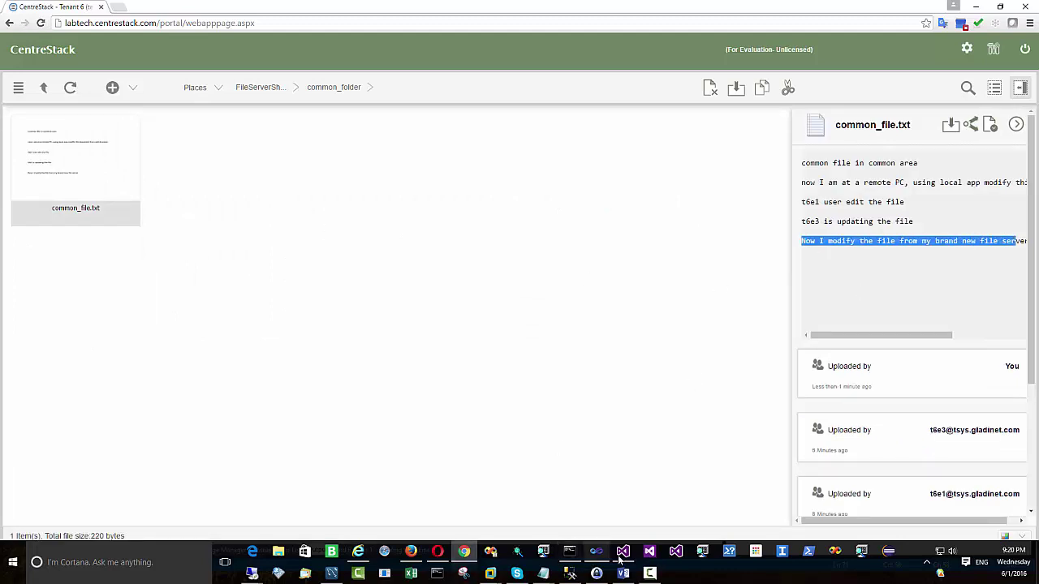
{"action": "left_click", "coordinate": [490, 572]}
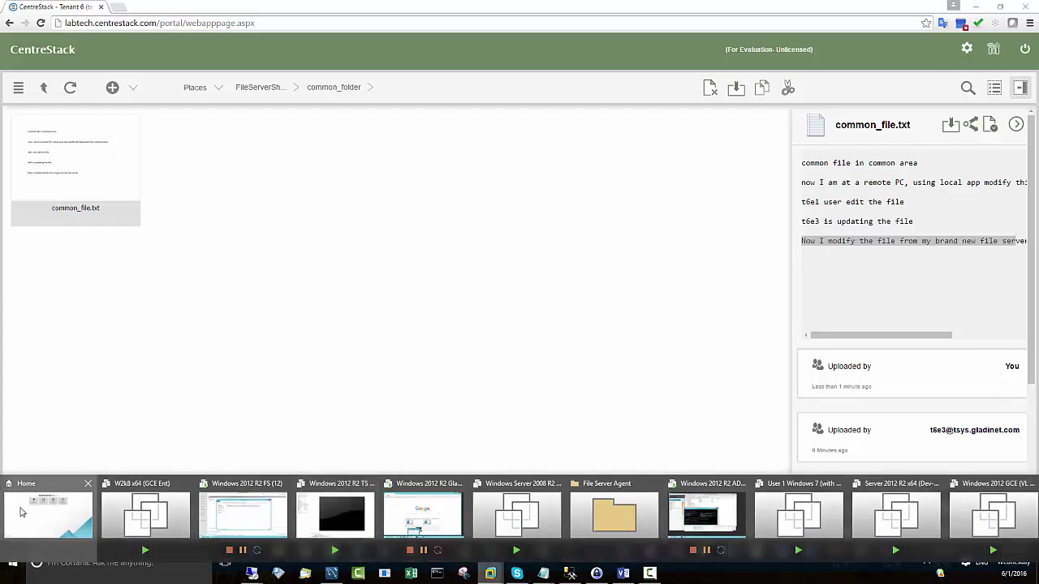
{"action": "left_click", "coordinate": [49, 515]}
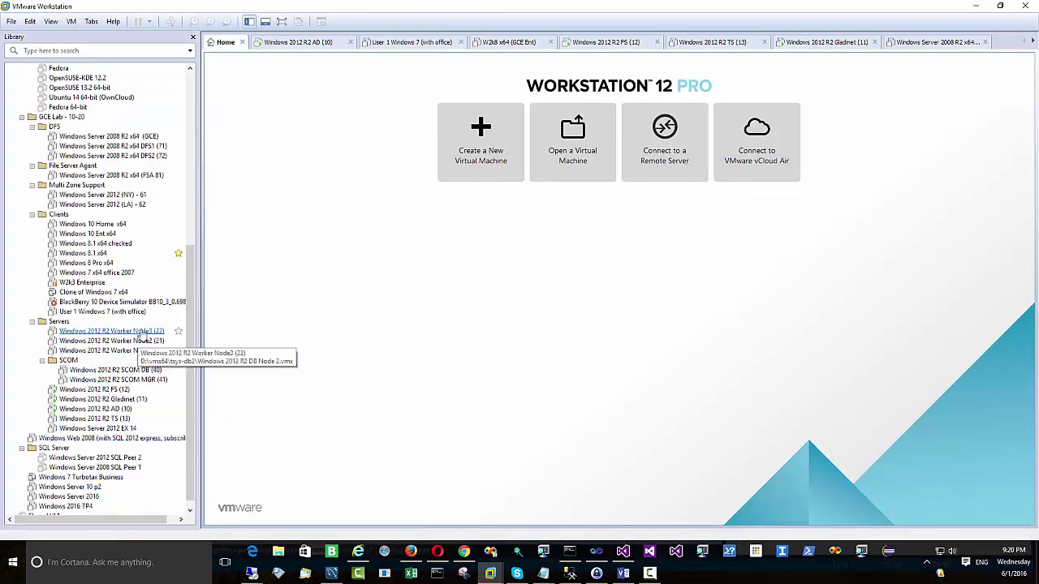
Refresh the CentreStack Server Console trace log with Query and select the newest download entry
{"action": "left_click", "coordinate": [117, 399]}
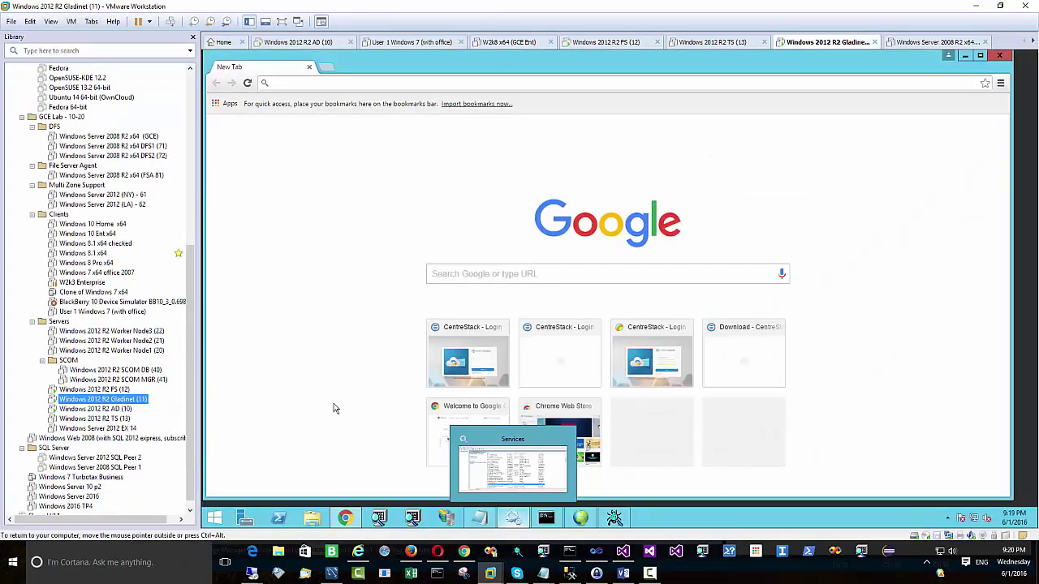
{"action": "left_click", "coordinate": [614, 517]}
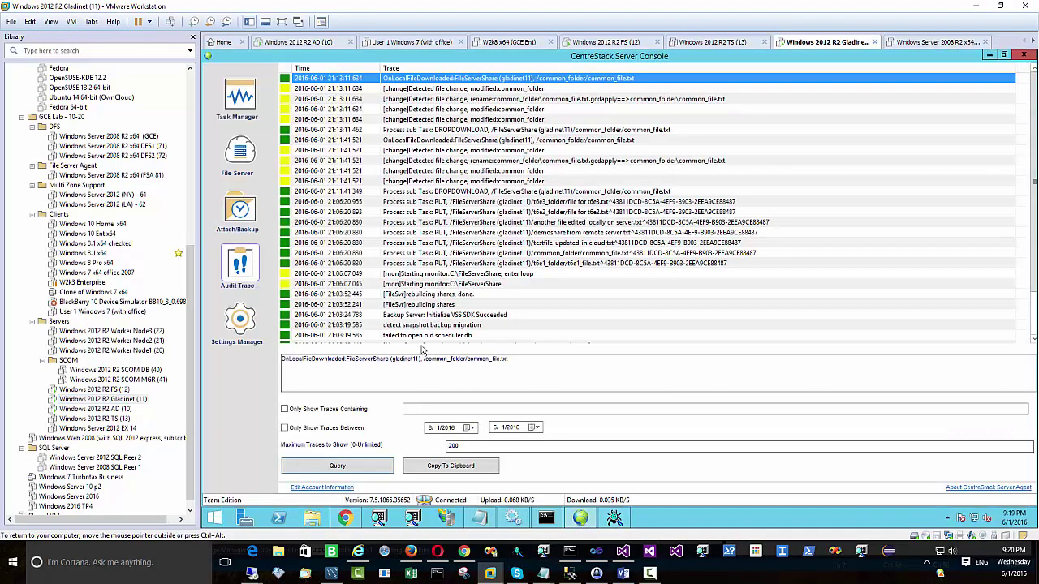
{"action": "left_click", "coordinate": [330, 466]}
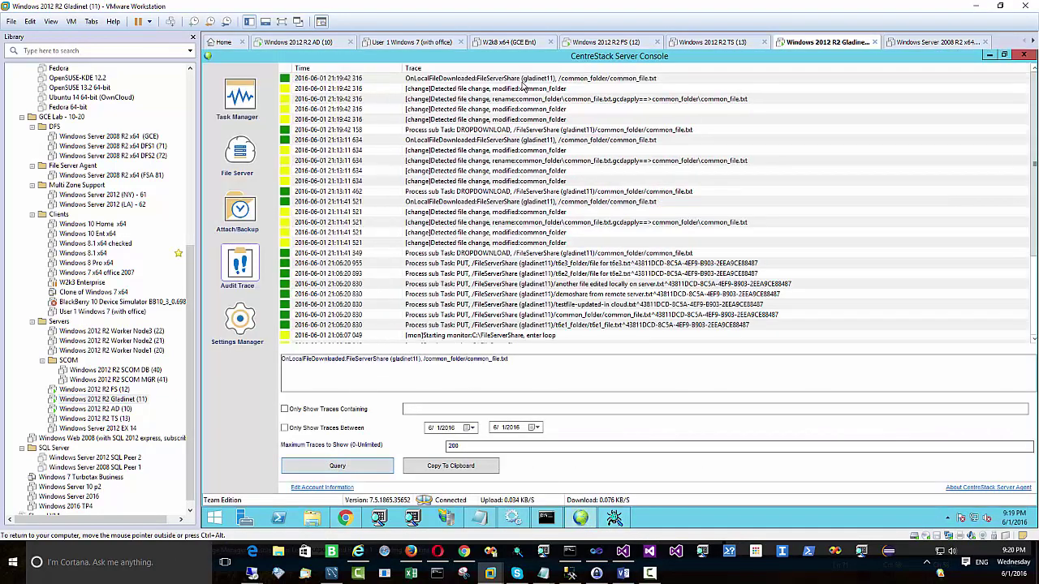
{"action": "left_click", "coordinate": [523, 78]}
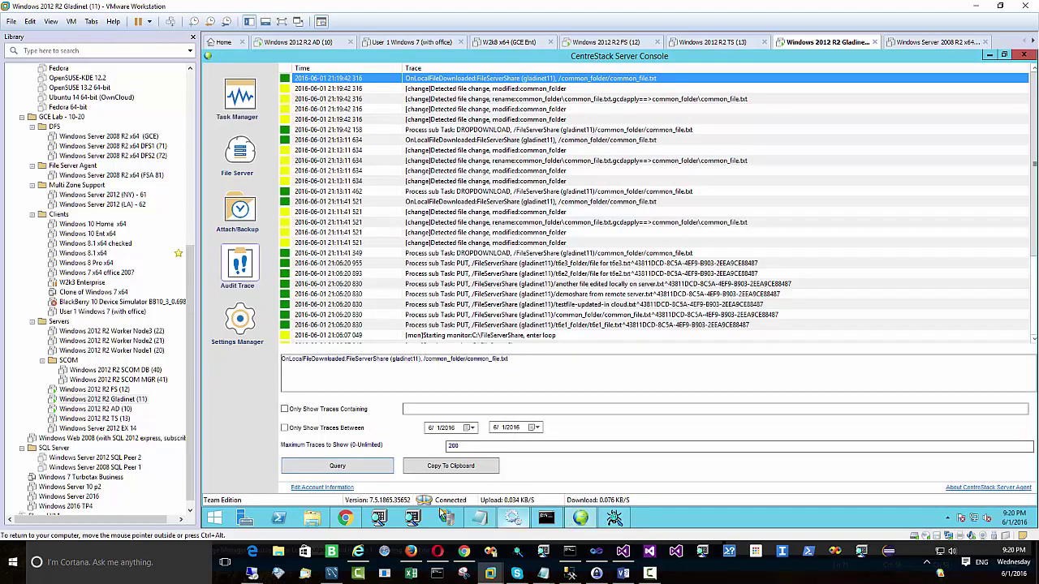
Open C:\FileServerShare\common_folder\common_file in Notepad and highlight the newly added line
{"action": "left_click", "coordinate": [311, 518]}
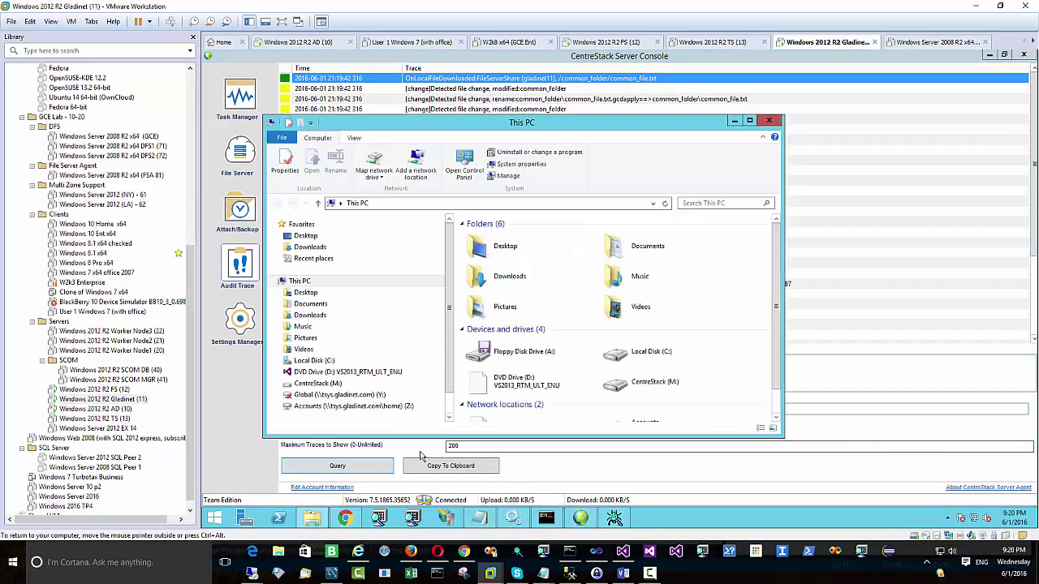
{"action": "double_click", "coordinate": [649, 357]}
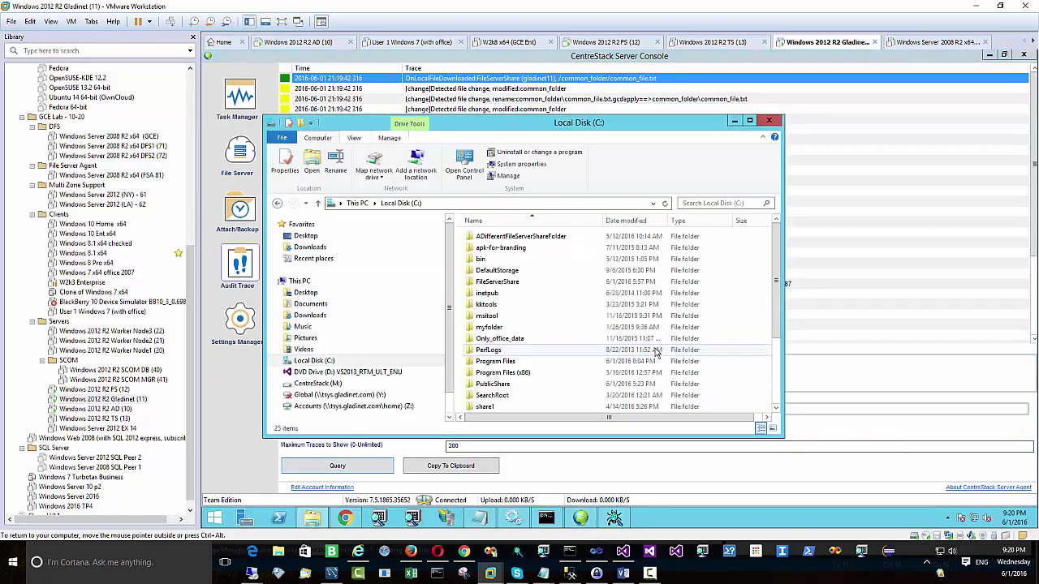
{"action": "double_click", "coordinate": [503, 282]}
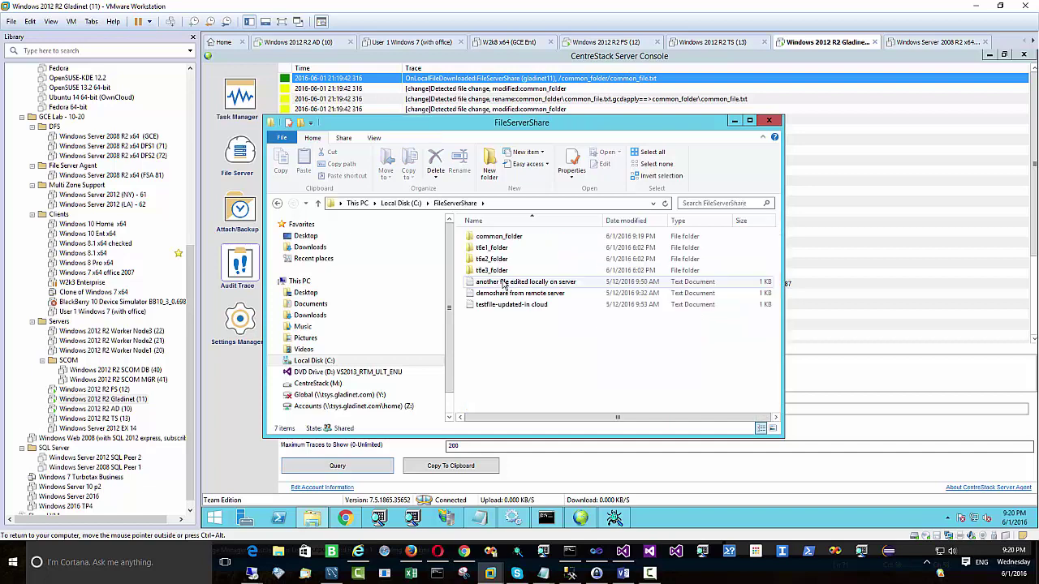
{"action": "left_click", "coordinate": [494, 238]}
{"action": "double_click", "coordinate": [493, 238]}
{"action": "double_click", "coordinate": [499, 237]}
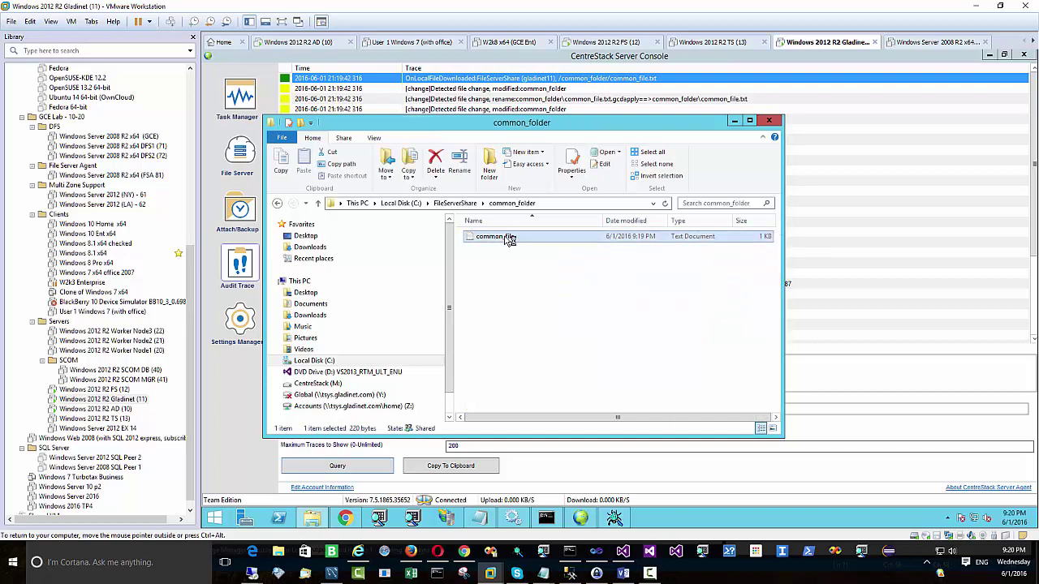
{"action": "left_click_drag", "start_coordinate": [513, 246], "coordinate": [280, 243]}
Run hostname in the Command Prompt and highlight the gladinet11 output
{"action": "left_click", "coordinate": [542, 523]}
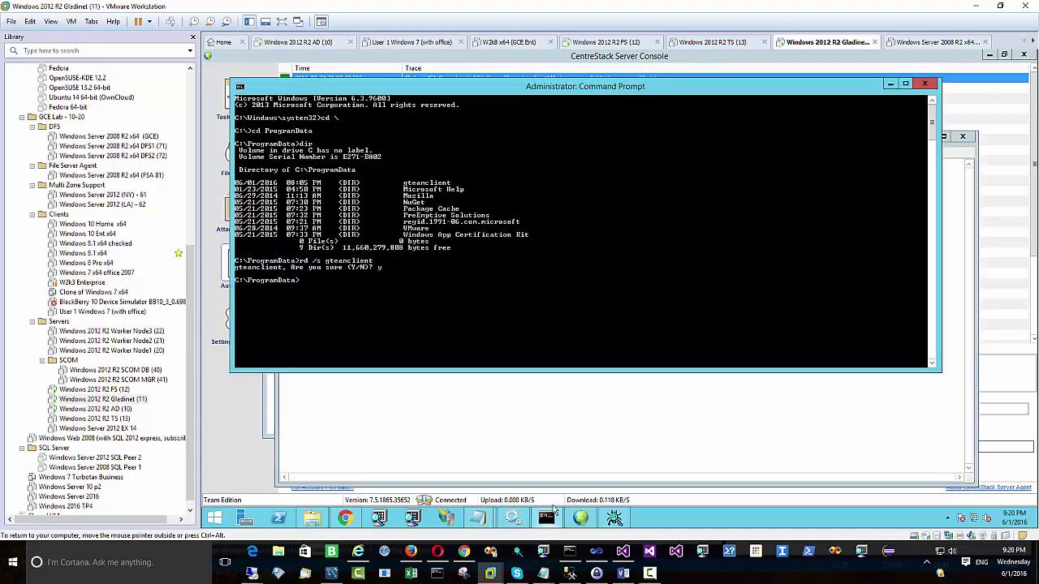
{"action": "left_click_drag", "start_coordinate": [506, 91], "coordinate": [748, 177]}
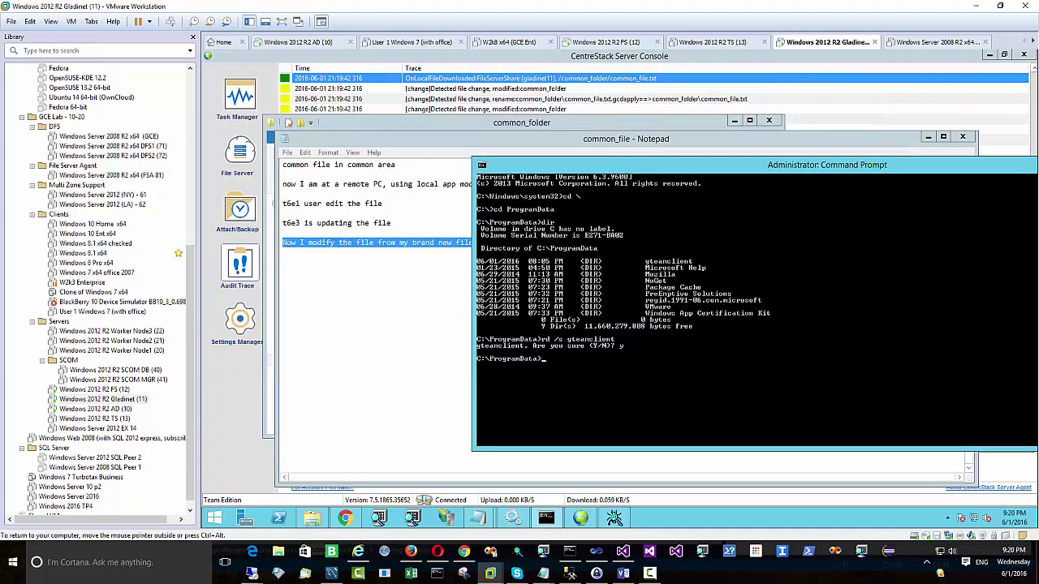
{"action": "type", "text": "hostname"}
{"action": "key", "text": "Return"}
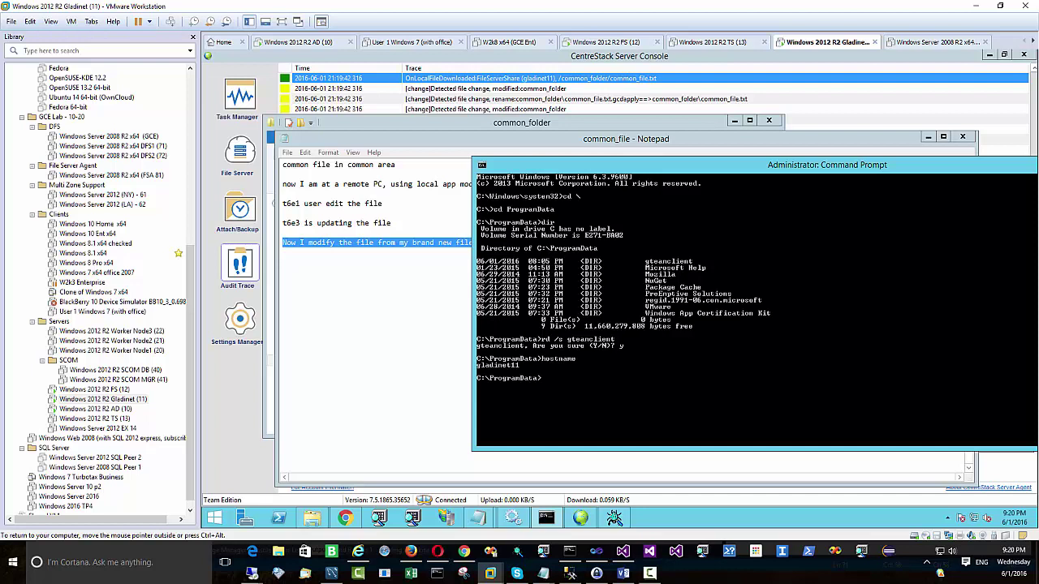
{"action": "left_click_drag", "start_coordinate": [477, 365], "coordinate": [533, 365]}
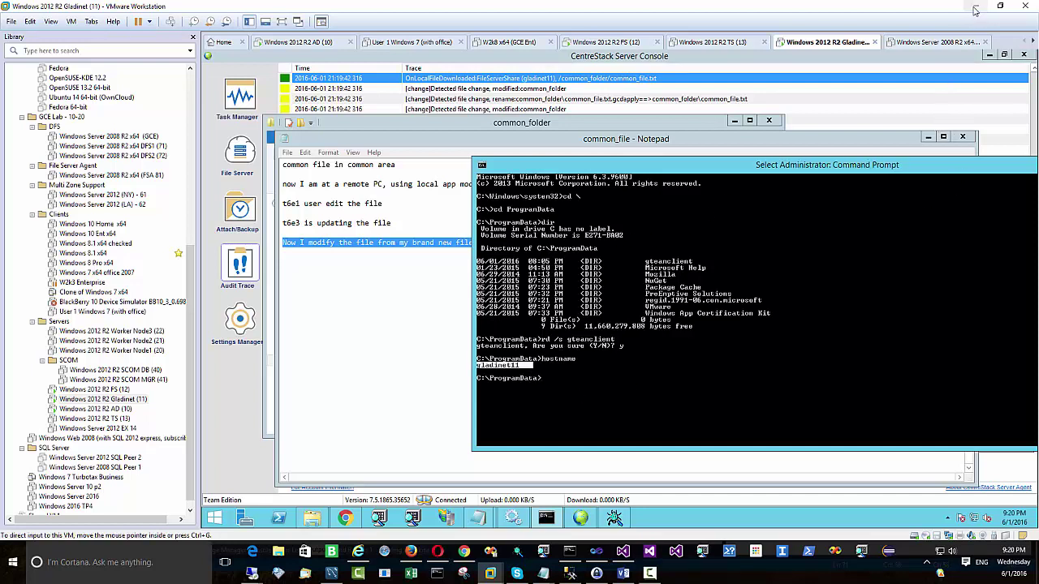
{"action": "left_click", "coordinate": [622, 572]}
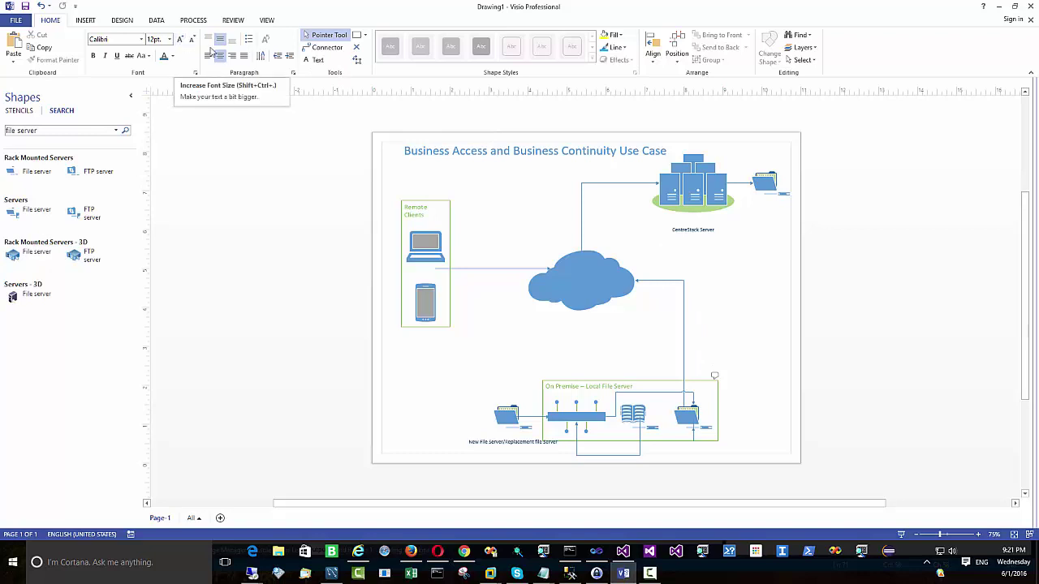
Add an 'Original Server' text box above the local file server
{"action": "left_click", "coordinate": [83, 21]}
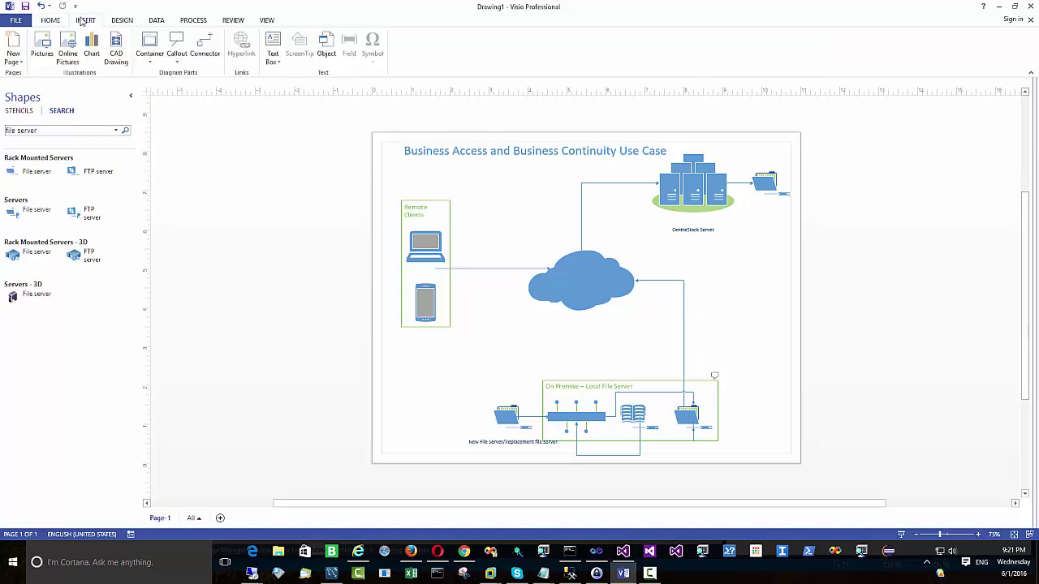
{"action": "left_click", "coordinate": [272, 45]}
{"action": "left_click", "coordinate": [699, 352]}
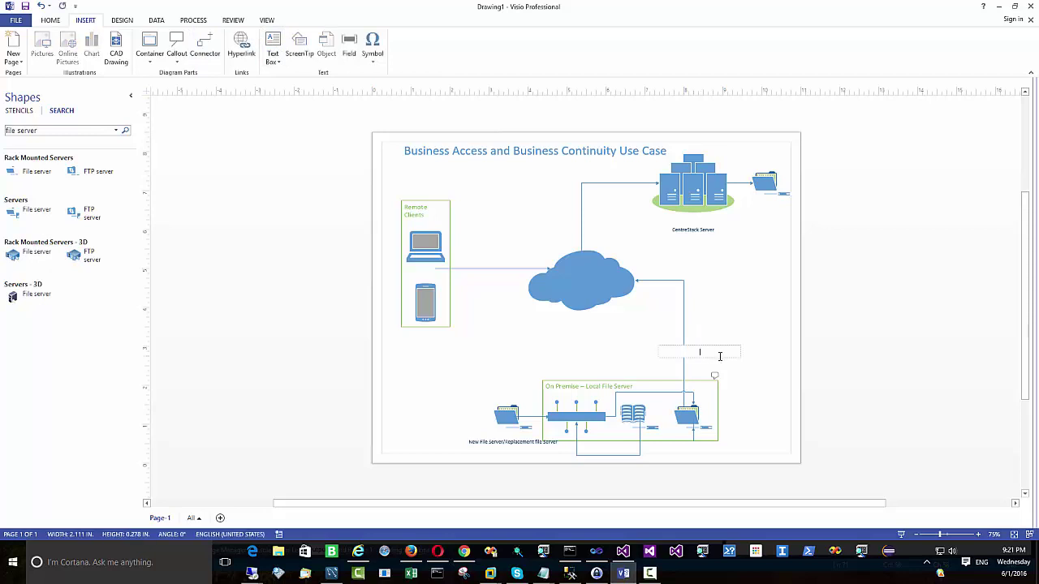
{"action": "type", "text": "Original Se"}
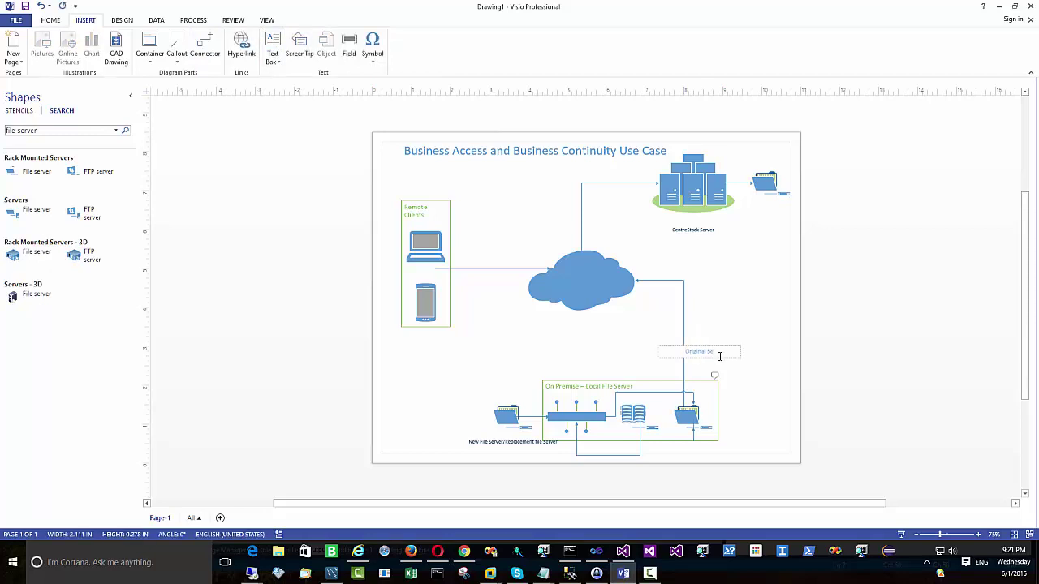
{"action": "type", "text": "rver"}
{"action": "left_click", "coordinate": [757, 263]}
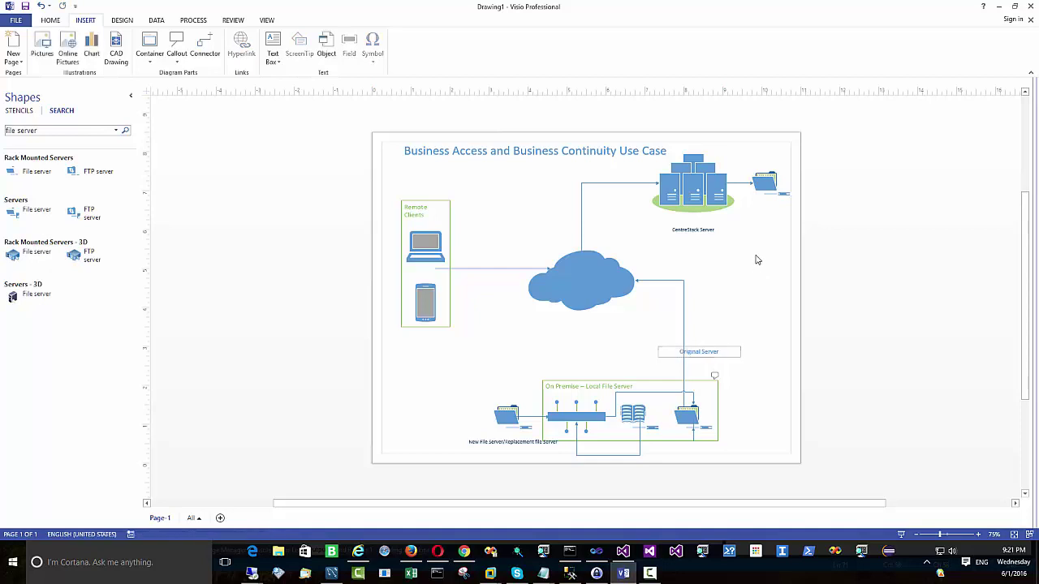
Add a 'Hybrid Cloud to Cloud Server' text box below the CentreStack server
{"action": "left_click", "coordinate": [272, 43]}
{"action": "left_click", "coordinate": [732, 216]}
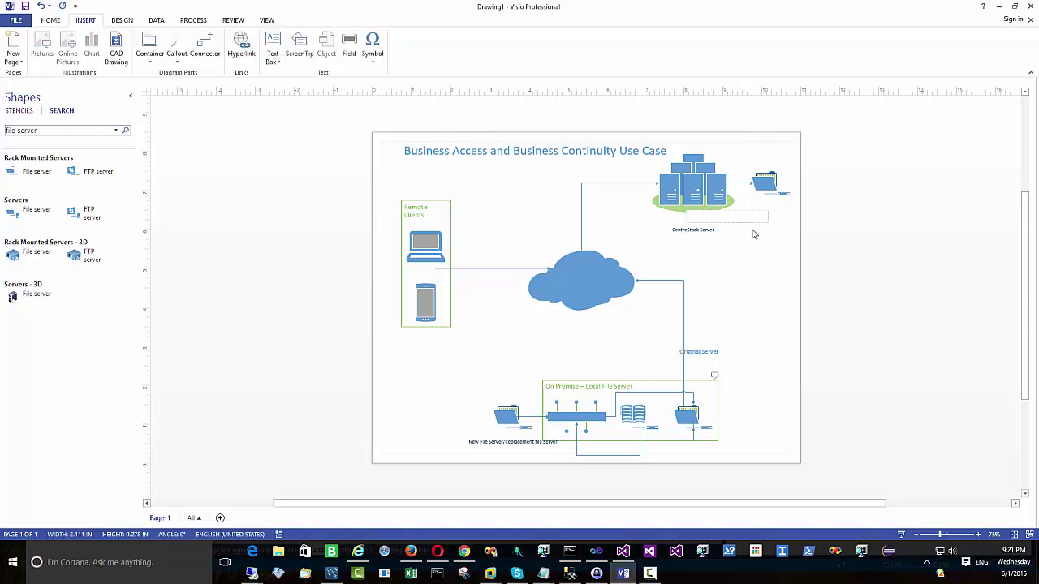
{"action": "type", "text": "Hybrid Cloud to Cloud Server"}
{"action": "left_click", "coordinate": [546, 354]}
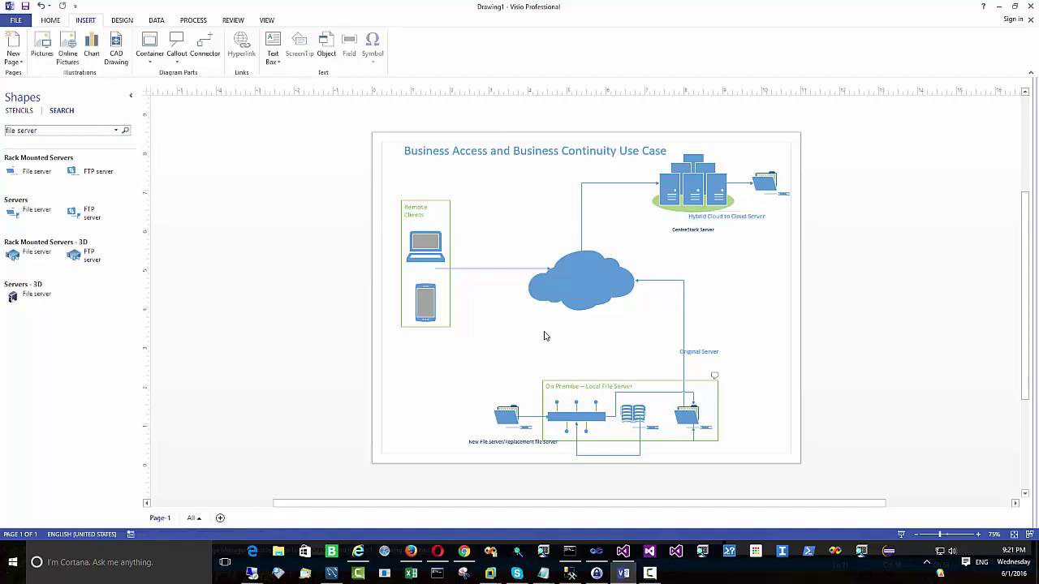
Label the new server 'A New Server, Replacement' and stop the screen recording
{"action": "left_click", "coordinate": [457, 390]}
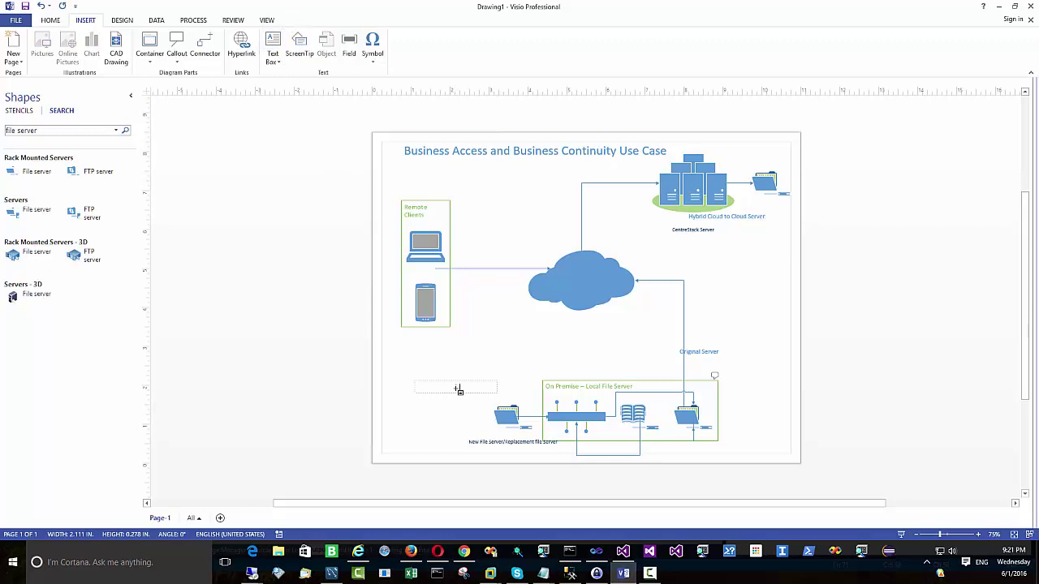
{"action": "type", "text": "A New Server, Resplacement"}
{"action": "left_click", "coordinate": [649, 574]}
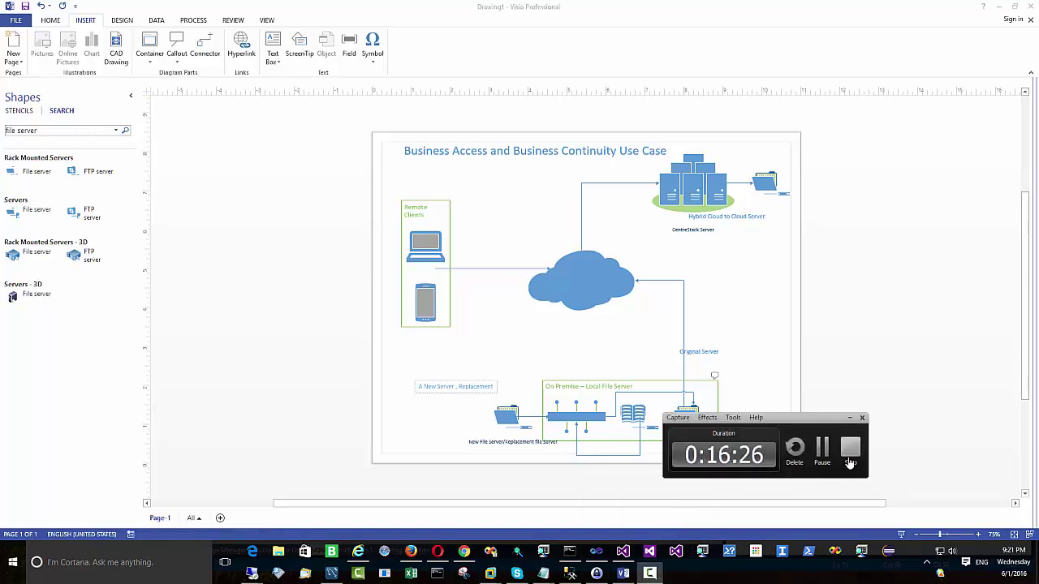
{"action": "left_click", "coordinate": [850, 462]}
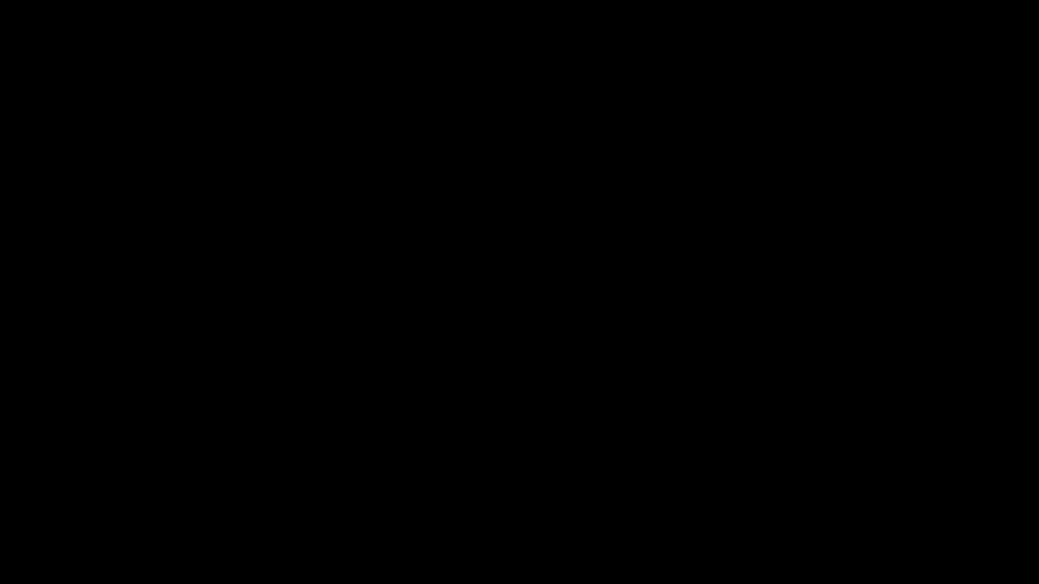